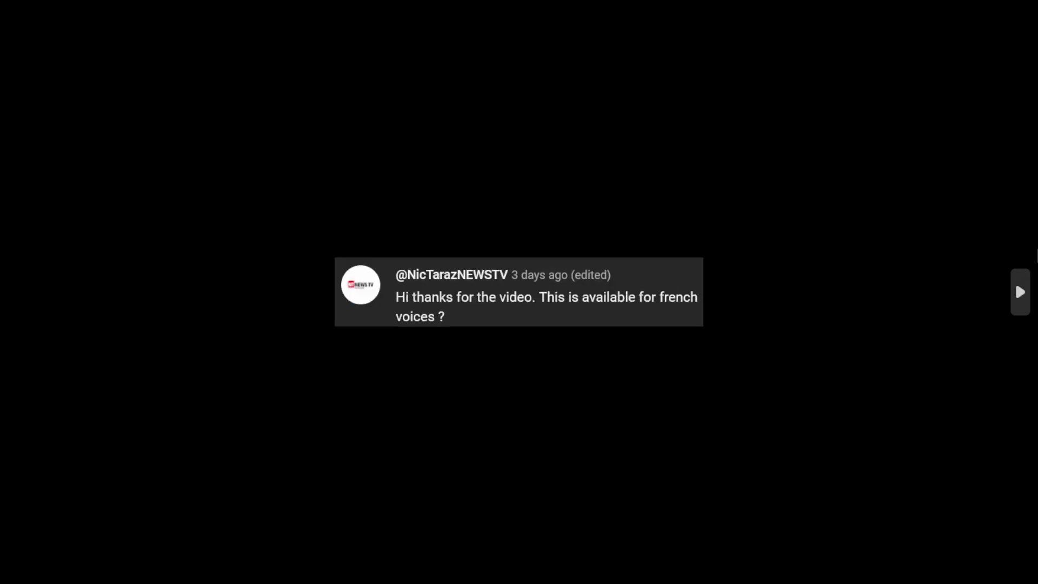
Show the next viewer comment after the question about French voices
{"action": "left_click", "coordinate": [1014, 280]}
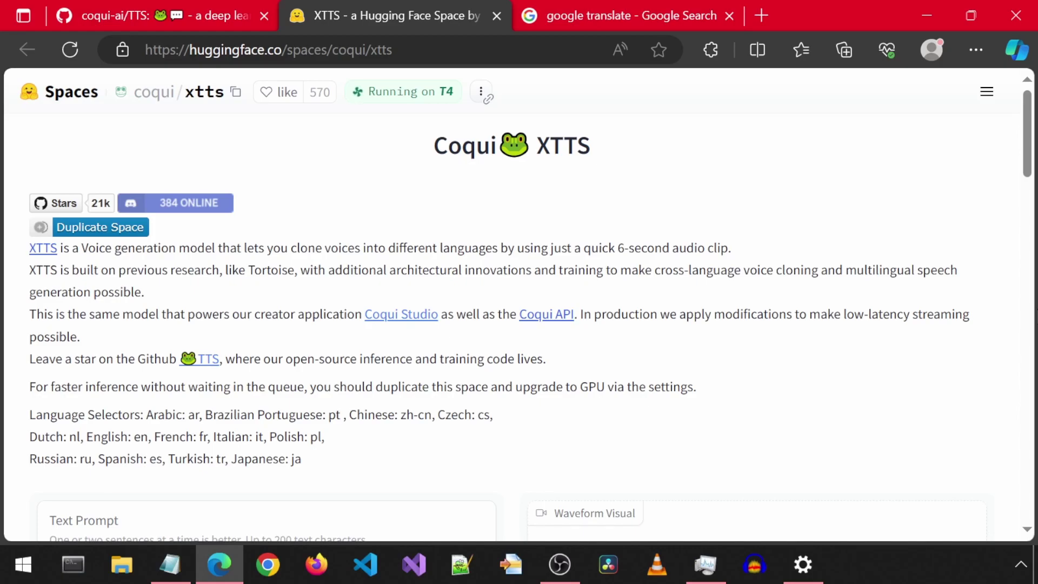
Choose 'fr' as the XTTS output language and clear the default reference audio clip
{"action": "scroll", "coordinate": [868, 301], "scroll_direction": "down", "scroll_amount": 5}
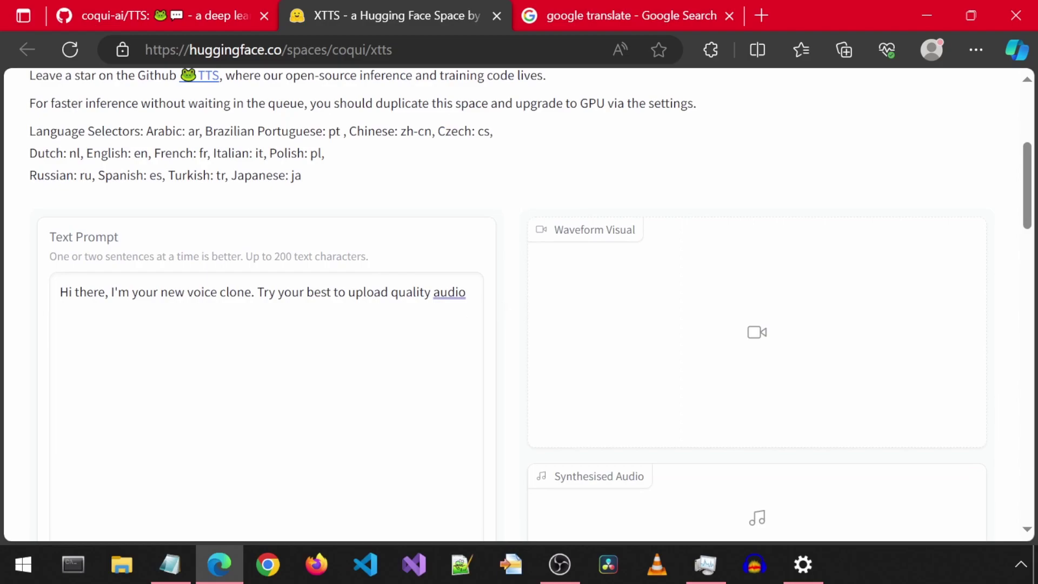
{"action": "scroll", "coordinate": [392, 324], "scroll_direction": "down", "scroll_amount": 9}
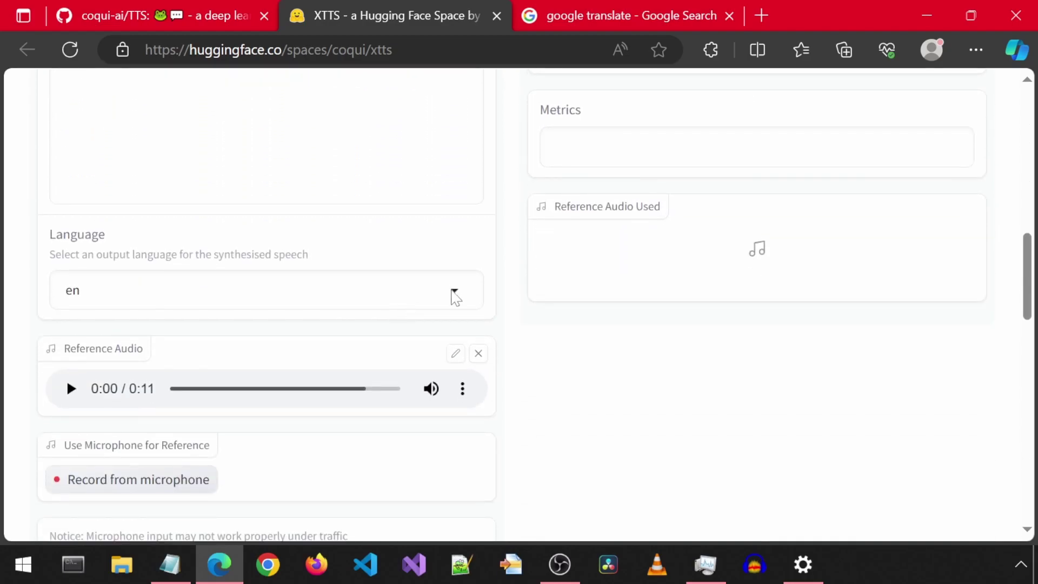
{"action": "left_click", "coordinate": [454, 296]}
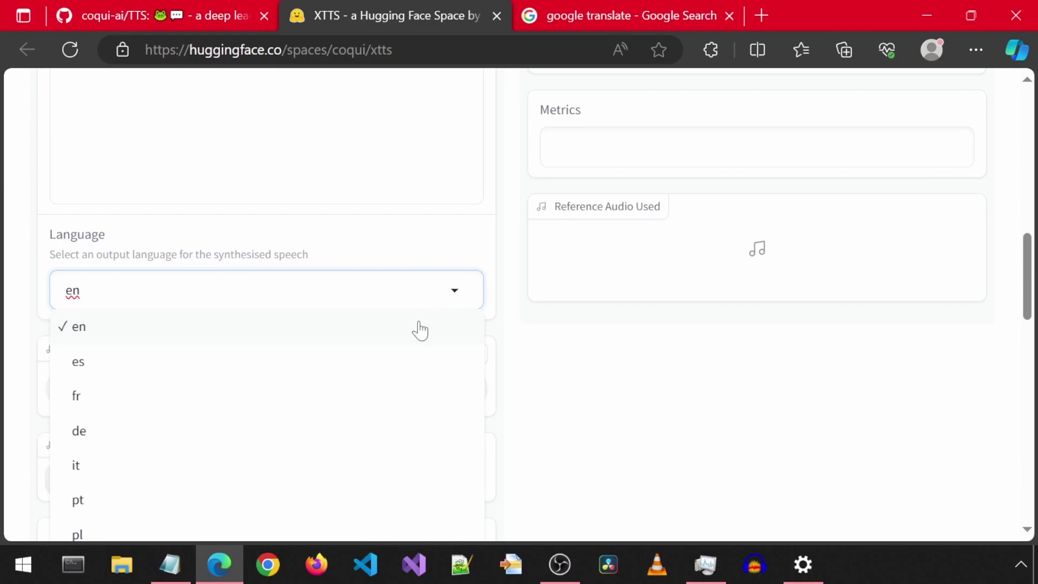
{"action": "left_click", "coordinate": [309, 408]}
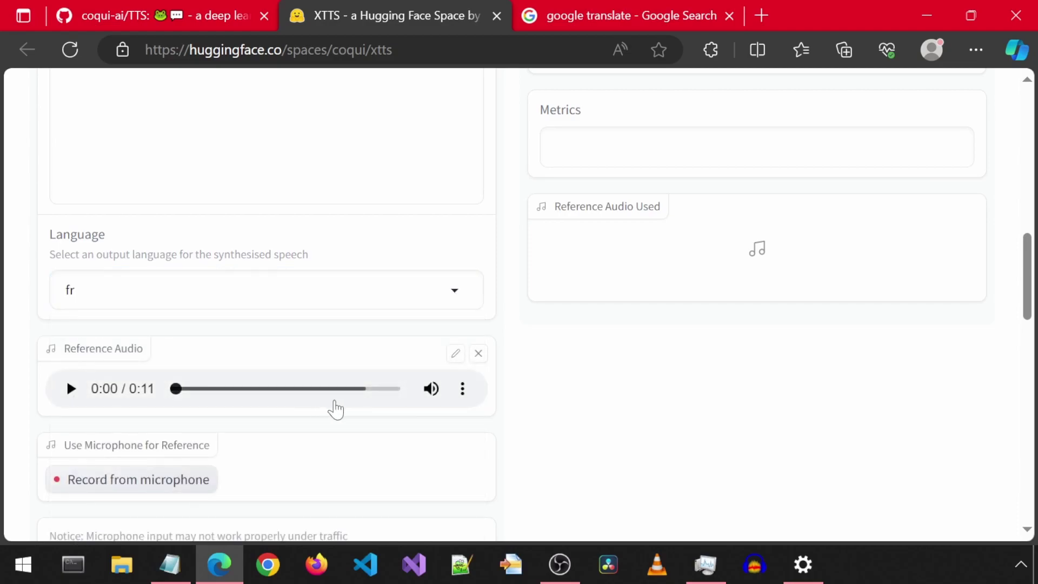
{"action": "left_click", "coordinate": [479, 354]}
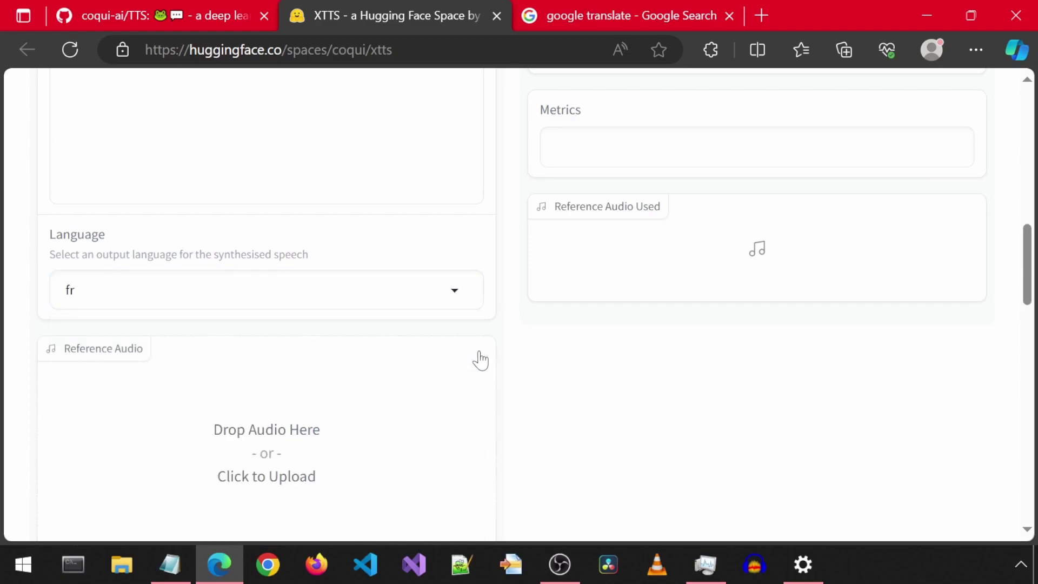
Preview french.mp3 from the Desktop in VLC, then drop it into XTTS as reference audio
{"action": "right_click", "coordinate": [123, 565]}
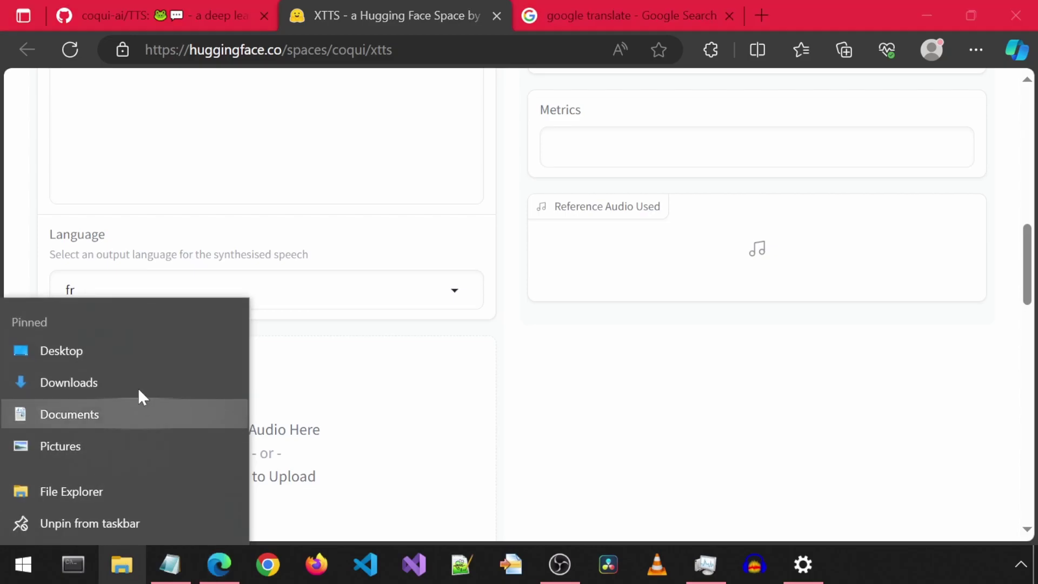
{"action": "left_click", "coordinate": [135, 355]}
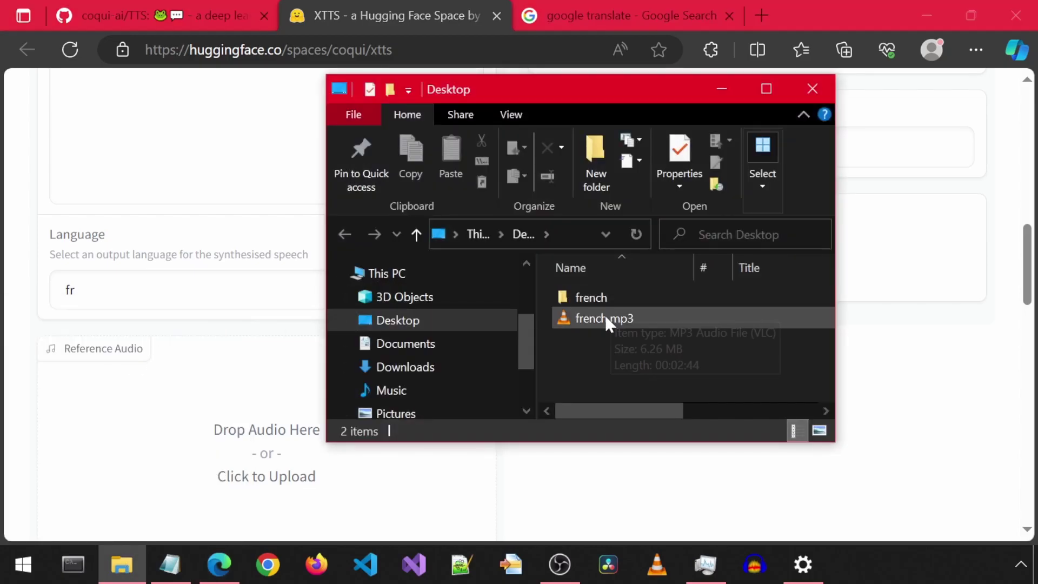
{"action": "left_click", "coordinate": [606, 319]}
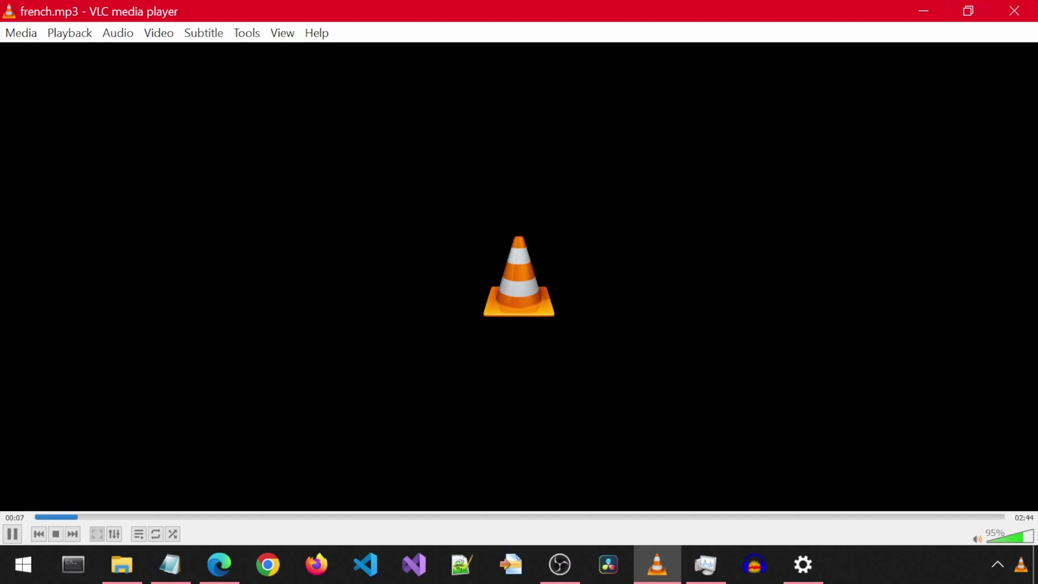
{"action": "left_click", "coordinate": [1014, 11]}
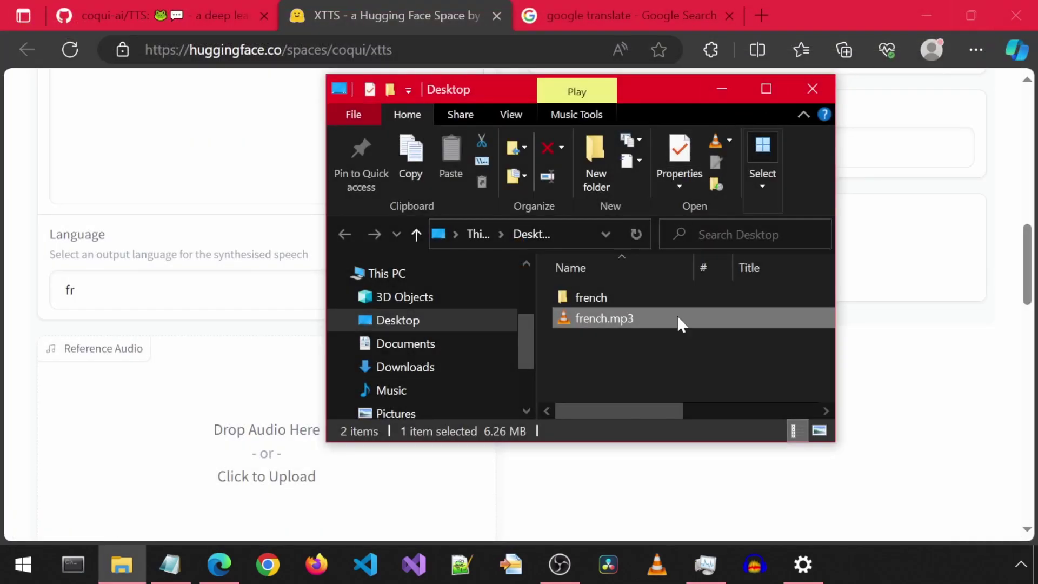
{"action": "left_click_drag", "start_coordinate": [562, 319], "coordinate": [264, 454]}
Copy the first sentence of the XTTS description
{"action": "scroll", "coordinate": [420, 319], "scroll_direction": "up", "scroll_amount": 10}
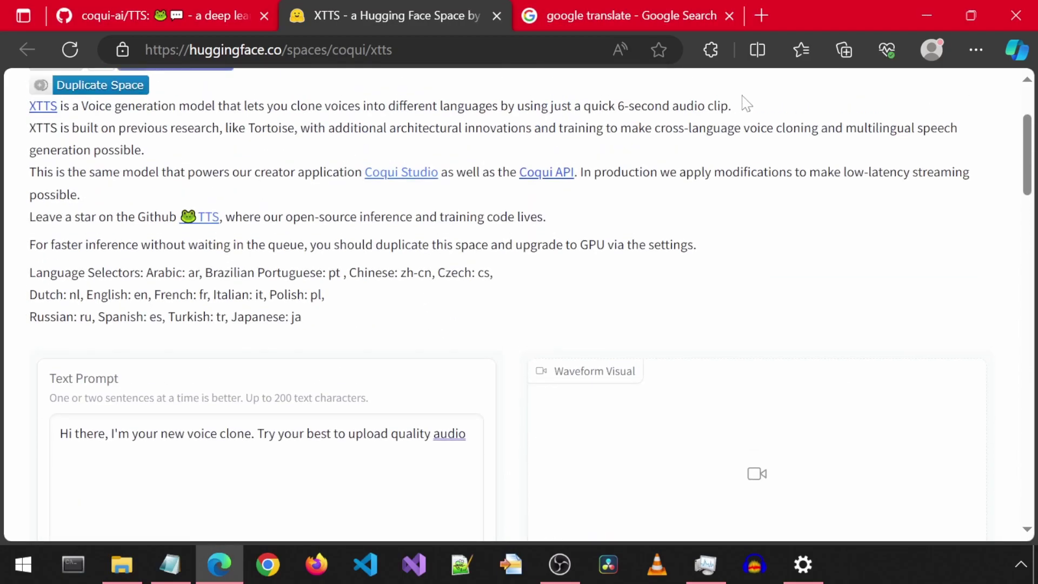
{"action": "left_click_drag", "start_coordinate": [731, 106], "coordinate": [10, 111]}
{"action": "key", "text": "ctrl+c"}
{"action": "right_click", "coordinate": [180, 107]}
{"action": "left_click", "coordinate": [227, 124]}
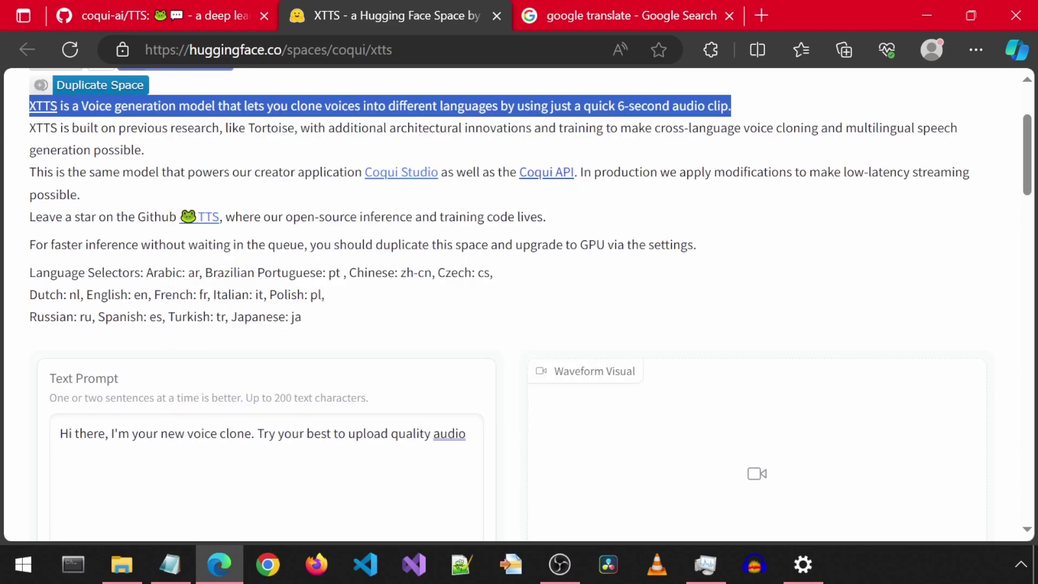
Translate that sentence to French in Google Translate, copy the translation, and return to XTTS
{"action": "left_click", "coordinate": [622, 15]}
{"action": "right_click", "coordinate": [132, 335]}
{"action": "left_click", "coordinate": [162, 182]}
{"action": "scroll", "coordinate": [443, 385], "scroll_direction": "down", "scroll_amount": 5}
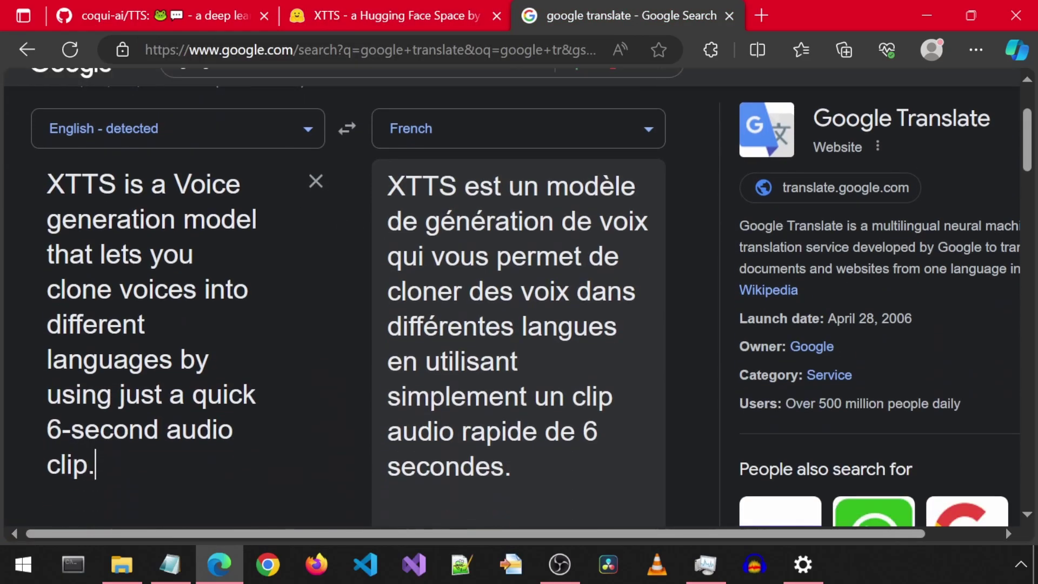
{"action": "left_click", "coordinate": [401, 440]}
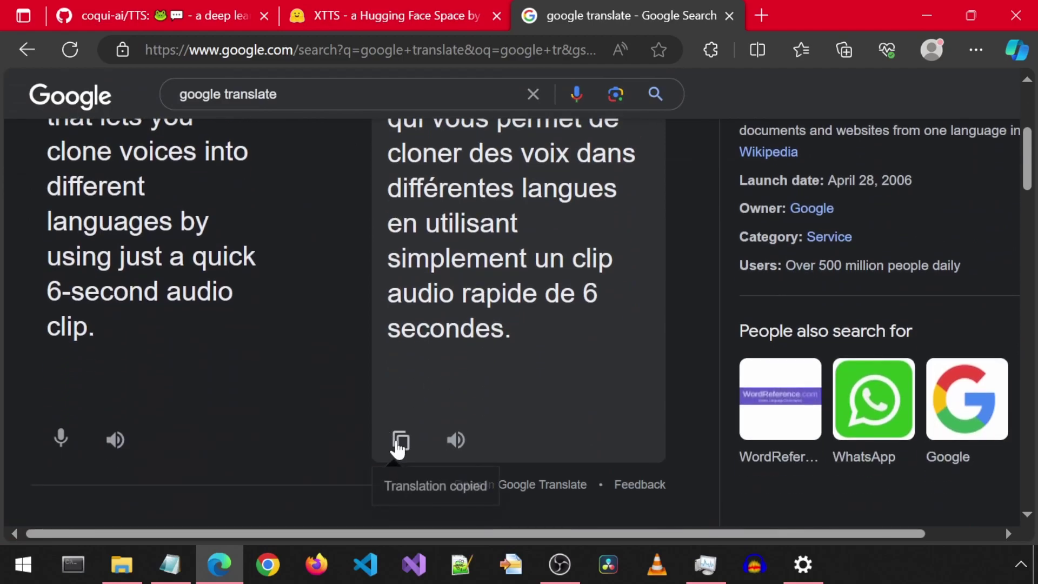
{"action": "left_click", "coordinate": [376, 21]}
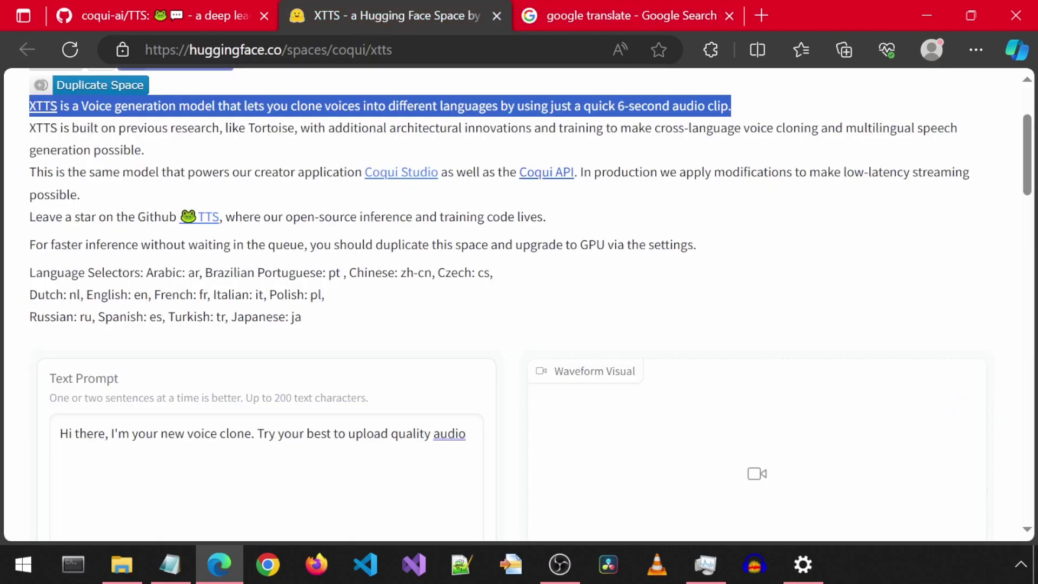
Replace the prompt with the French translation, accept the license, and generate a 10-second clip
{"action": "left_click", "coordinate": [201, 432]}
{"action": "key", "text": "ctrl+a"}
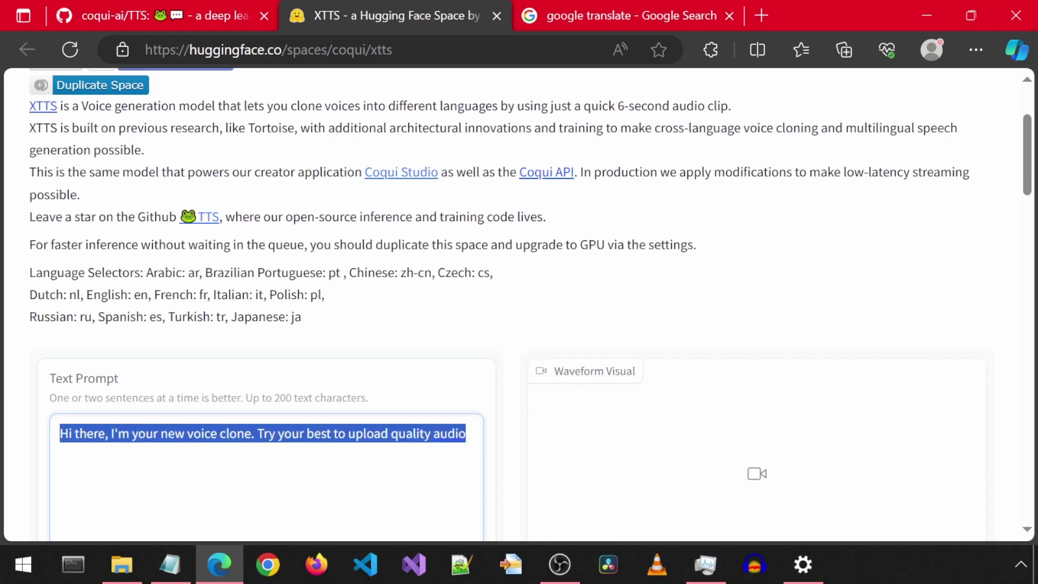
{"action": "key", "text": "ctrl+v"}
{"action": "scroll", "coordinate": [494, 232], "scroll_direction": "down", "scroll_amount": 9}
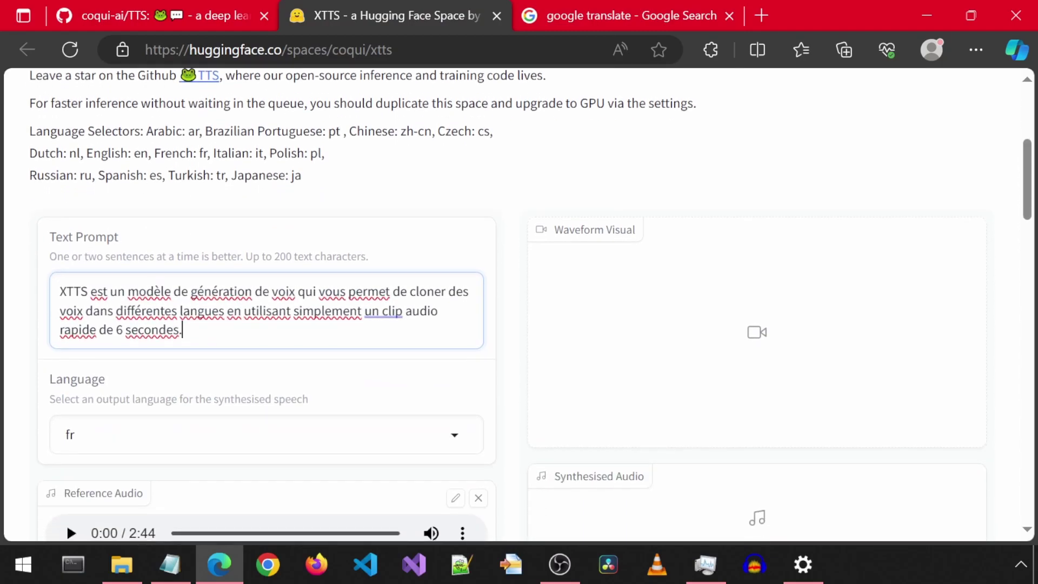
{"action": "scroll", "coordinate": [489, 238], "scroll_direction": "down", "scroll_amount": 3}
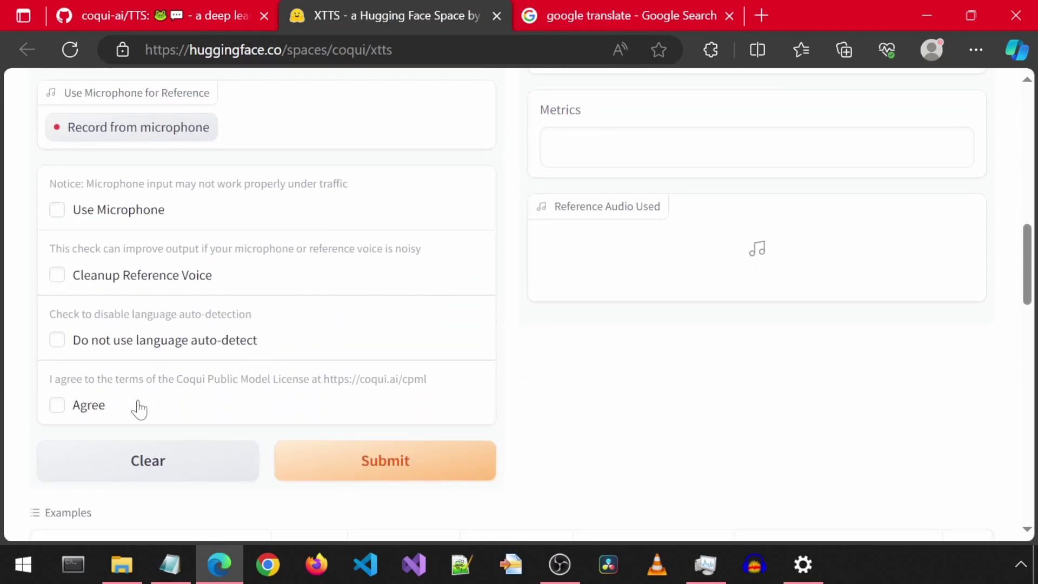
{"action": "left_click", "coordinate": [114, 404]}
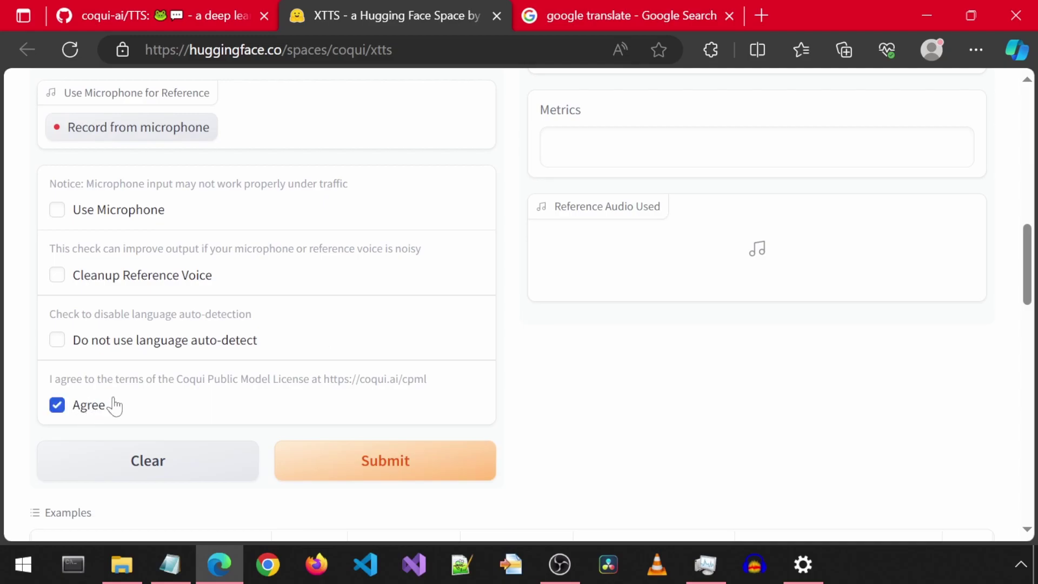
{"action": "left_click", "coordinate": [355, 461]}
{"action": "scroll", "coordinate": [530, 398], "scroll_direction": "up", "scroll_amount": 8}
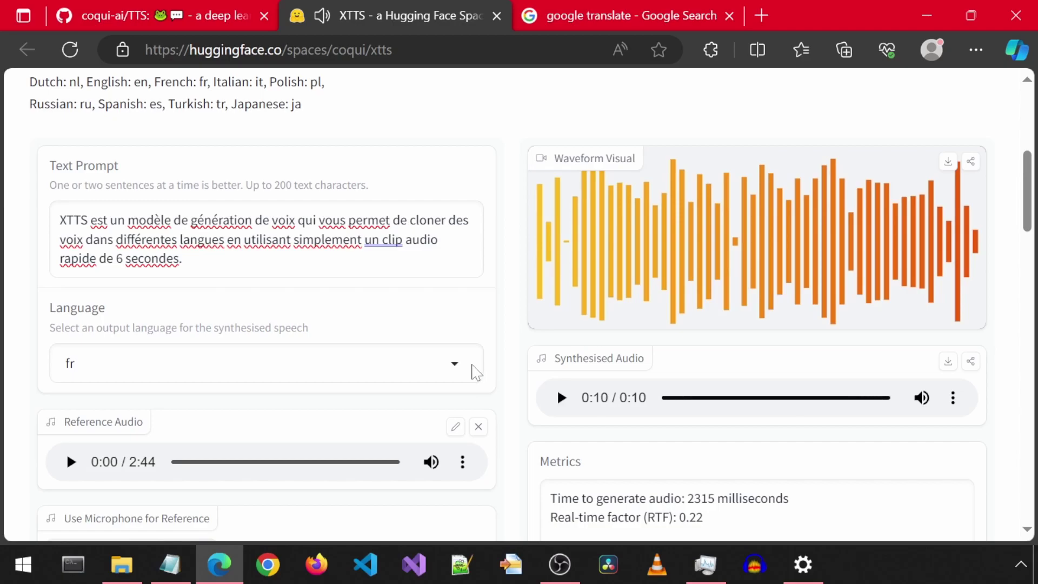
Look through the Language dropdown options, leaving French selected
{"action": "left_click", "coordinate": [468, 368]}
{"action": "scroll", "coordinate": [416, 447], "scroll_direction": "down", "scroll_amount": 4}
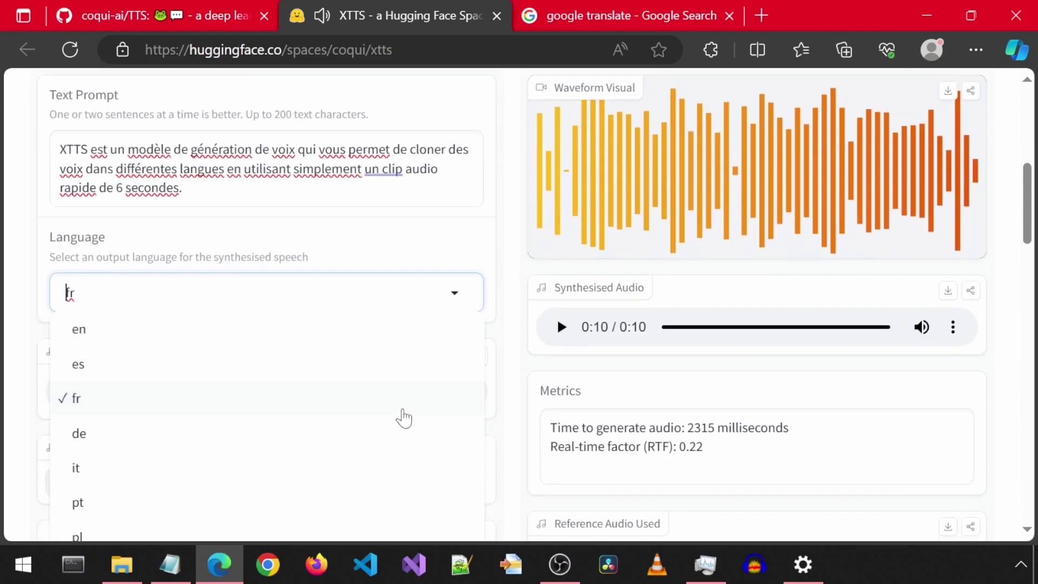
{"action": "scroll", "coordinate": [409, 387], "scroll_direction": "down", "scroll_amount": 1}
{"action": "scroll", "coordinate": [408, 386], "scroll_direction": "up", "scroll_amount": 4}
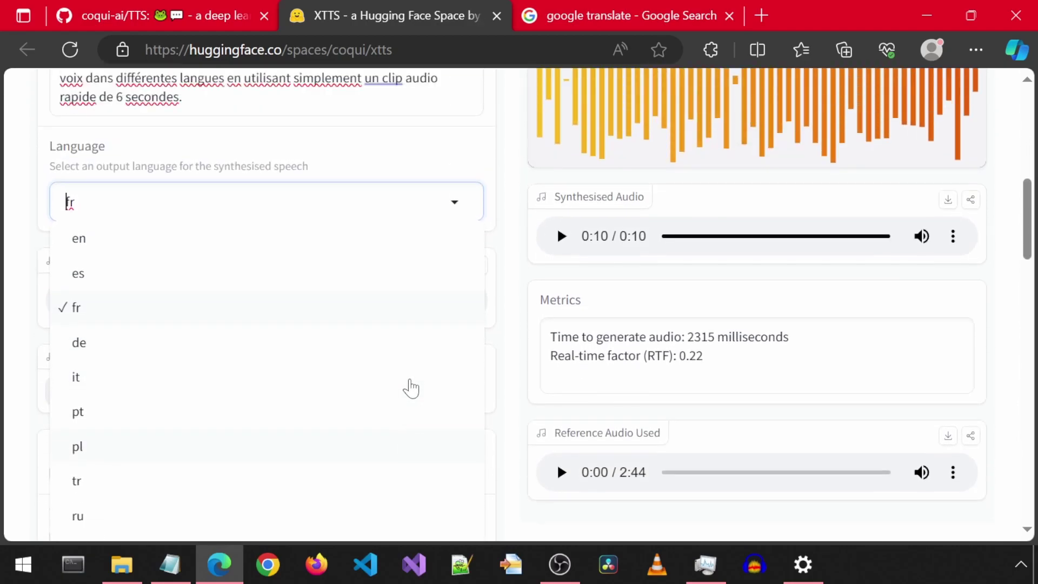
{"action": "left_click", "coordinate": [481, 254]}
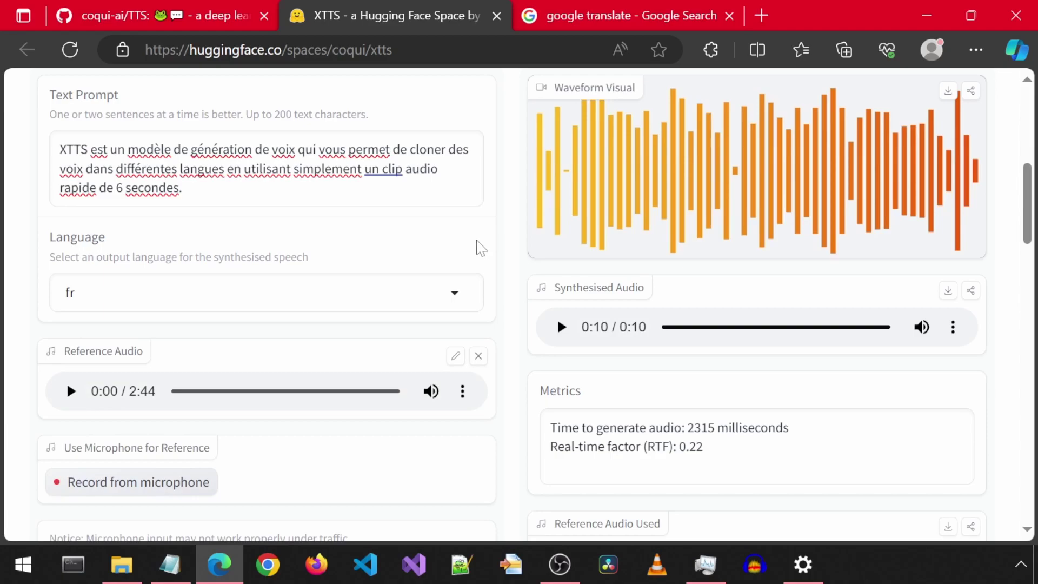
Submit the English description sentence as the prompt, which triggers a language-mismatch warning
{"action": "scroll", "coordinate": [476, 249], "scroll_direction": "up", "scroll_amount": 3}
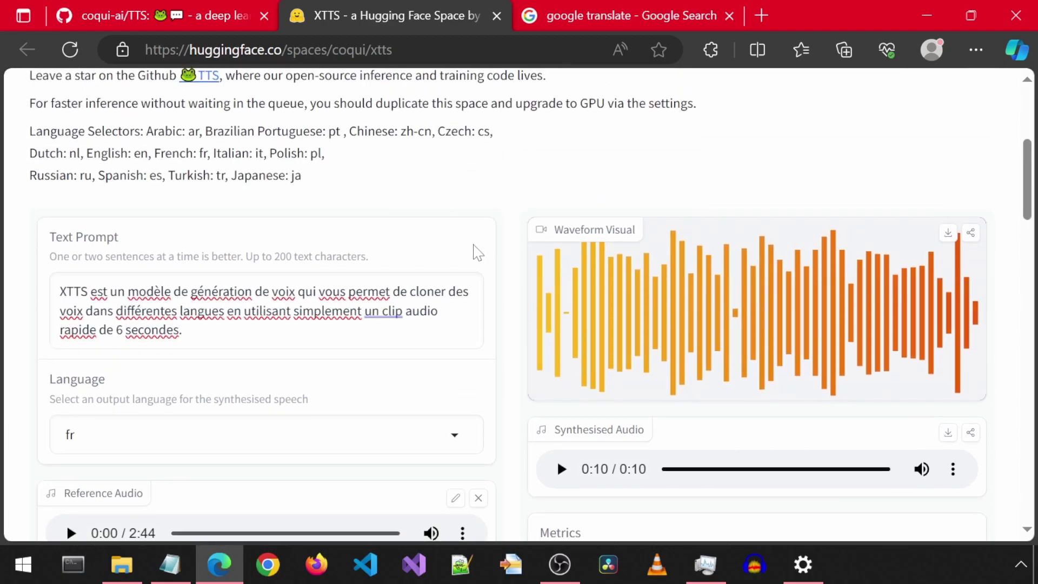
{"action": "scroll", "coordinate": [477, 252], "scroll_direction": "up", "scroll_amount": 3}
{"action": "left_click_drag", "start_coordinate": [732, 108], "coordinate": [7, 118]}
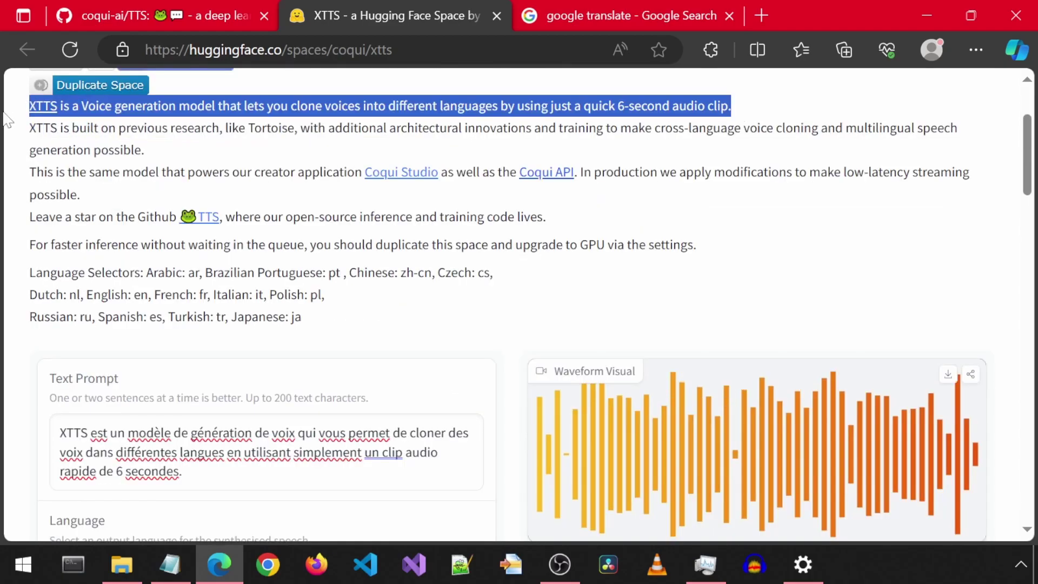
{"action": "left_click", "coordinate": [324, 460]}
{"action": "key", "text": "ctrl+a"}
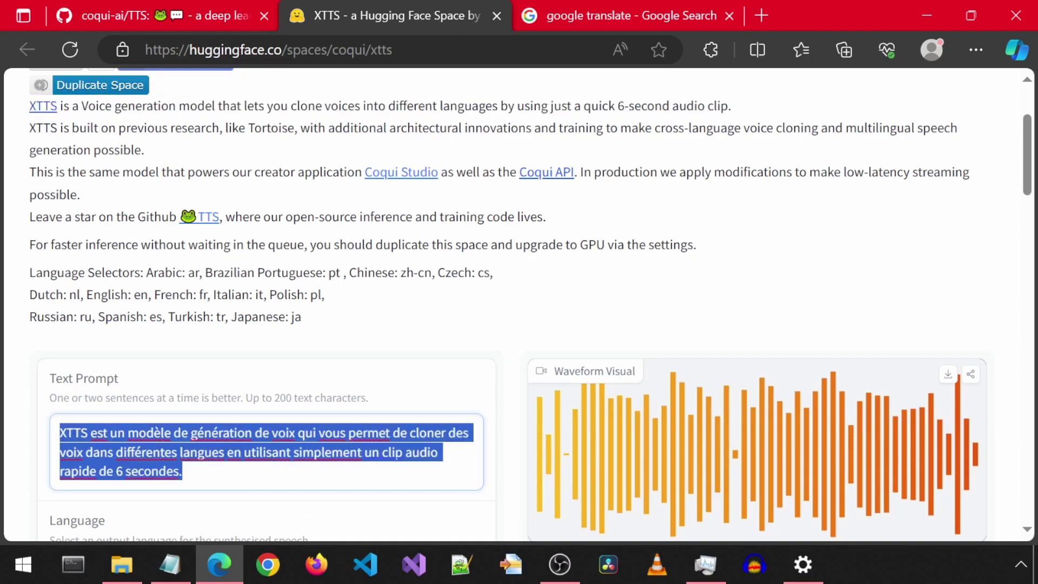
{"action": "key", "text": "ctrl+v"}
{"action": "scroll", "coordinate": [508, 319], "scroll_direction": "down", "scroll_amount": 10}
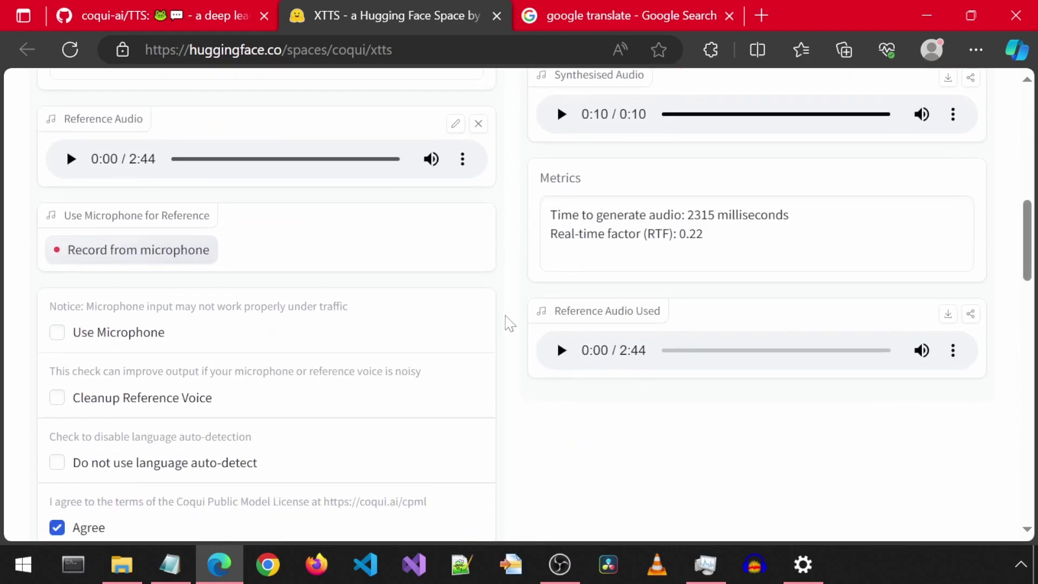
{"action": "scroll", "coordinate": [508, 322], "scroll_direction": "down", "scroll_amount": 3}
{"action": "left_click", "coordinate": [378, 430]}
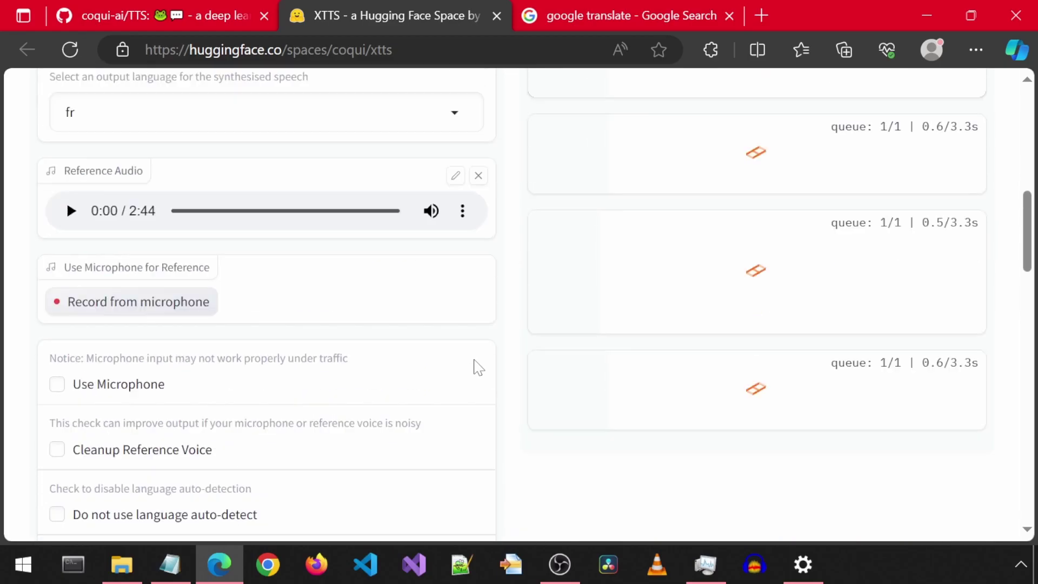
{"action": "scroll", "coordinate": [476, 366], "scroll_direction": "up", "scroll_amount": 10}
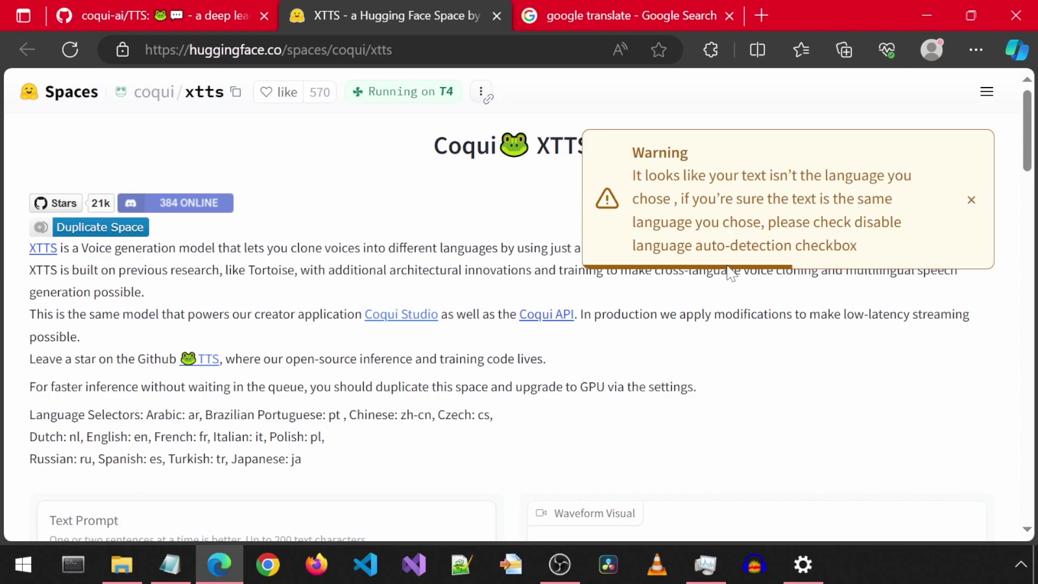
Replace the English prompt with the French translation
{"action": "scroll", "coordinate": [703, 286], "scroll_direction": "down", "scroll_amount": 4}
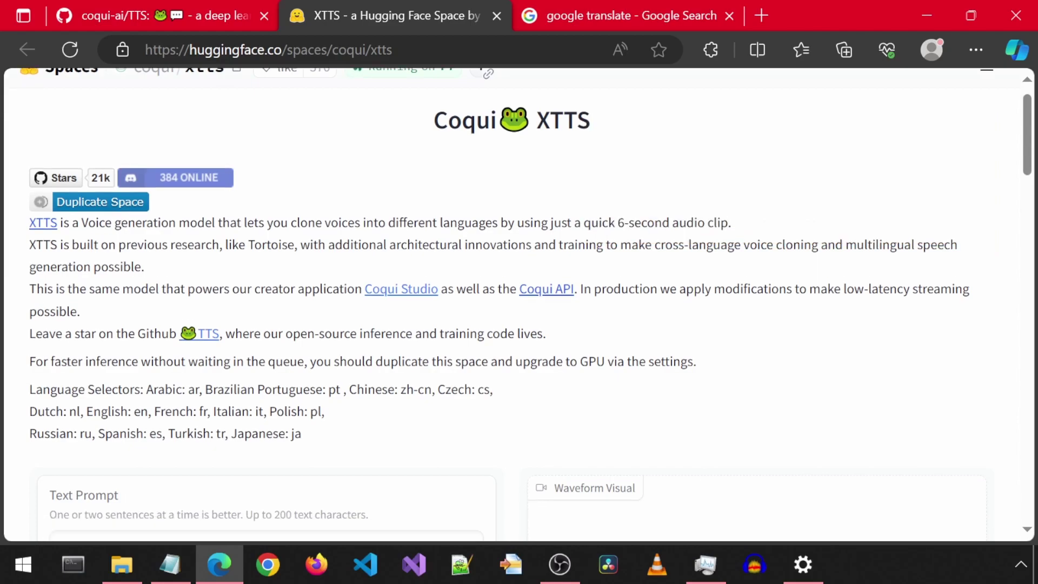
{"action": "left_click", "coordinate": [352, 381]}
{"action": "key", "text": "ctrl+a"}
{"action": "key", "text": "ctrl+v"}
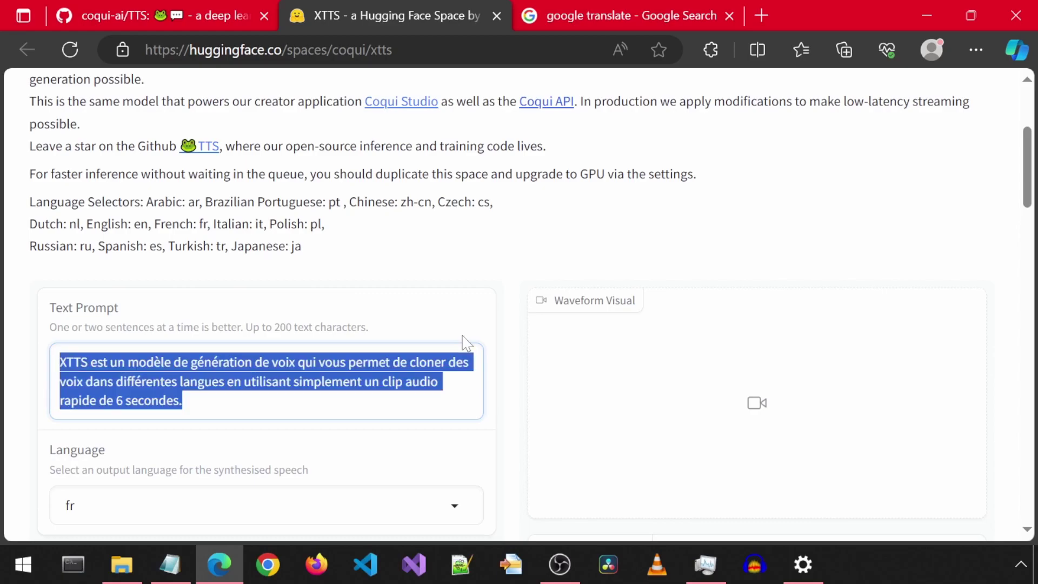
Append a second copy of the French sentence and submit it for generation
{"action": "left_click", "coordinate": [322, 382]}
{"action": "left_click_drag", "start_coordinate": [182, 401], "coordinate": [58, 362]}
{"action": "key", "text": "ctrl+c"}
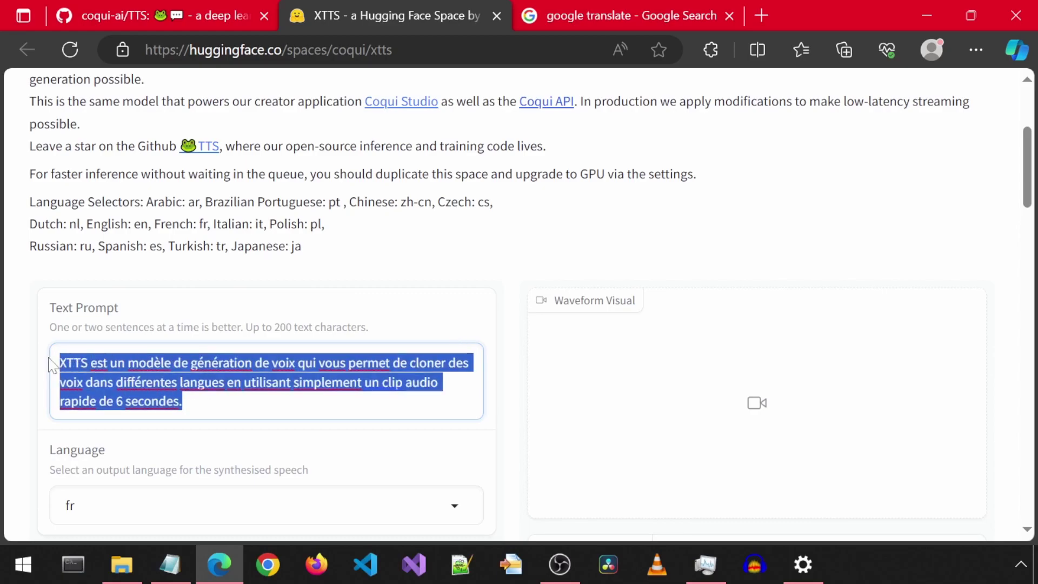
{"action": "key", "text": "Right"}
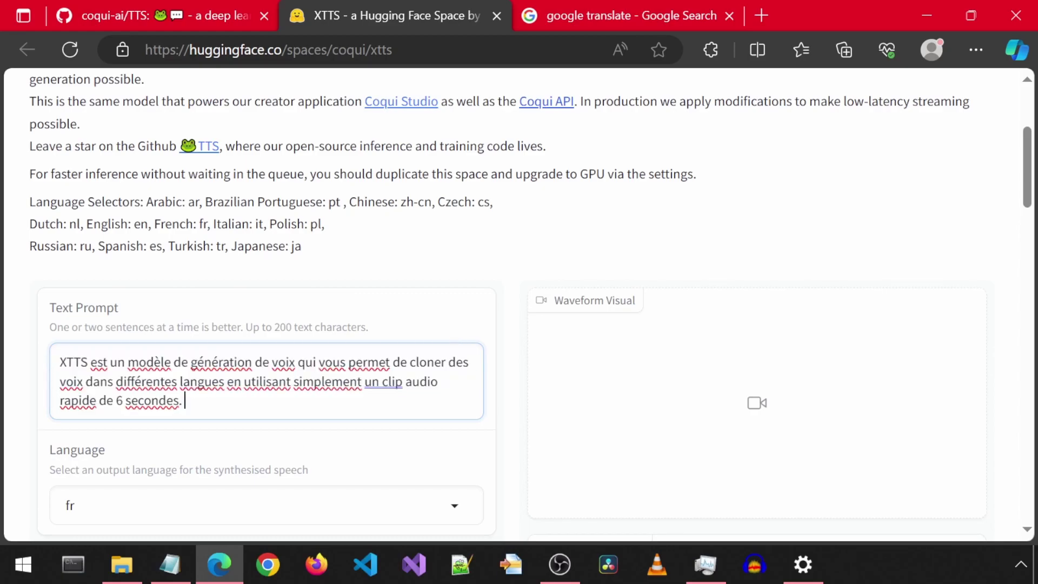
{"action": "key", "text": "ctrl+v"}
{"action": "scroll", "coordinate": [535, 311], "scroll_direction": "down", "scroll_amount": 12}
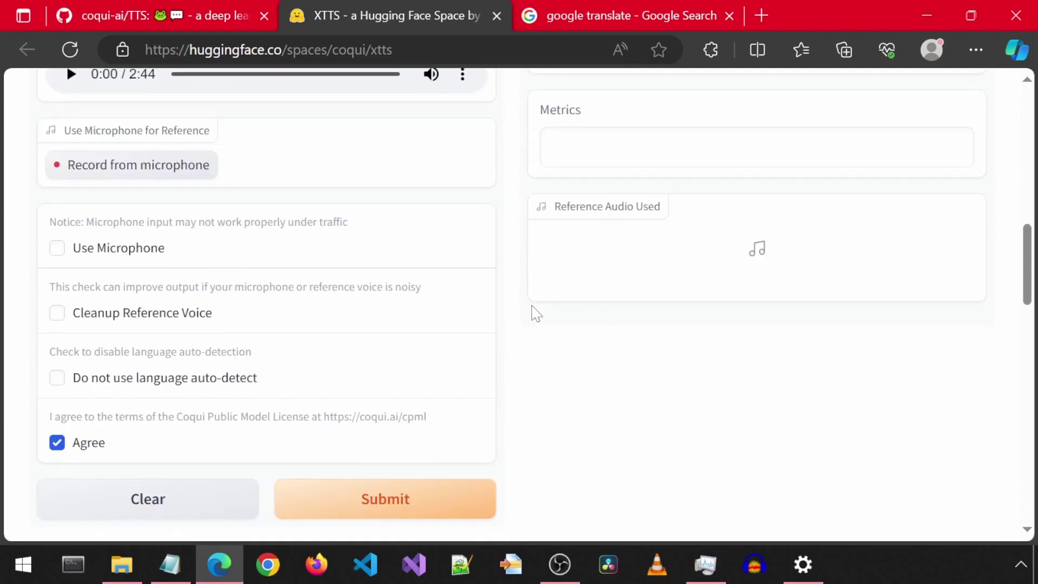
{"action": "left_click", "coordinate": [449, 355]}
{"action": "scroll", "coordinate": [516, 336], "scroll_direction": "up", "scroll_amount": 15}
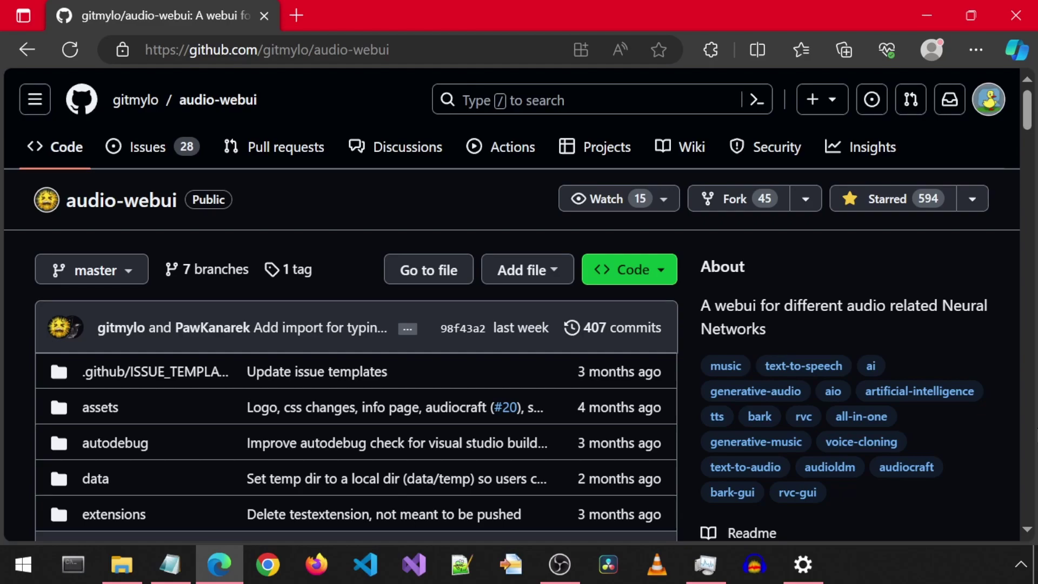
Highlight 'python 3.10' in the readme and 'run.bat' in its Installing section
{"action": "scroll", "coordinate": [1018, 423], "scroll_direction": "down", "scroll_amount": 10}
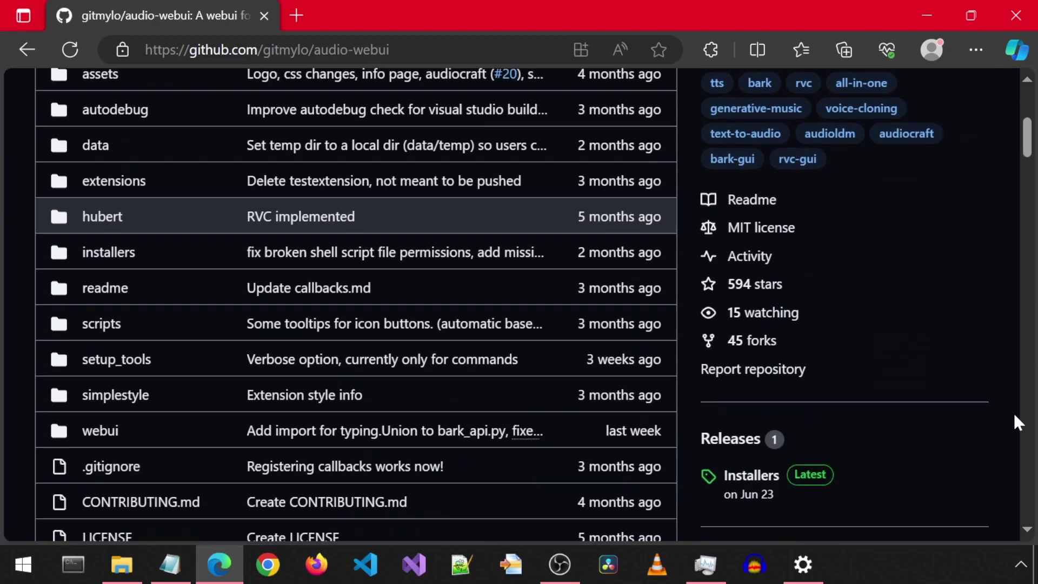
{"action": "scroll", "coordinate": [1012, 411], "scroll_direction": "down", "scroll_amount": 20}
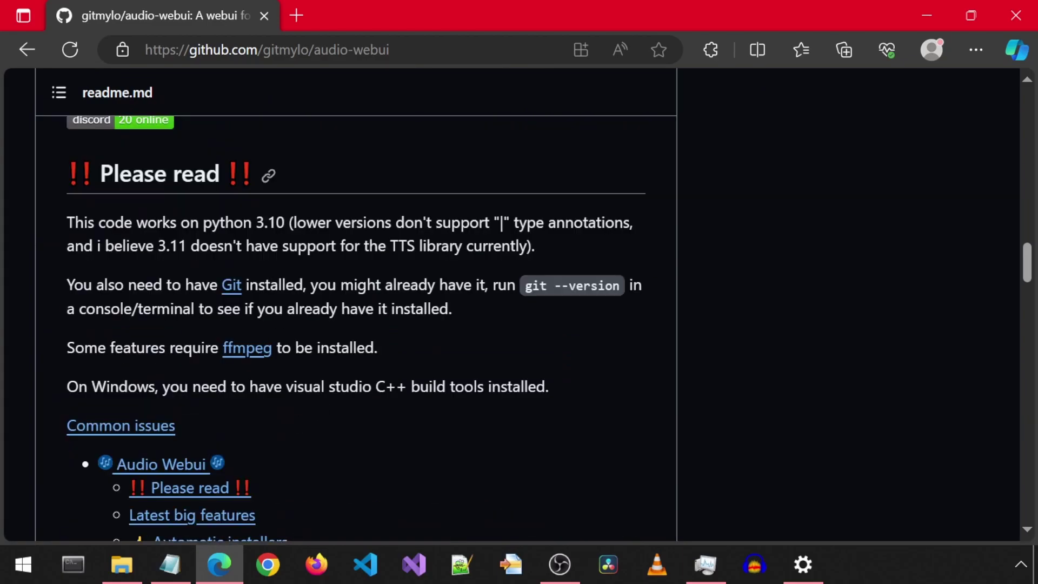
{"action": "left_click_drag", "start_coordinate": [203, 222], "coordinate": [285, 222]}
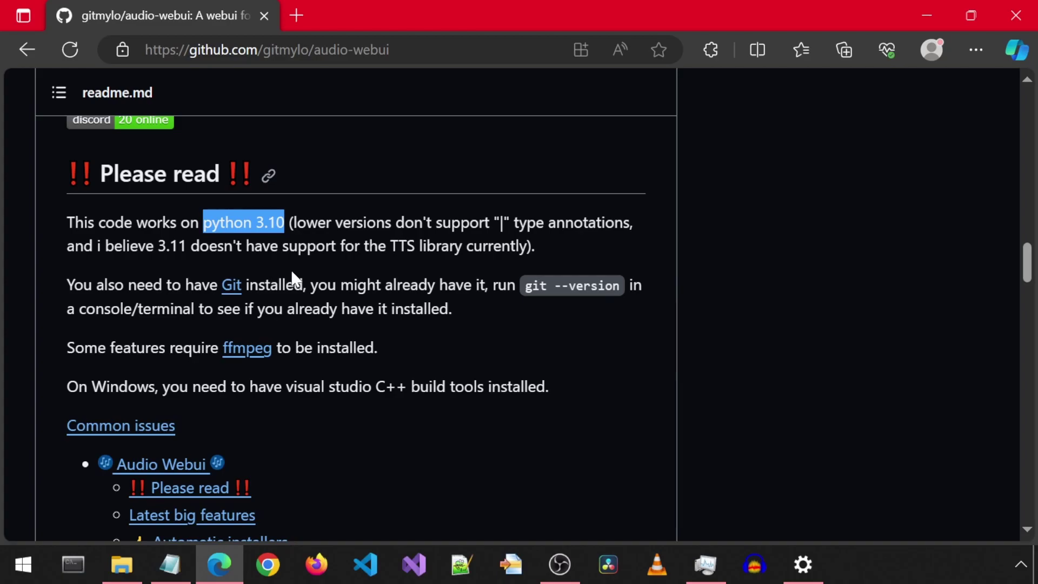
{"action": "scroll", "coordinate": [272, 265], "scroll_direction": "down", "scroll_amount": 10}
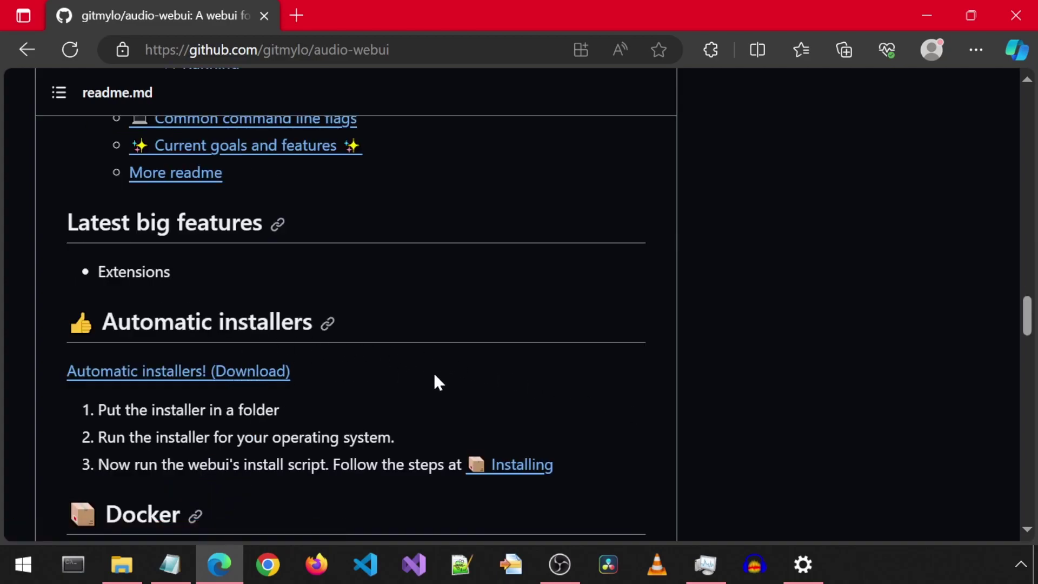
{"action": "left_click", "coordinate": [521, 464]}
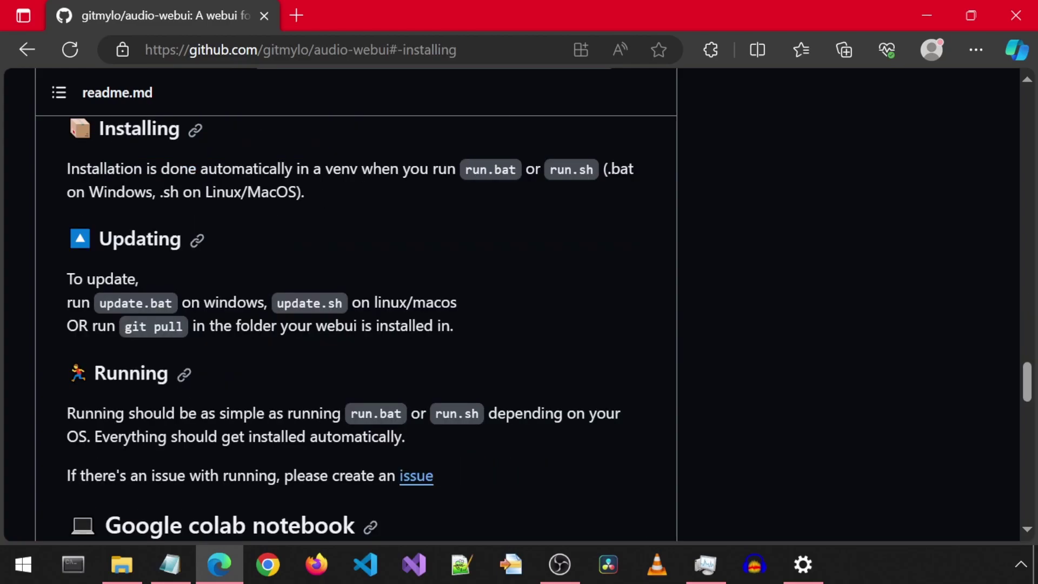
{"action": "left_click_drag", "start_coordinate": [465, 170], "coordinate": [517, 169]}
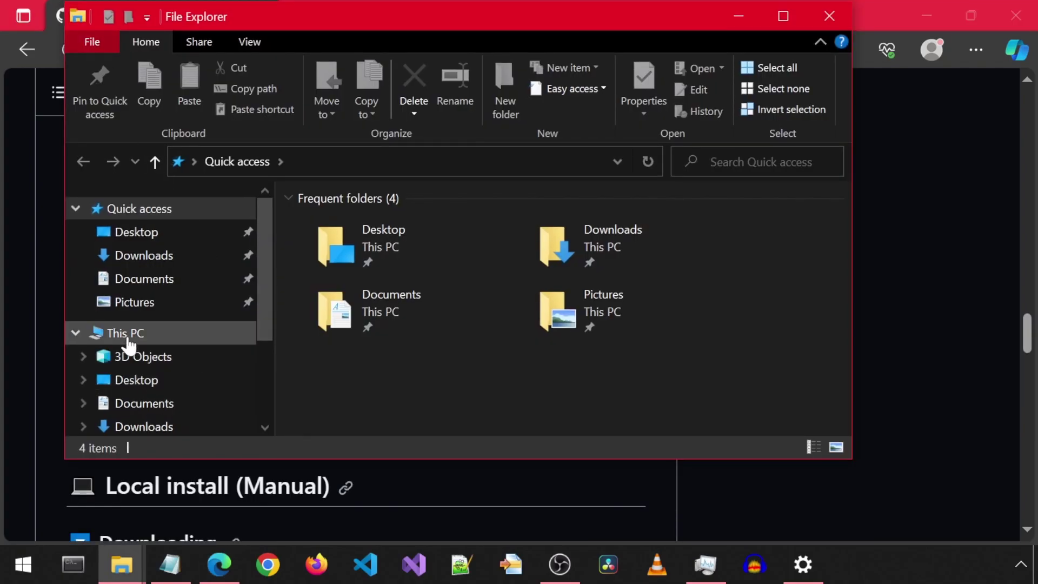
Browse to C:\ai\OnlySpeakTTS\Tortoise\tortoise\voices\french in File Explorer
{"action": "left_click", "coordinate": [128, 335]}
{"action": "scroll", "coordinate": [324, 378], "scroll_direction": "down", "scroll_amount": 2}
{"action": "left_click", "coordinate": [324, 393]}
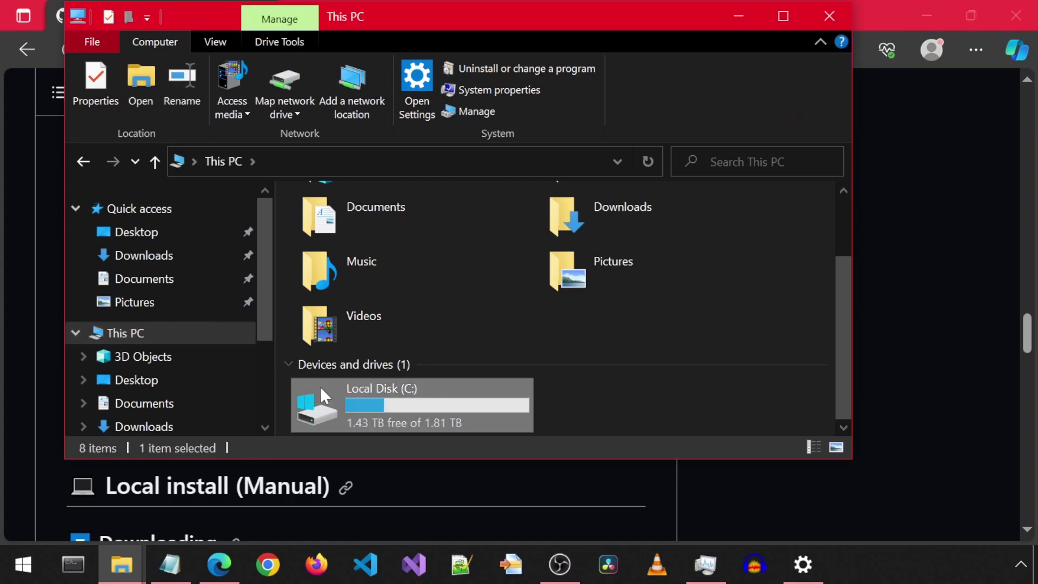
{"action": "double_click", "coordinate": [320, 386]}
{"action": "double_click", "coordinate": [306, 265]}
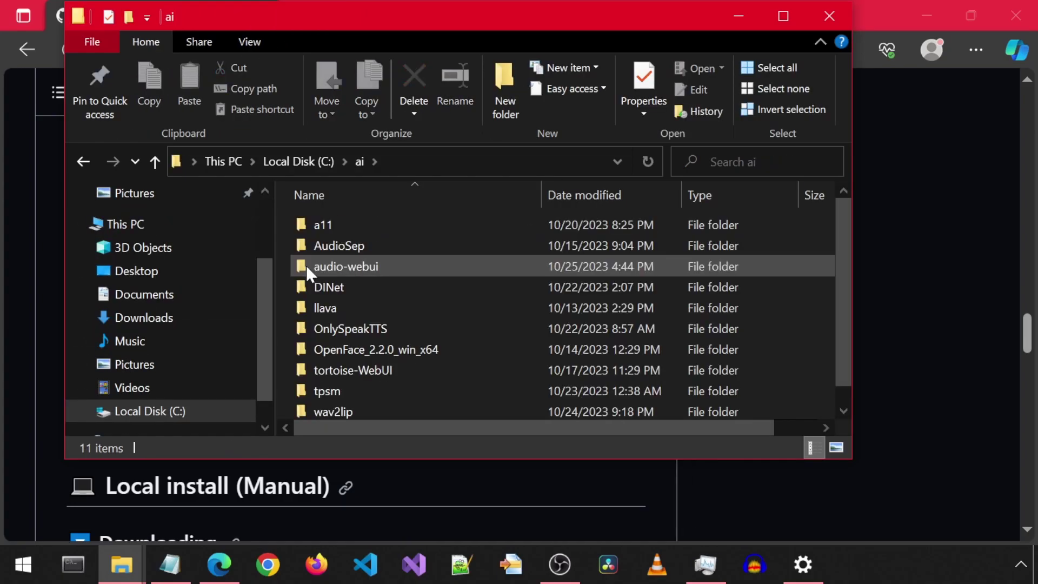
{"action": "double_click", "coordinate": [296, 328]}
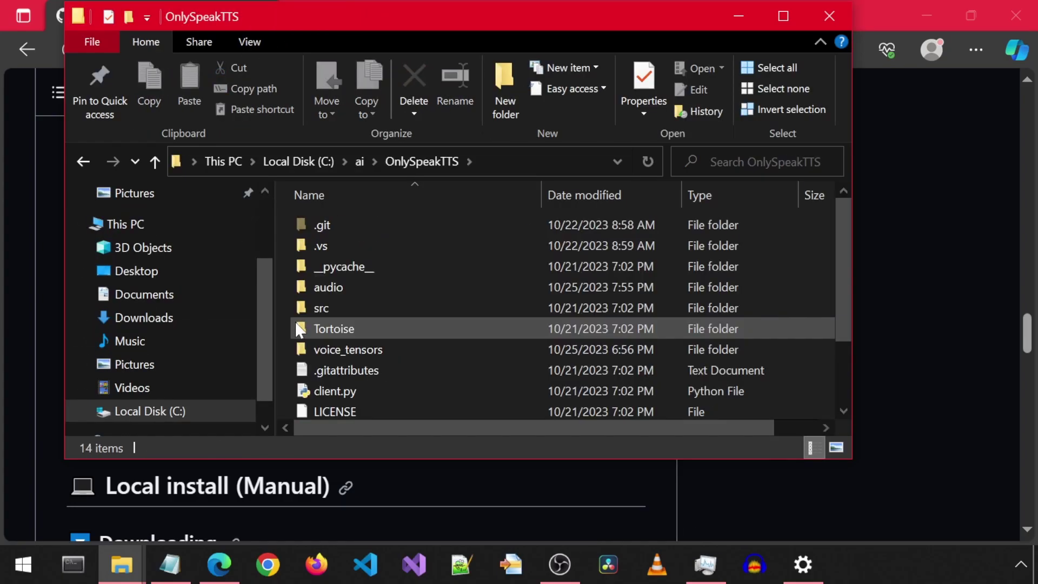
{"action": "double_click", "coordinate": [296, 328]}
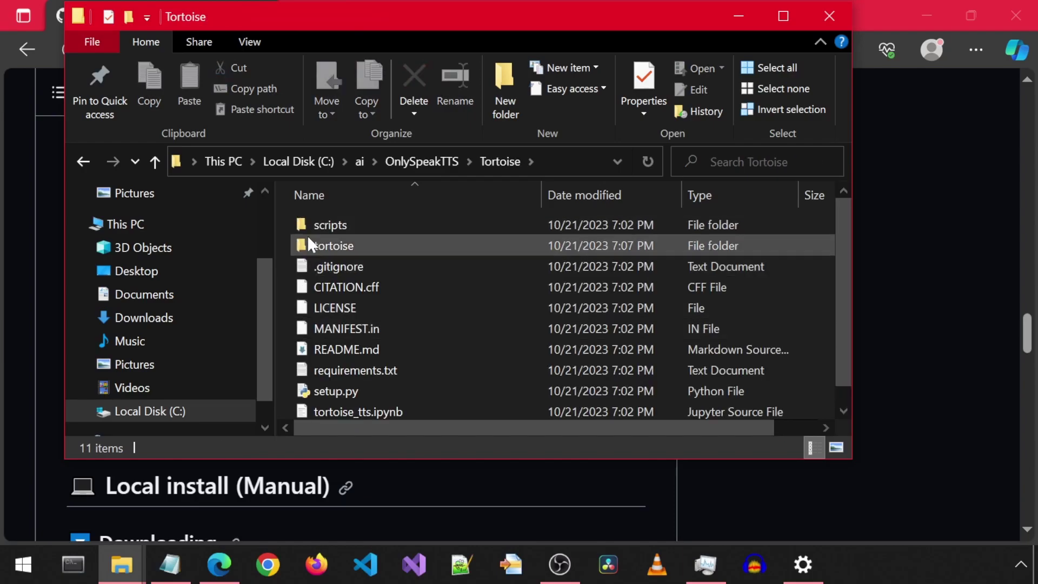
{"action": "double_click", "coordinate": [303, 244]}
{"action": "double_click", "coordinate": [300, 306]}
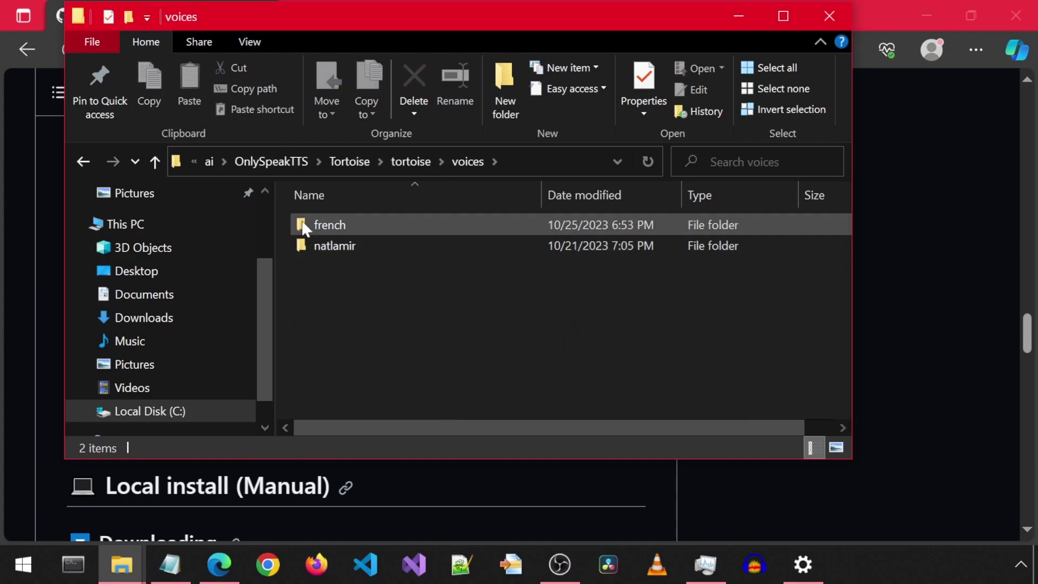
{"action": "double_click", "coordinate": [305, 225]}
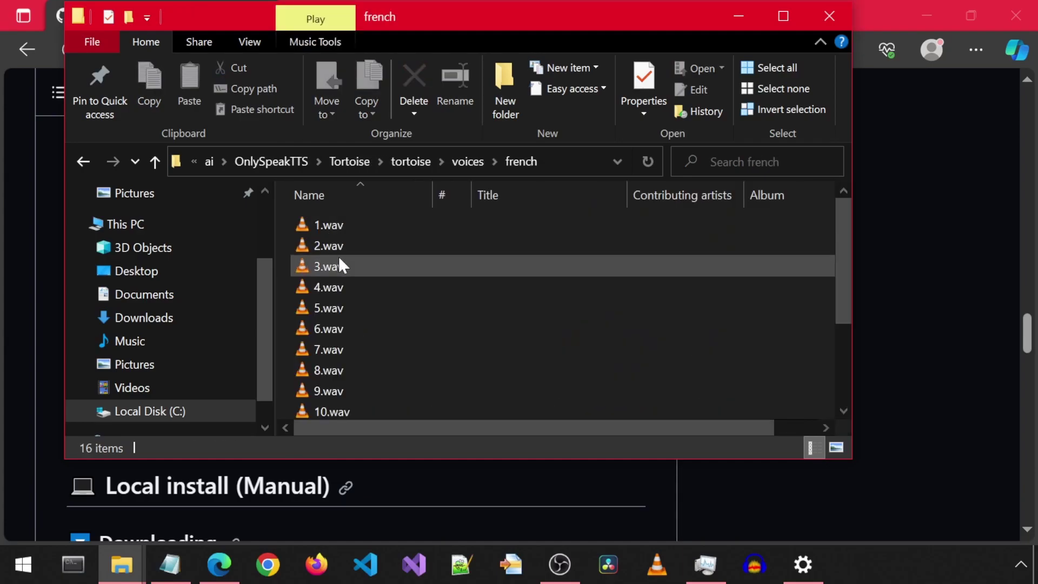
Play the 12.wav sample in VLC, then go back to the OnlySpeakTTS folder
{"action": "scroll", "coordinate": [339, 259], "scroll_direction": "down", "scroll_amount": 2}
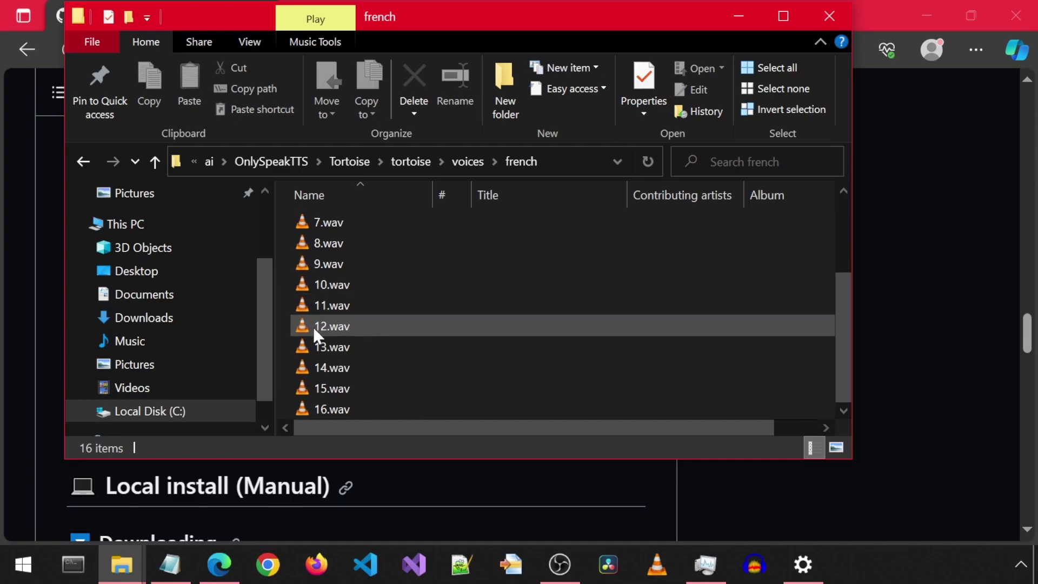
{"action": "double_click", "coordinate": [313, 326]}
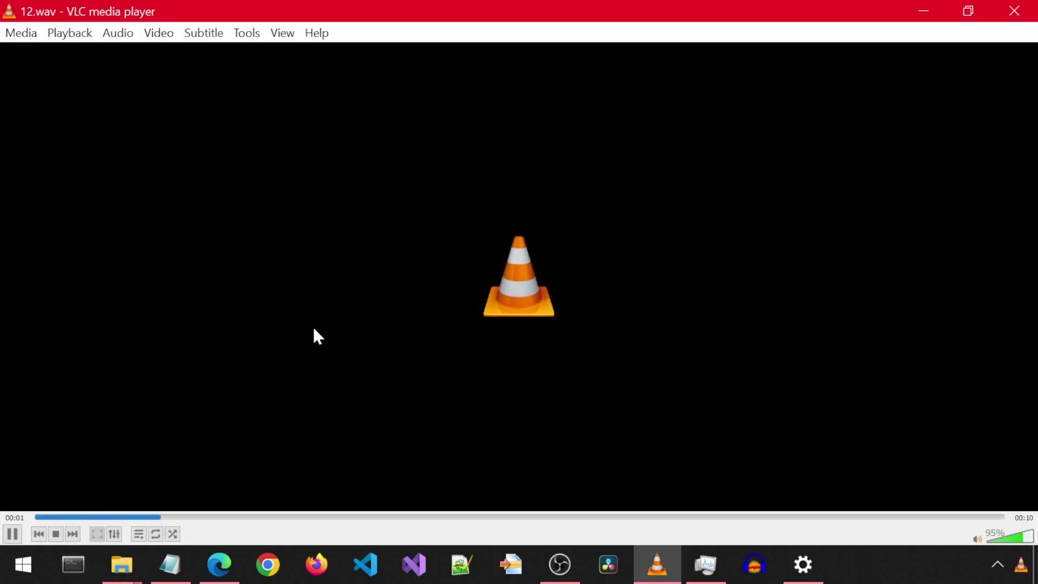
{"action": "left_click", "coordinate": [1029, 10]}
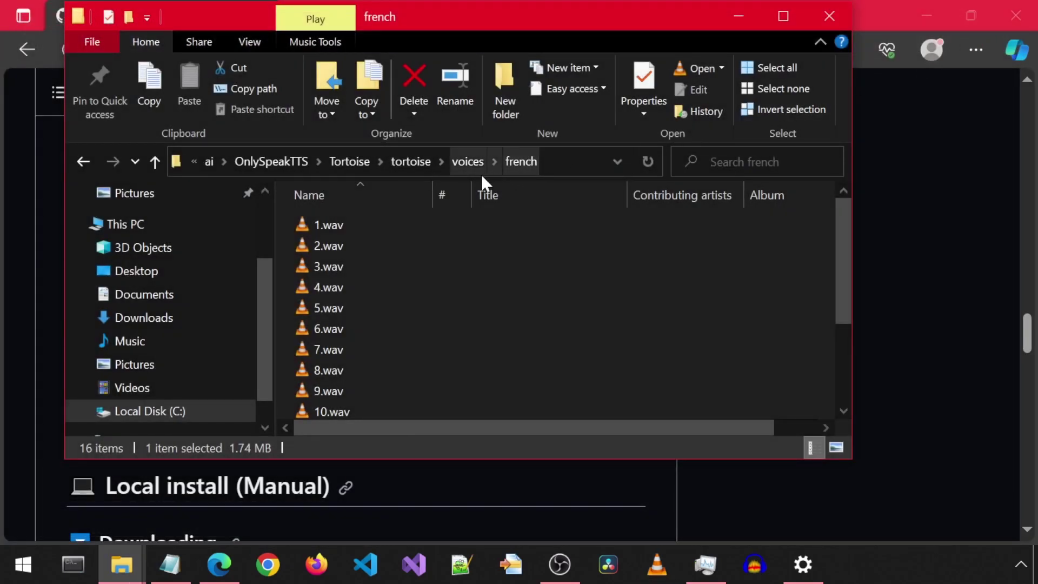
{"action": "left_click", "coordinate": [306, 168]}
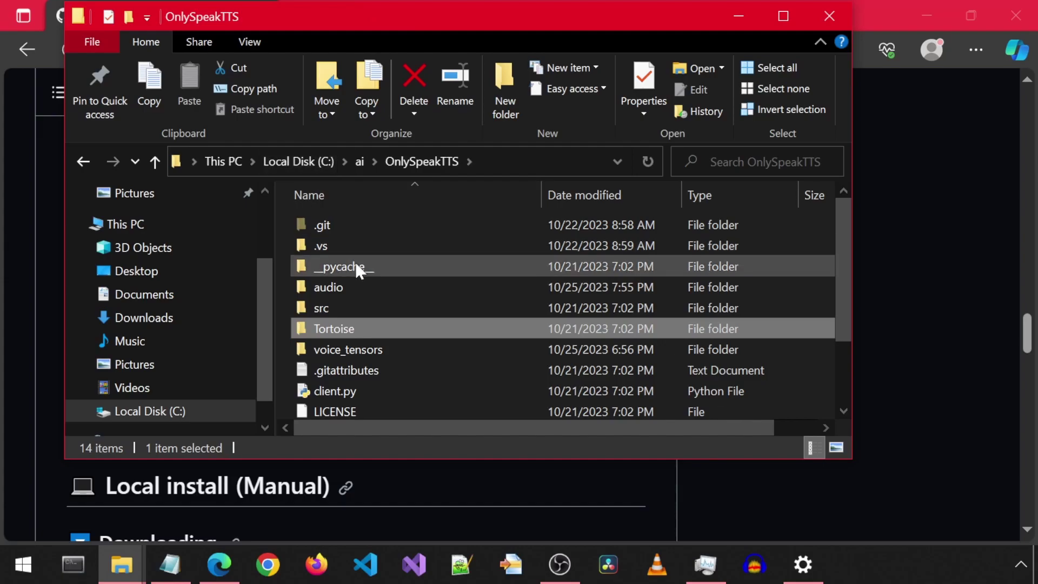
{"action": "scroll", "coordinate": [357, 264], "scroll_direction": "down", "scroll_amount": 2}
Launch OnlySpeakTTS's run.bat and copy the readme's docker maintenance note
{"action": "double_click", "coordinate": [309, 383]}
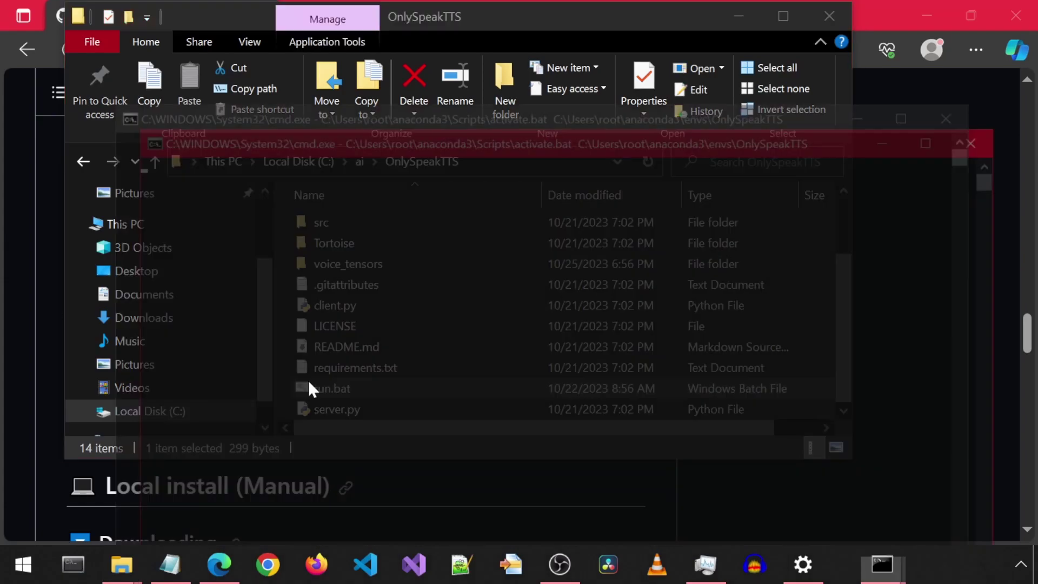
{"action": "left_click", "coordinate": [222, 575]}
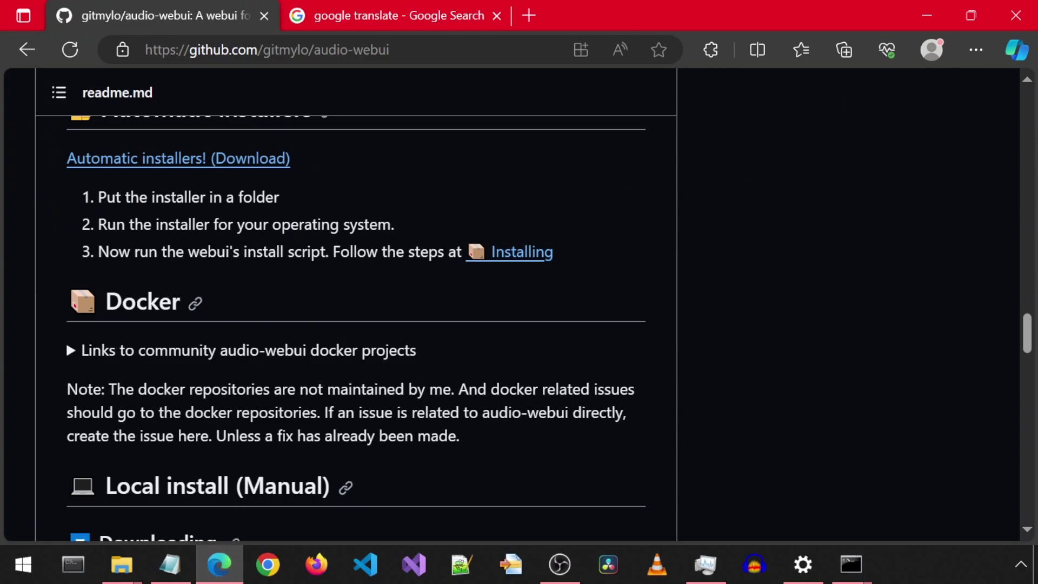
{"action": "left_click_drag", "start_coordinate": [109, 389], "coordinate": [454, 389]}
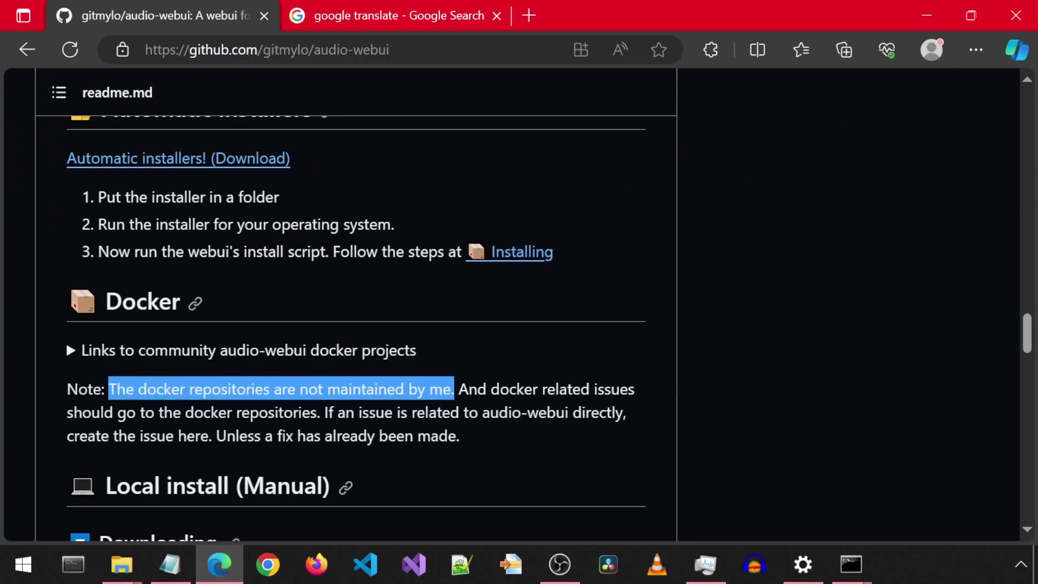
{"action": "right_click", "coordinate": [437, 393]}
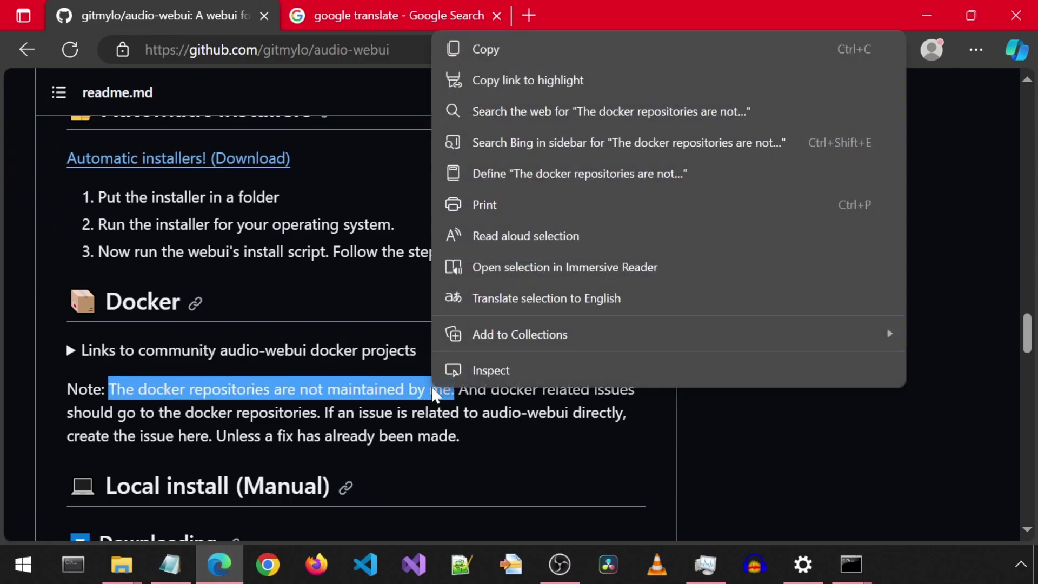
{"action": "left_click", "coordinate": [479, 46]}
Send the note sentence to OnlySpeakTTS with voice name 'french'
{"action": "left_click", "coordinate": [927, 14]}
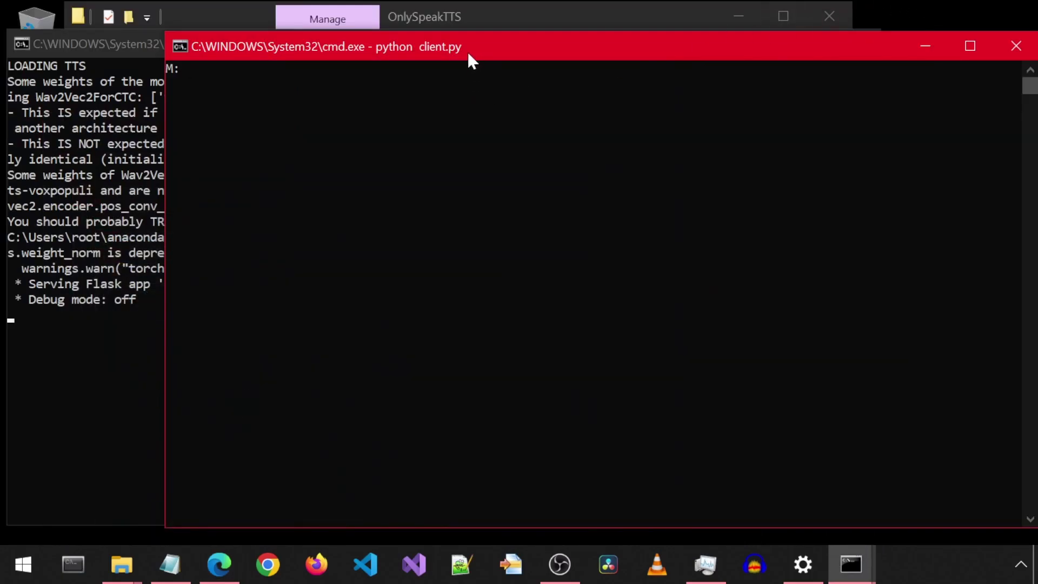
{"action": "key", "text": "ctrl+v"}
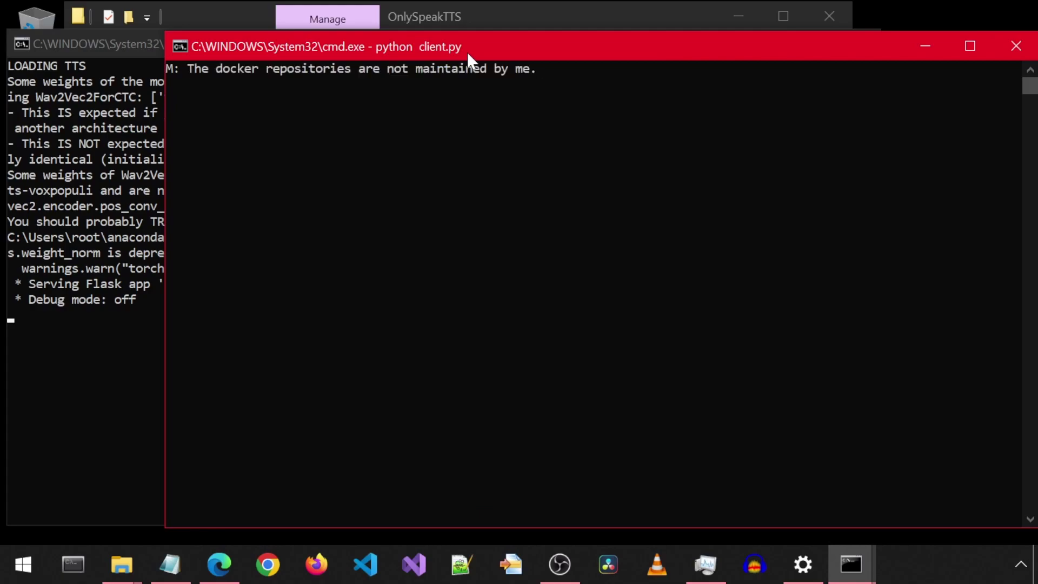
{"action": "key", "text": "Return"}
{"action": "type", "text": "french"}
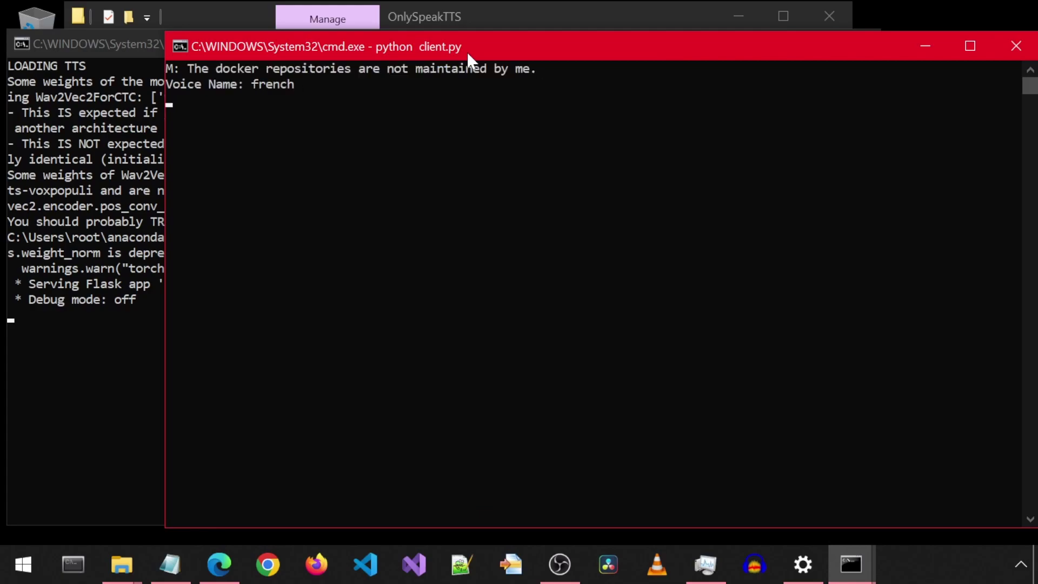
{"action": "key", "text": "Return"}
Have OnlySpeakTTS speak 'Les référentiels Docker ne sont pas gérés par moi.' in the french voice
{"action": "left_click", "coordinate": [138, 45]}
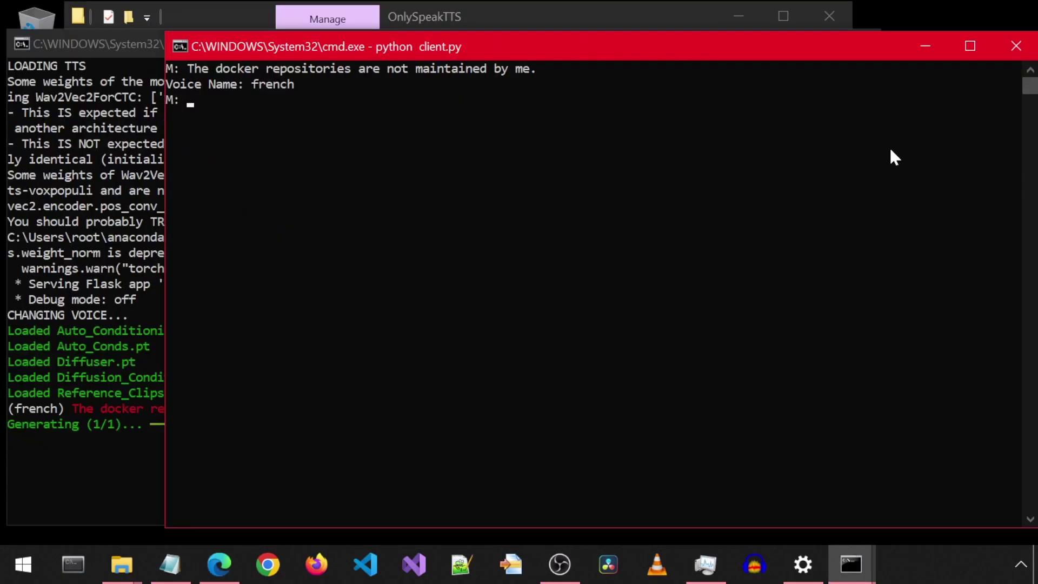
{"action": "key", "text": "ctrl+v"}
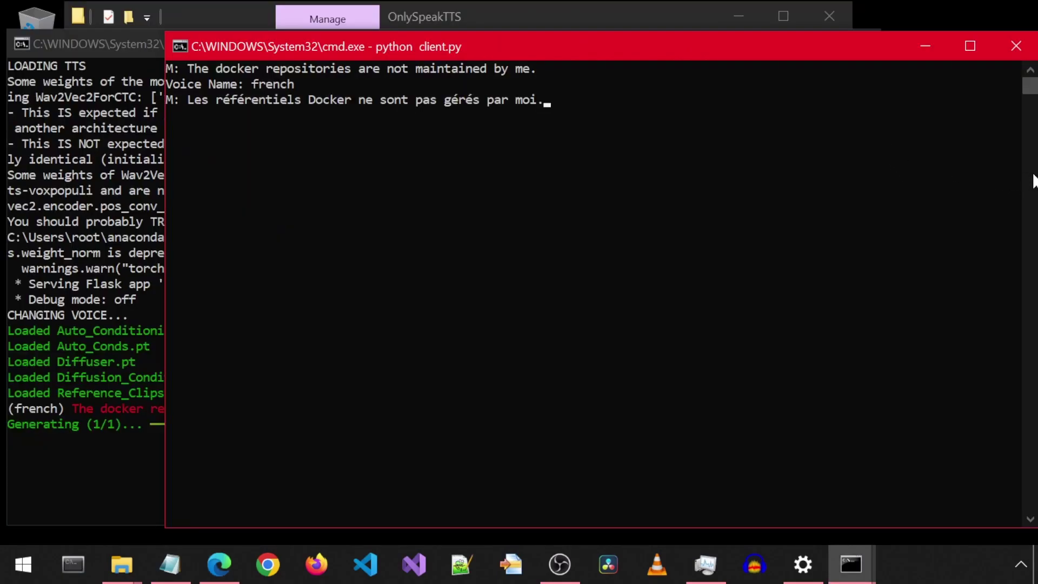
{"action": "key", "text": "Return"}
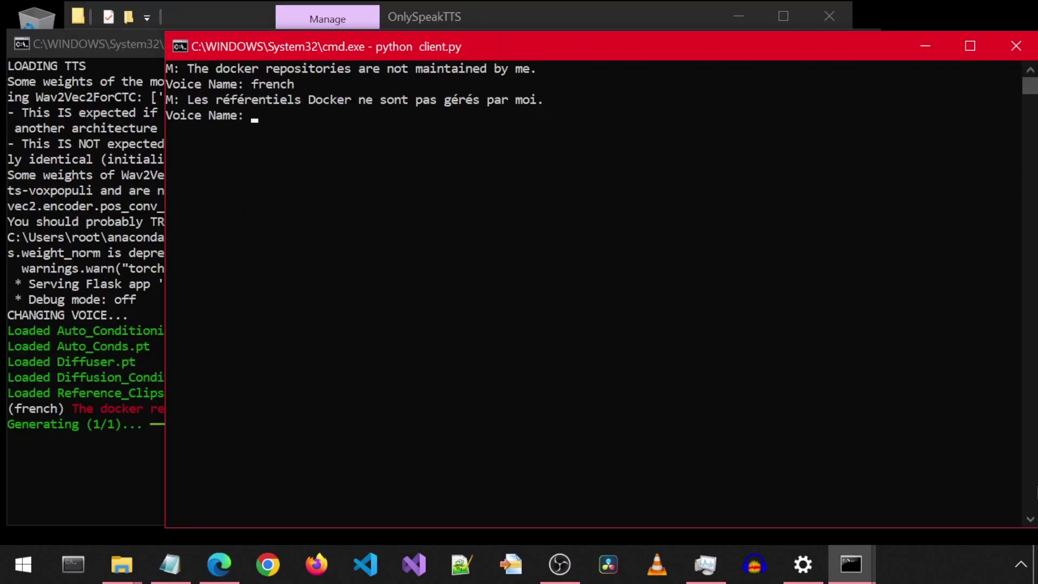
{"action": "type", "text": "french"}
{"action": "left_click", "coordinate": [70, 43]}
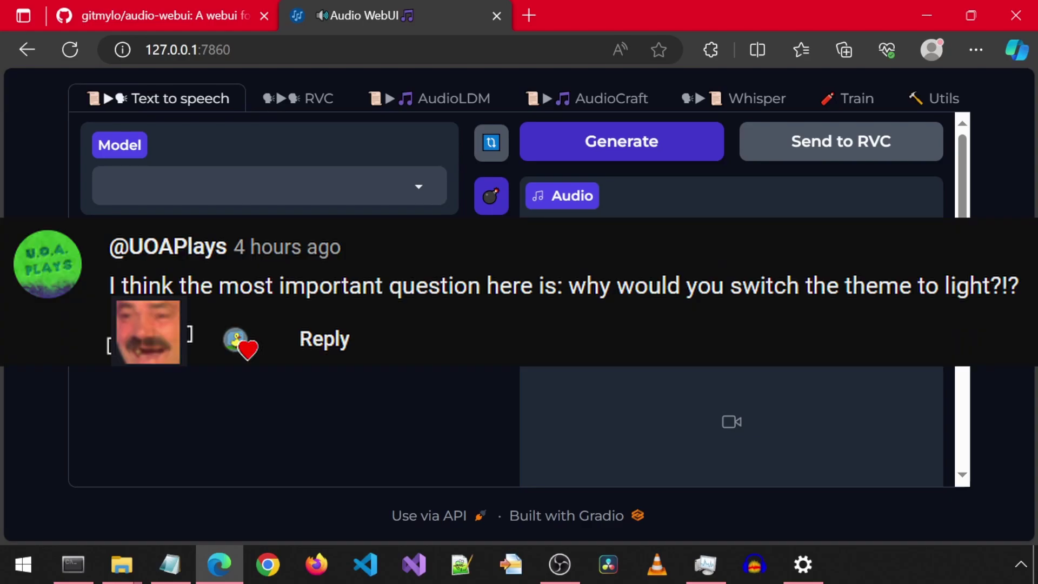
Load the suno/bark model and paste 'The docker repositories are not maintained by me.' as input
{"action": "left_click", "coordinate": [420, 186]}
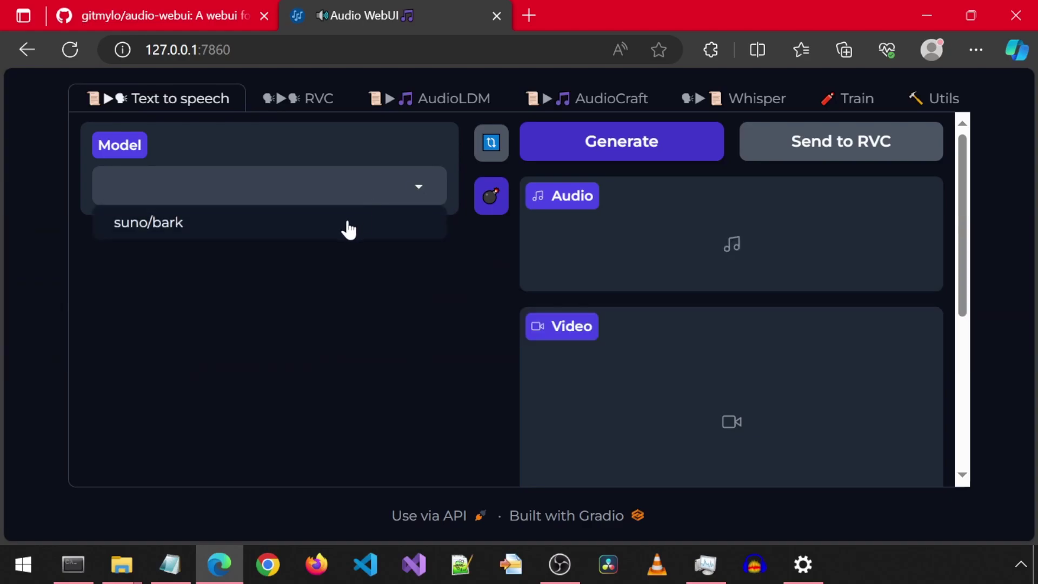
{"action": "left_click", "coordinate": [348, 227]}
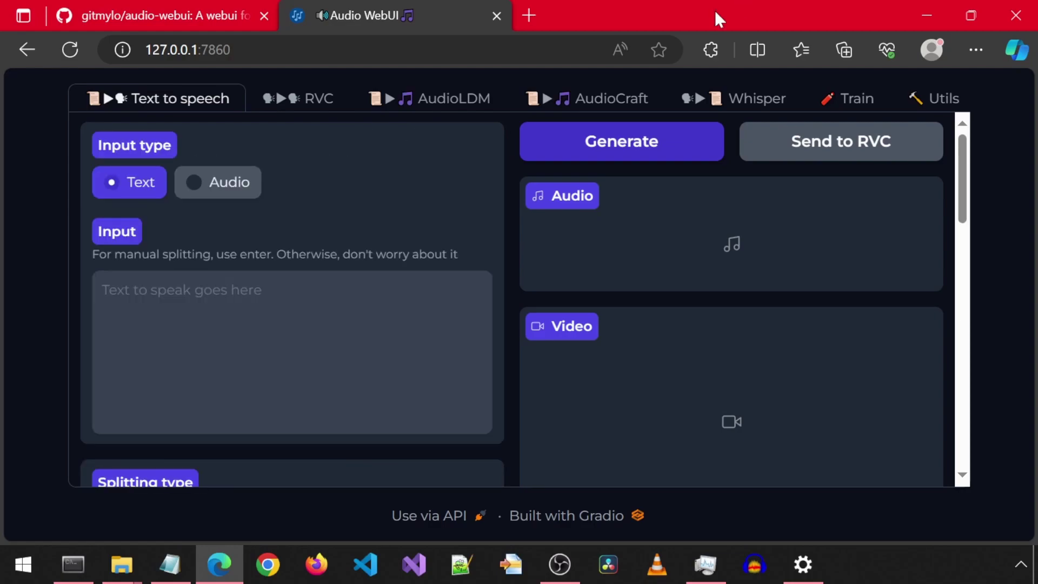
{"action": "right_click", "coordinate": [222, 302]}
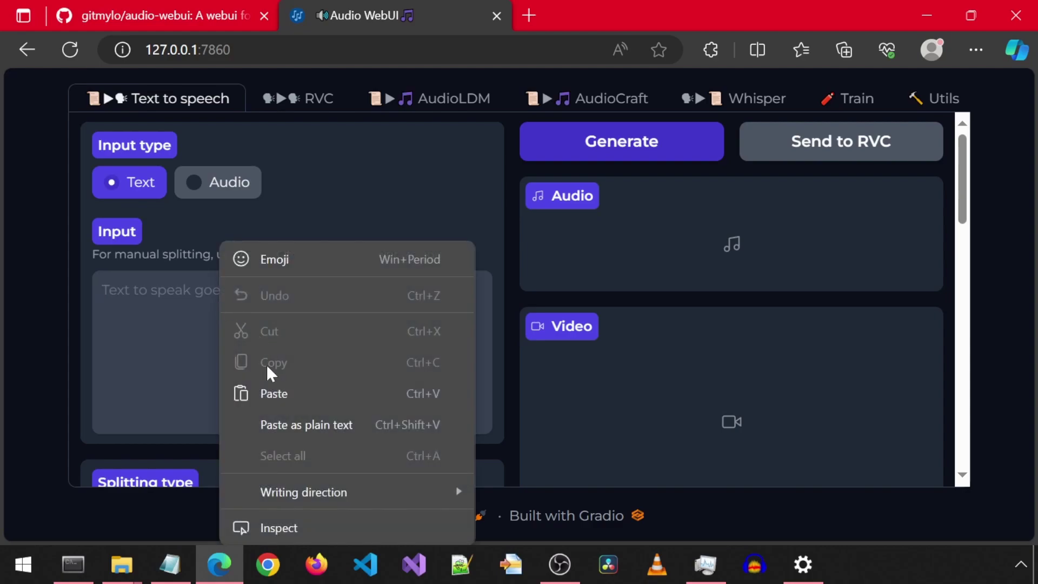
{"action": "left_click", "coordinate": [268, 393]}
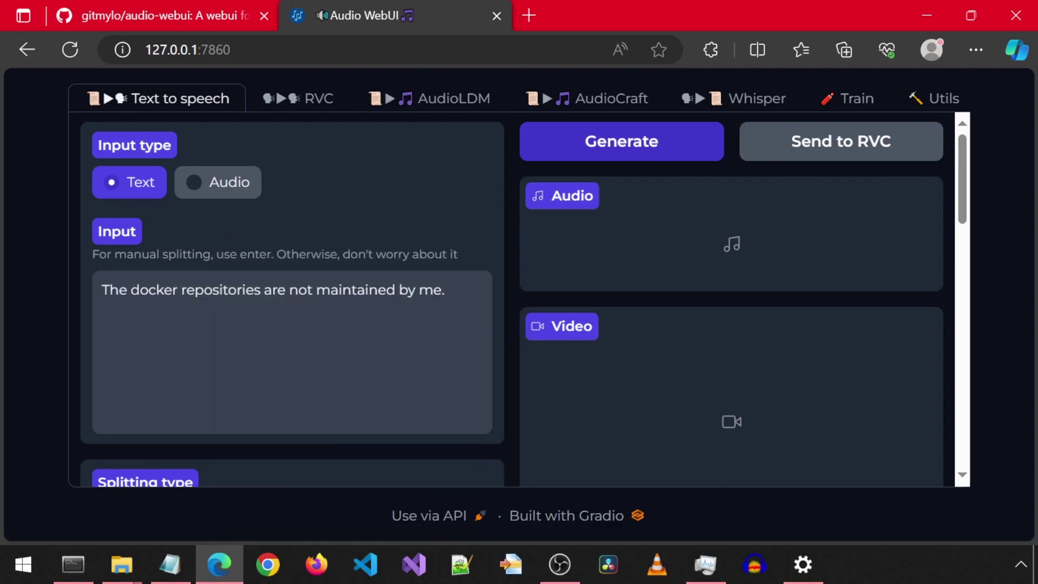
Set the text-to-speech speaker to v2\fr_speaker_0
{"action": "scroll", "coordinate": [480, 346], "scroll_direction": "down", "scroll_amount": 3}
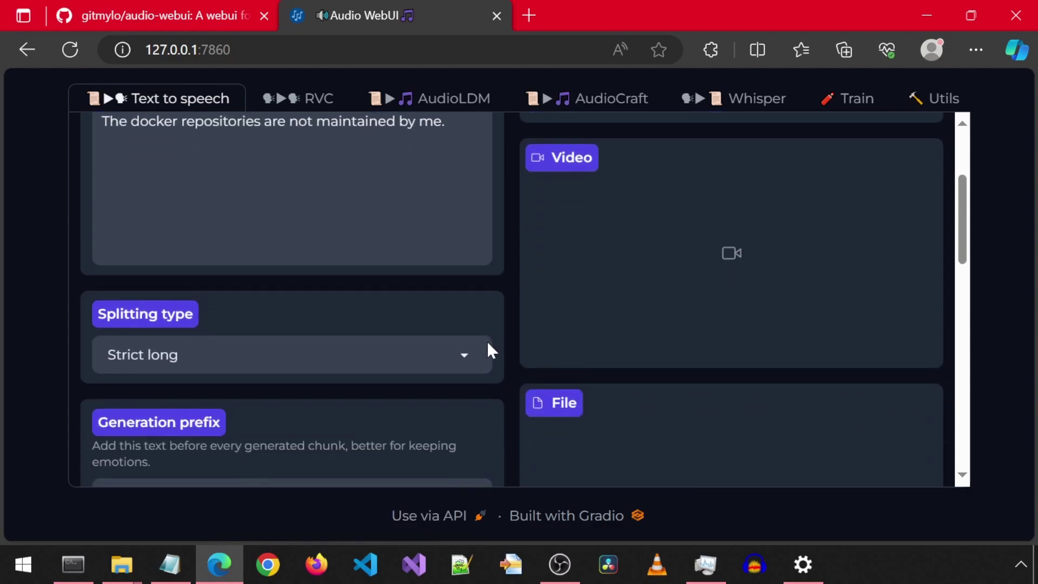
{"action": "scroll", "coordinate": [527, 346], "scroll_direction": "down", "scroll_amount": 2}
{"action": "scroll", "coordinate": [528, 342], "scroll_direction": "down", "scroll_amount": 2}
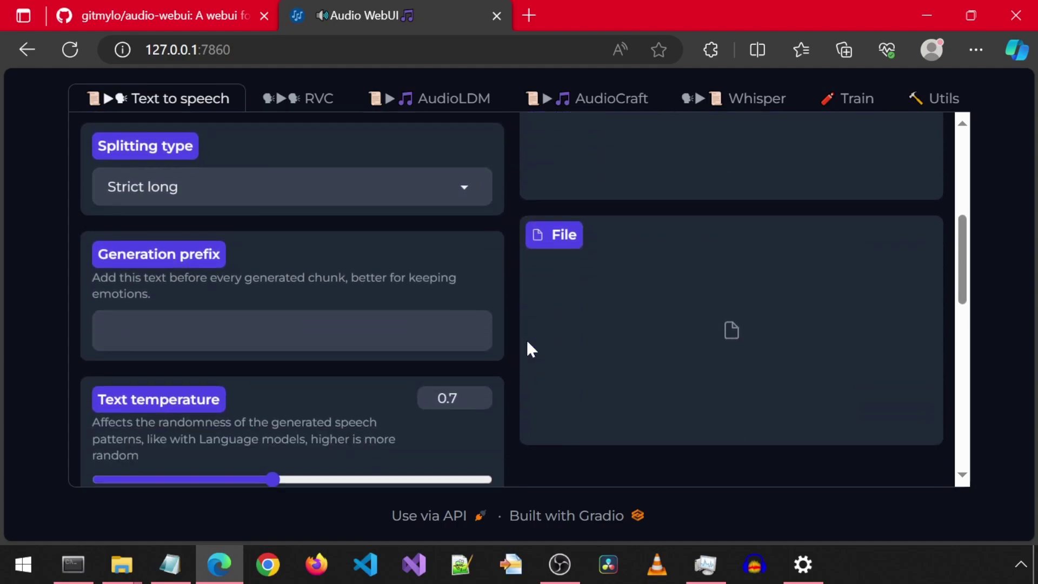
{"action": "scroll", "coordinate": [530, 348], "scroll_direction": "down", "scroll_amount": 4}
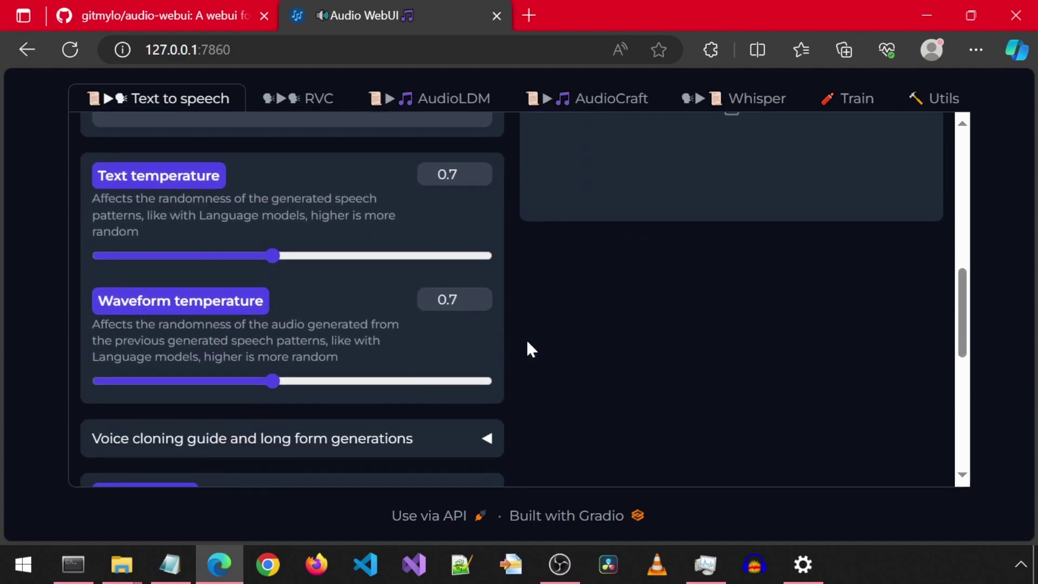
{"action": "scroll", "coordinate": [527, 339], "scroll_direction": "down", "scroll_amount": 2}
{"action": "left_click", "coordinate": [414, 432]}
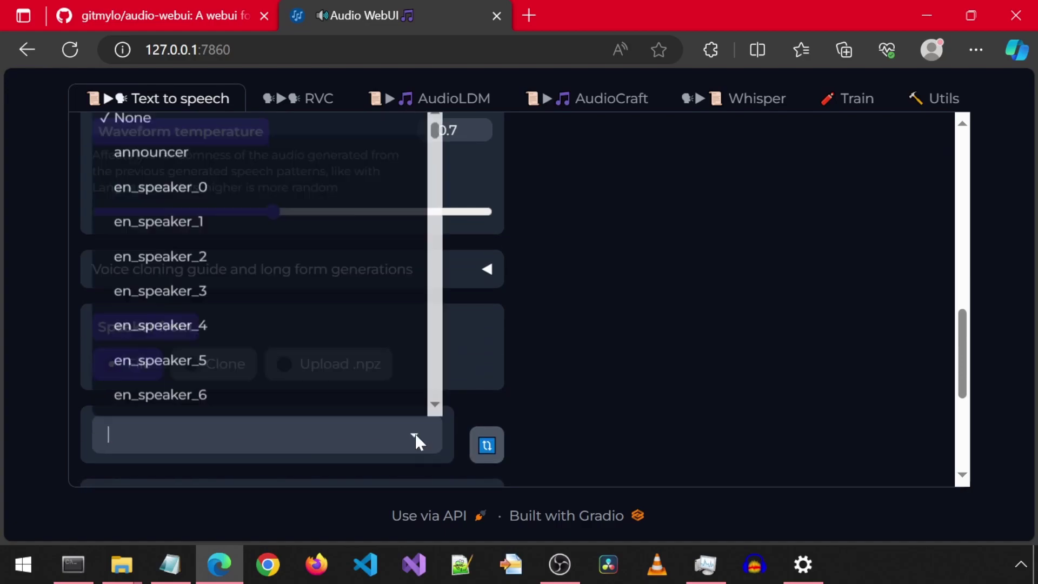
{"action": "scroll", "coordinate": [400, 357], "scroll_direction": "down", "scroll_amount": 10}
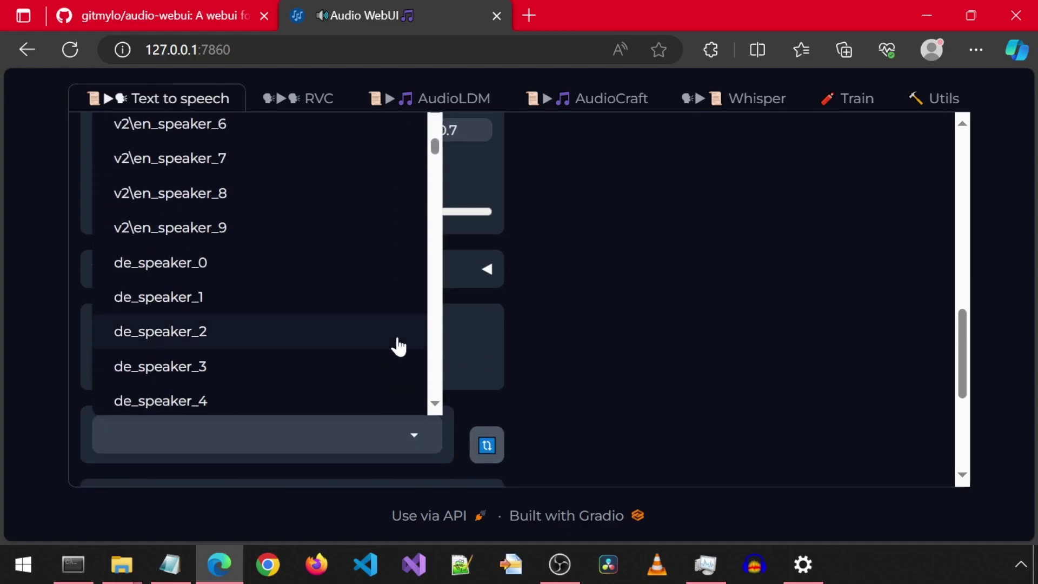
{"action": "scroll", "coordinate": [398, 347], "scroll_direction": "down", "scroll_amount": 5}
{"action": "scroll", "coordinate": [398, 346], "scroll_direction": "down", "scroll_amount": 13}
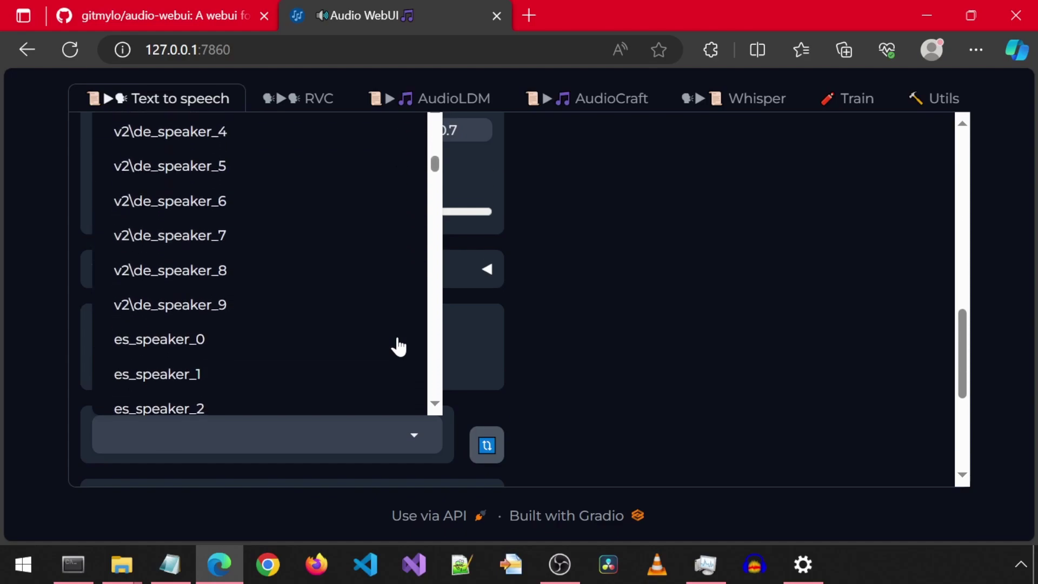
{"action": "scroll", "coordinate": [399, 347], "scroll_direction": "down", "scroll_amount": 12}
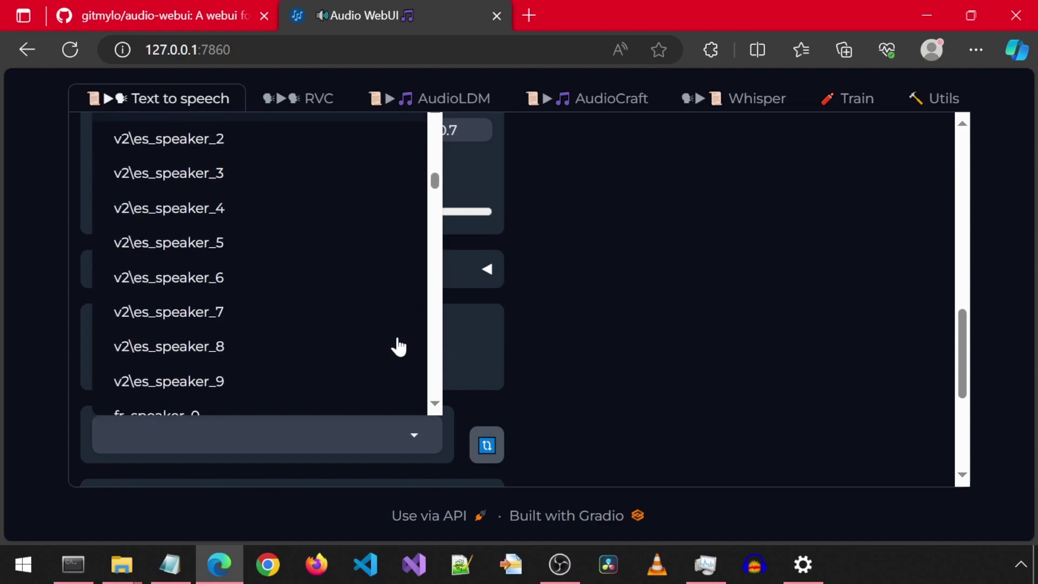
{"action": "scroll", "coordinate": [399, 347], "scroll_direction": "down", "scroll_amount": 1}
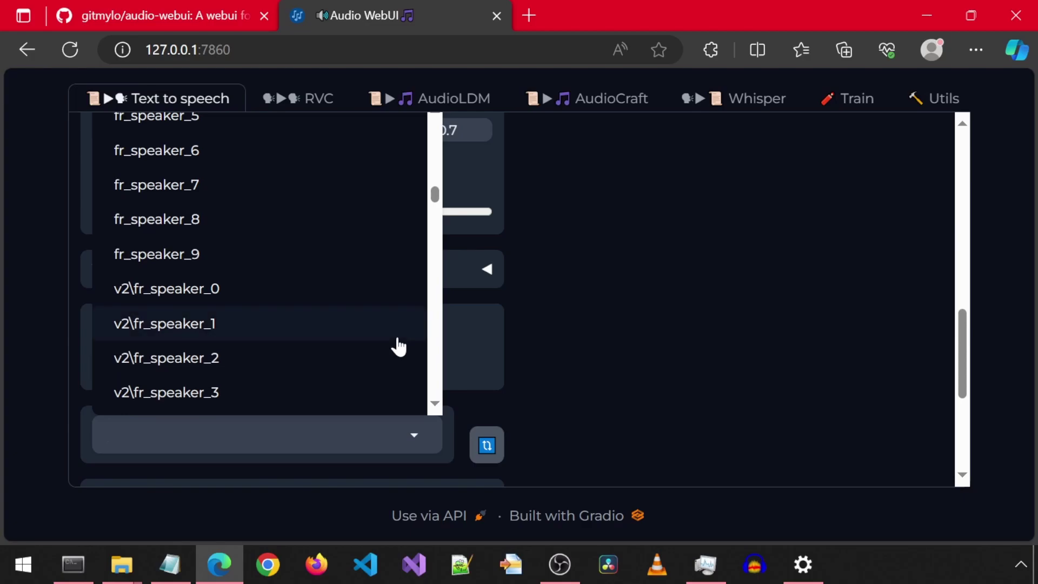
{"action": "left_click", "coordinate": [207, 292]}
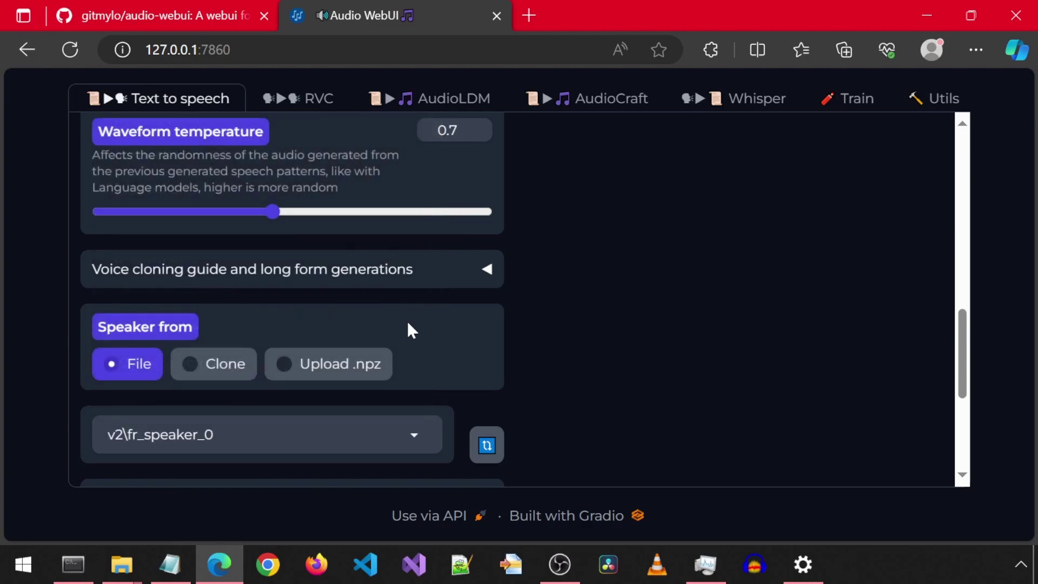
{"action": "scroll", "coordinate": [588, 375], "scroll_direction": "down", "scroll_amount": 5}
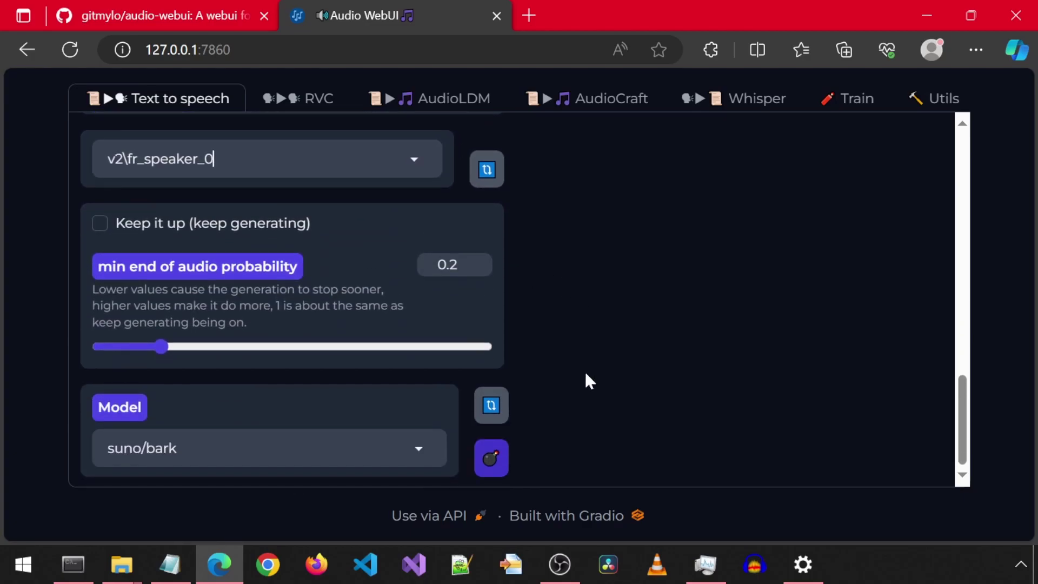
{"action": "scroll", "coordinate": [585, 380], "scroll_direction": "up", "scroll_amount": 10}
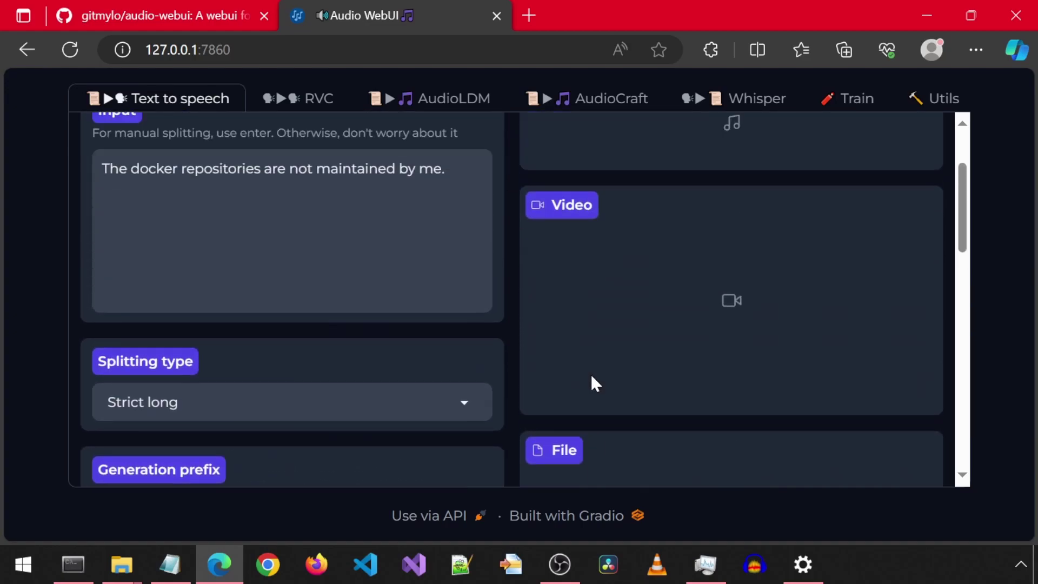
Generate and play the 0:03 English clip, then copy Google Translate's French translation
{"action": "left_click", "coordinate": [621, 157]}
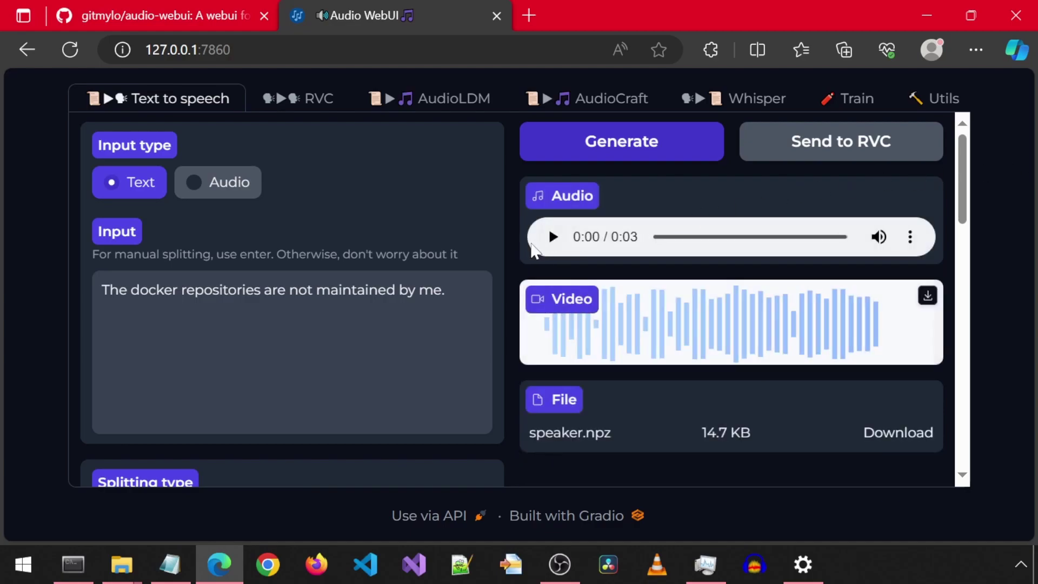
{"action": "left_click", "coordinate": [552, 236]}
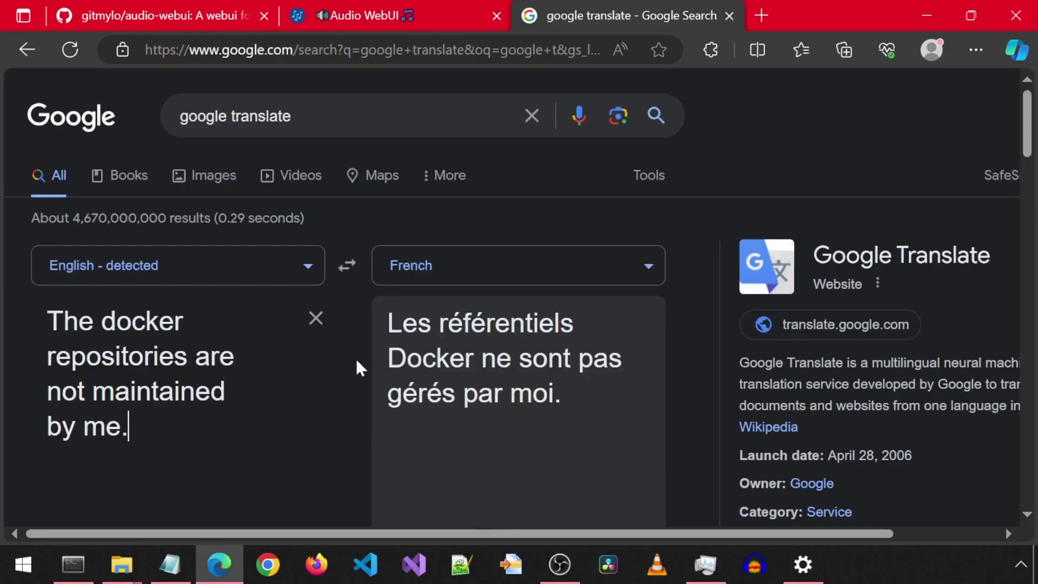
{"action": "scroll", "coordinate": [482, 413], "scroll_direction": "down", "scroll_amount": 1}
{"action": "scroll", "coordinate": [481, 413], "scroll_direction": "down", "scroll_amount": 1}
{"action": "left_click", "coordinate": [400, 471]}
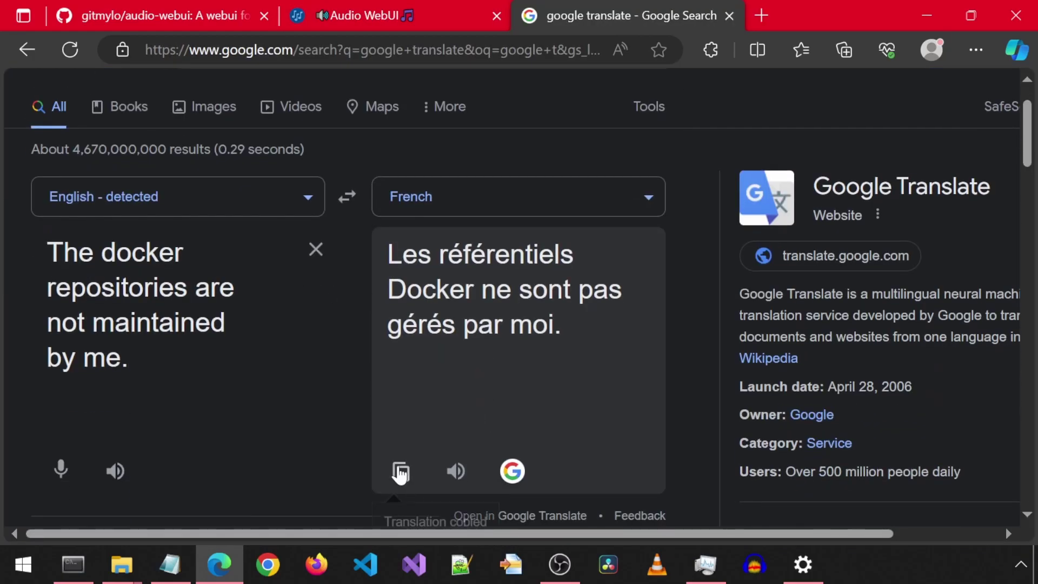
Replace the input with 'Les référentiels Docker ne sont pas gérés par moi.' and generate and play it
{"action": "left_click", "coordinate": [352, 7]}
{"action": "left_click", "coordinate": [342, 289]}
{"action": "key", "text": "ctrl+a"}
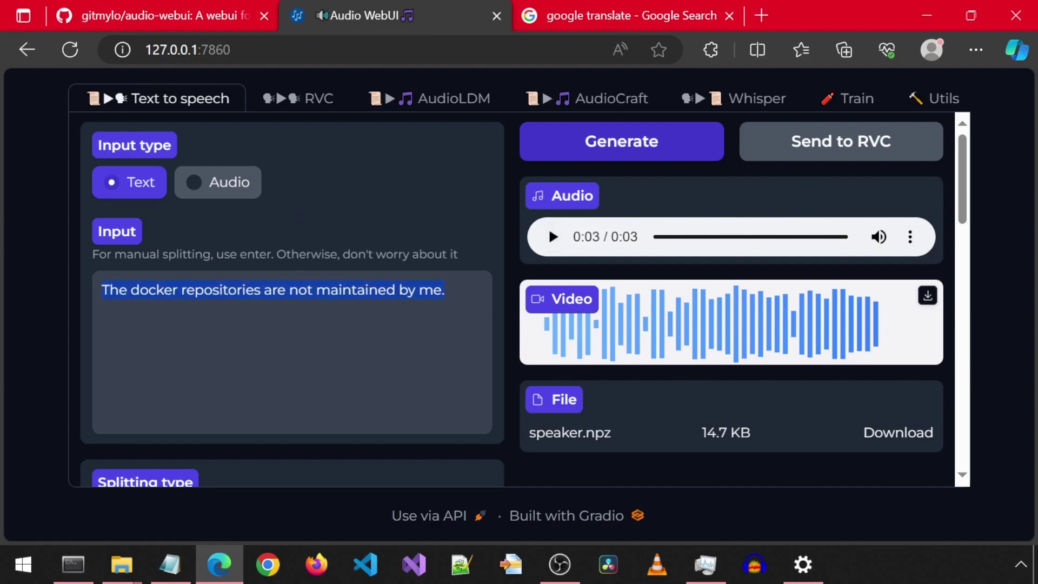
{"action": "key", "text": "ctrl+v"}
{"action": "left_click", "coordinate": [594, 154]}
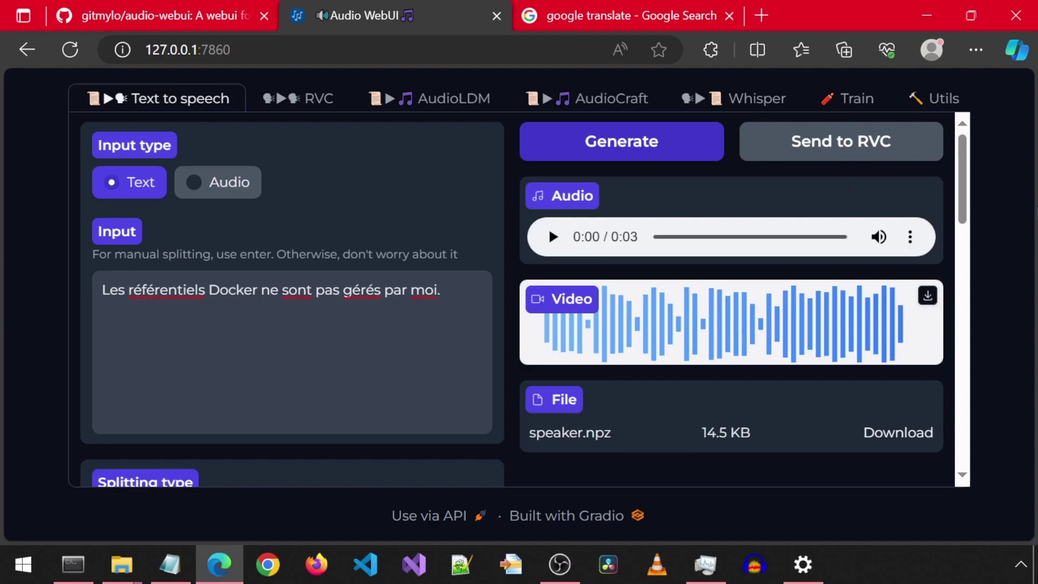
{"action": "left_click", "coordinate": [552, 236]}
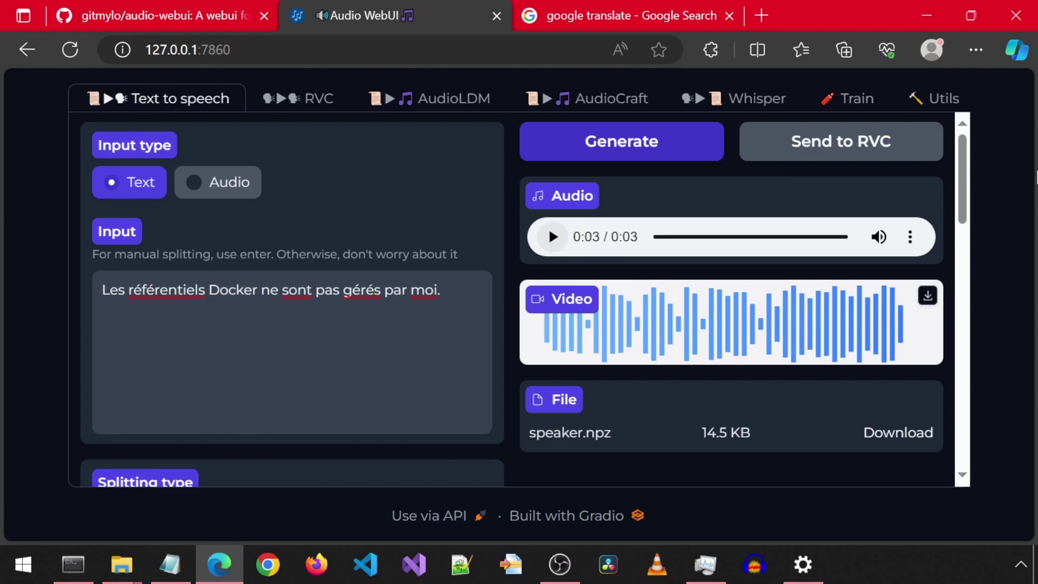
Switch to the RVC page and play clip16.wav from OnlySpeakTTS's audio folder
{"action": "left_click", "coordinate": [304, 99]}
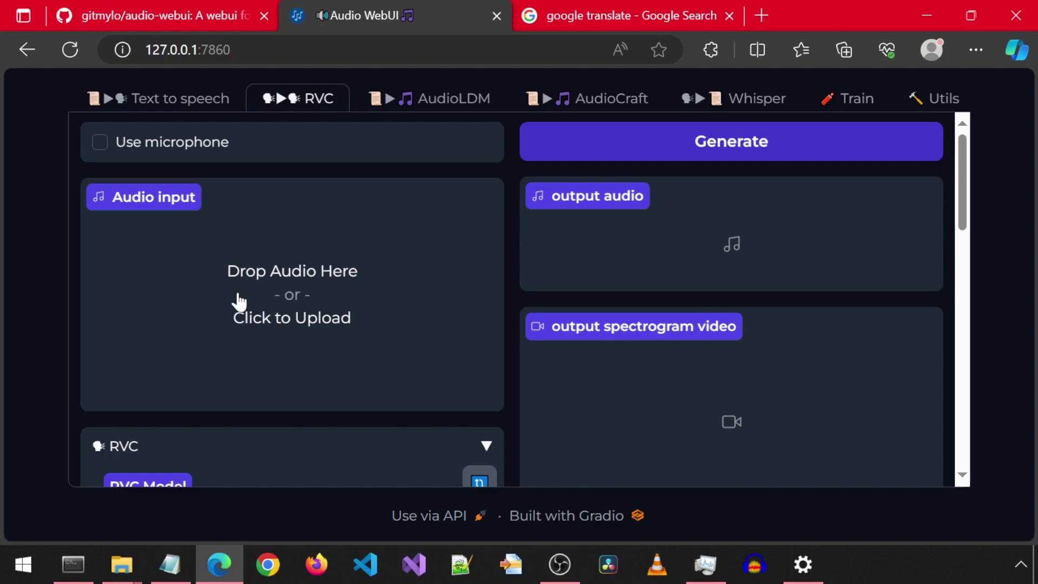
{"action": "left_click", "coordinate": [118, 572]}
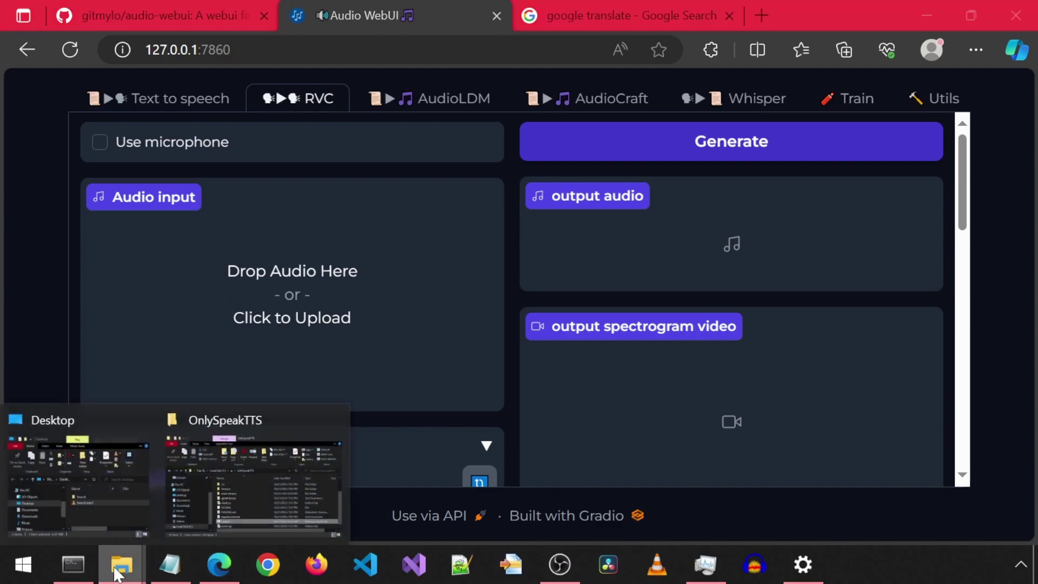
{"action": "left_click", "coordinate": [195, 487]}
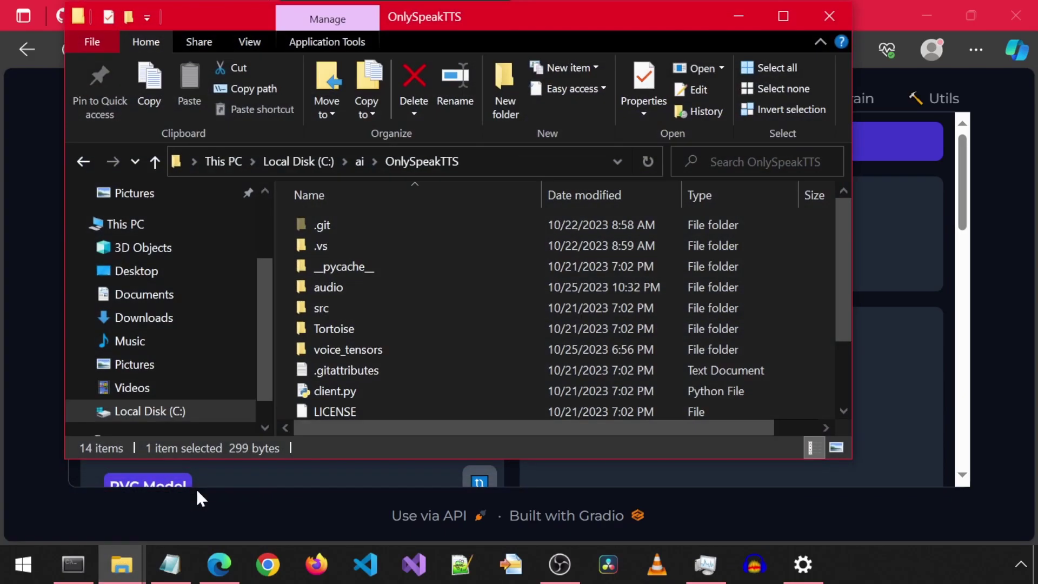
{"action": "double_click", "coordinate": [315, 286]}
{"action": "scroll", "coordinate": [324, 303], "scroll_direction": "down", "scroll_amount": 3}
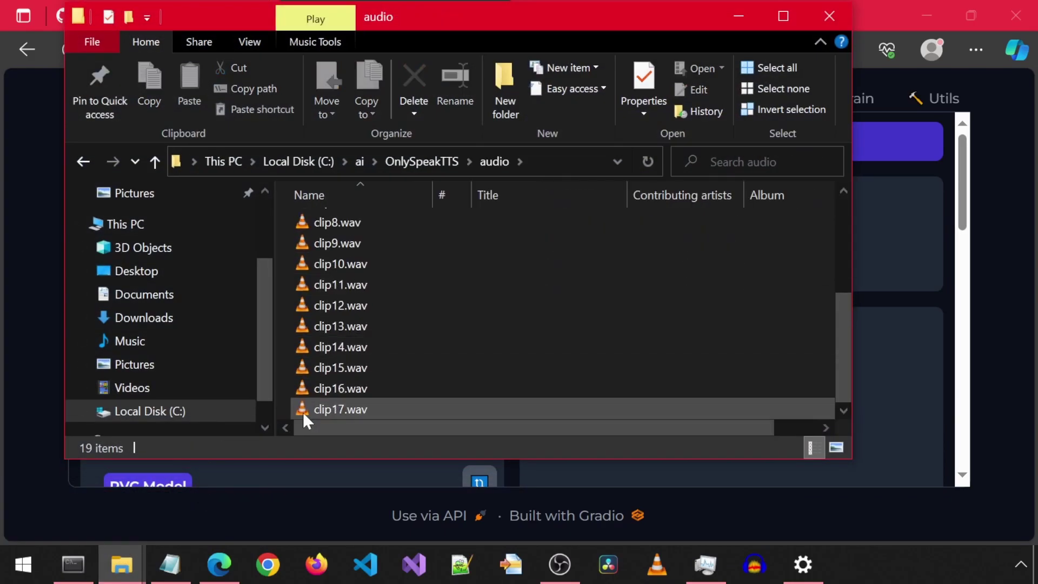
{"action": "double_click", "coordinate": [301, 388]}
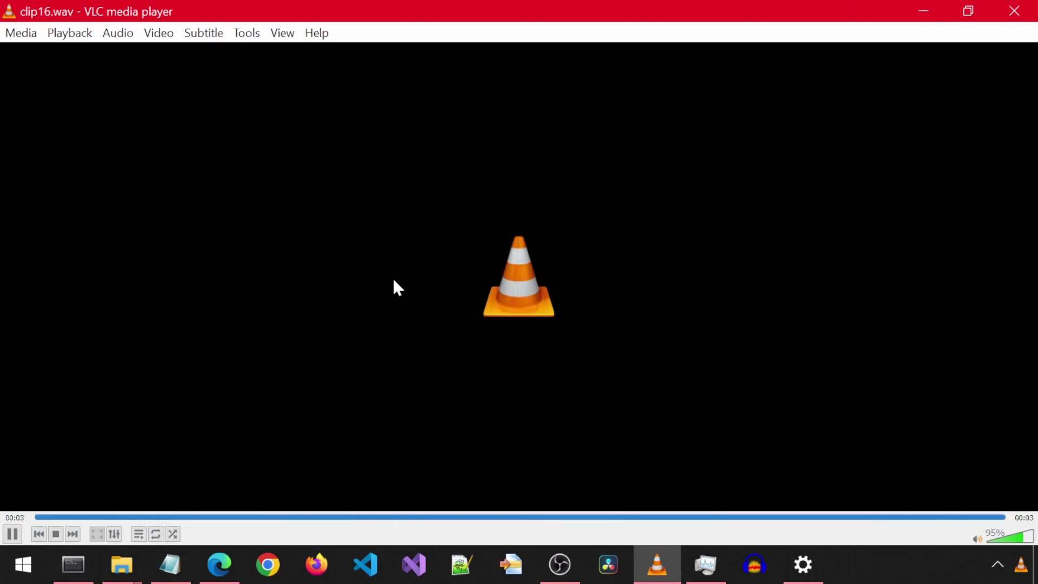
{"action": "left_click", "coordinate": [1014, 11]}
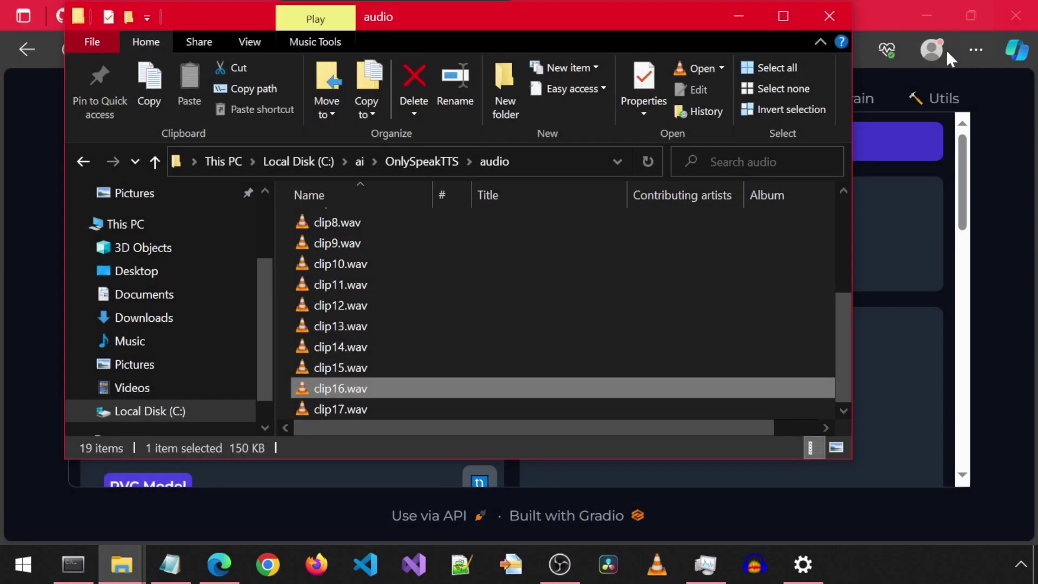
Load clip16.wav as the RVC audio input
{"action": "left_click_drag", "start_coordinate": [459, 14], "coordinate": [701, 44]}
{"action": "left_click_drag", "start_coordinate": [550, 423], "coordinate": [178, 314]}
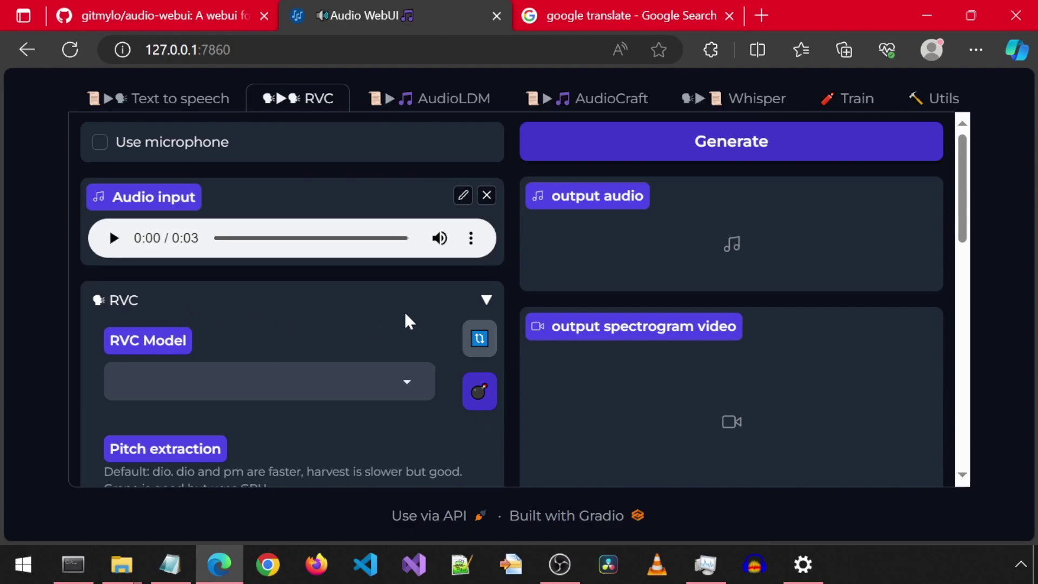
{"action": "scroll", "coordinate": [408, 376], "scroll_direction": "down", "scroll_amount": 1}
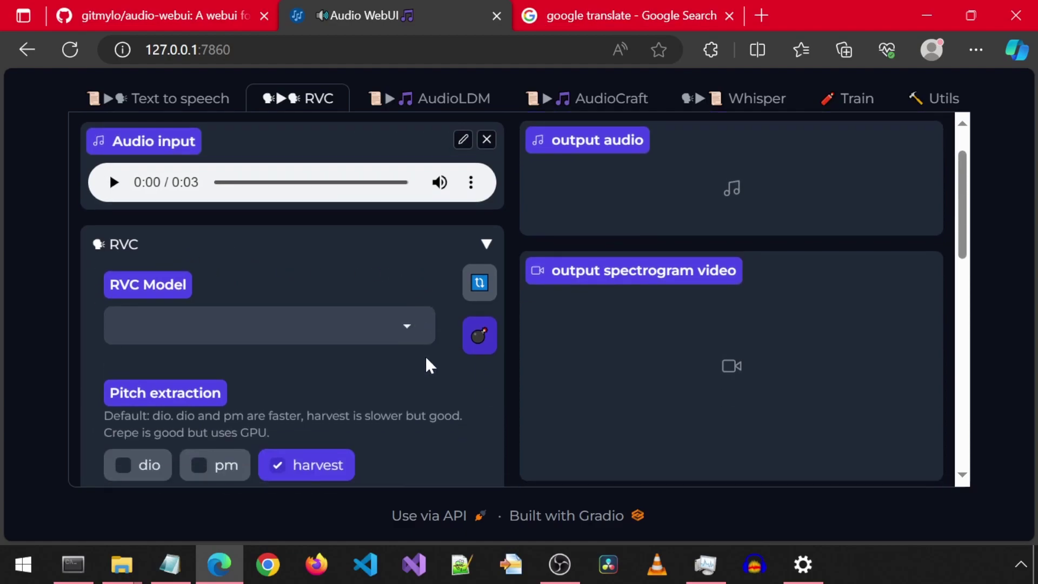
Convert it with the french\french.pth model using torchcrepe pitch extraction
{"action": "left_click", "coordinate": [409, 331]}
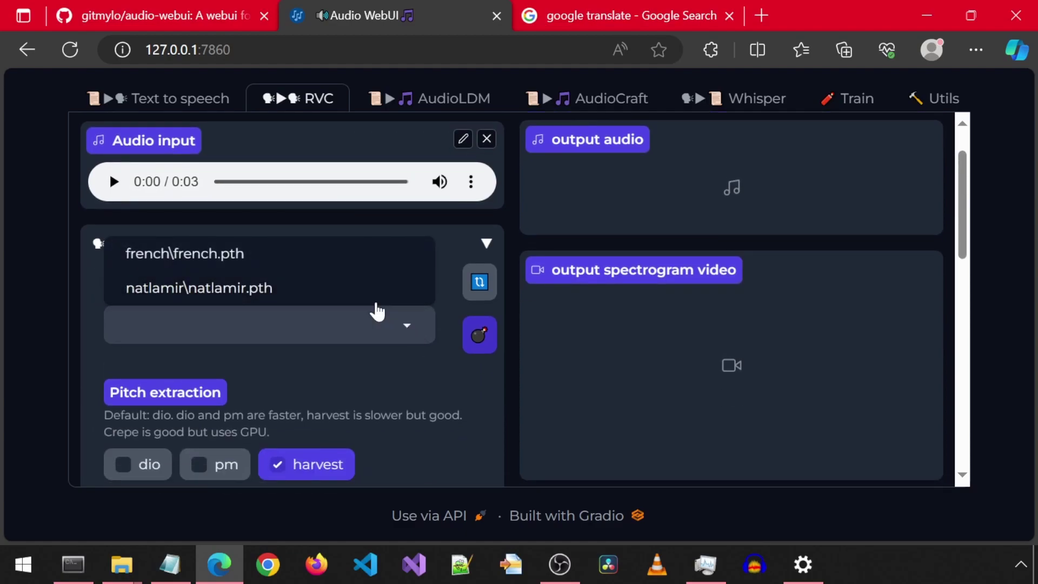
{"action": "left_click", "coordinate": [253, 260]}
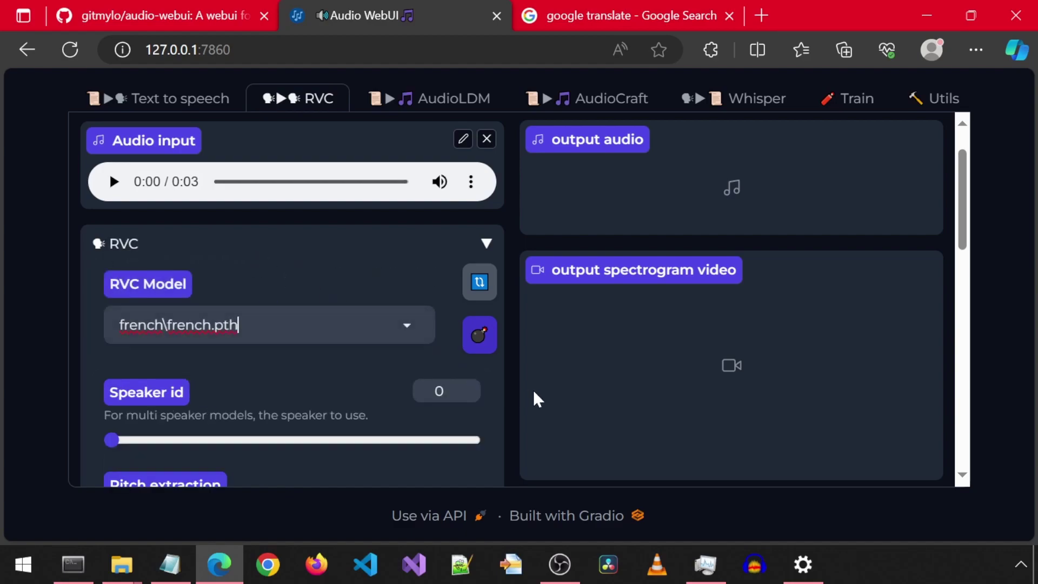
{"action": "scroll", "coordinate": [534, 384], "scroll_direction": "down", "scroll_amount": 4}
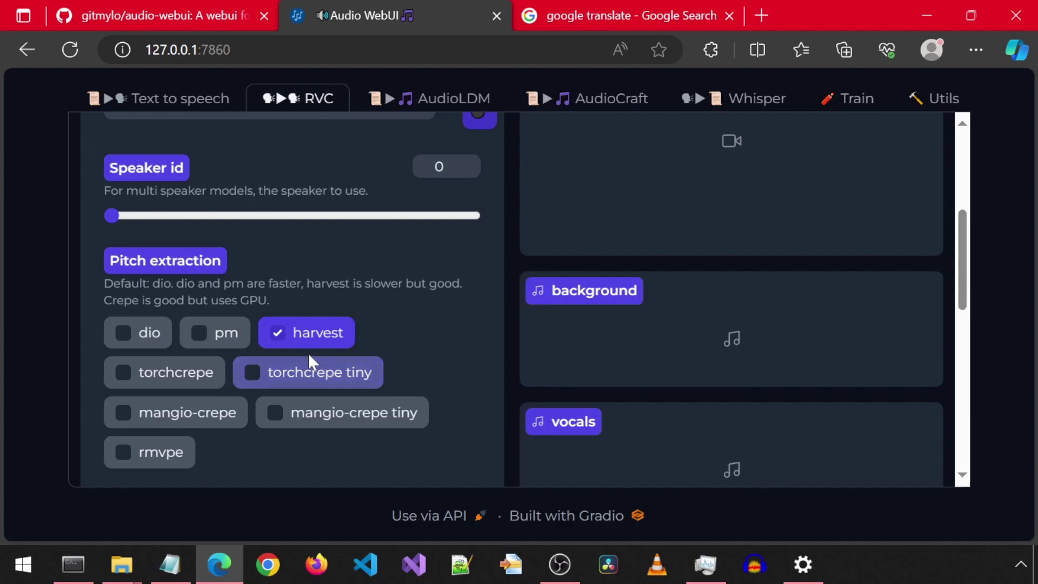
{"action": "left_click", "coordinate": [157, 374]}
{"action": "scroll", "coordinate": [464, 346], "scroll_direction": "down", "scroll_amount": 3}
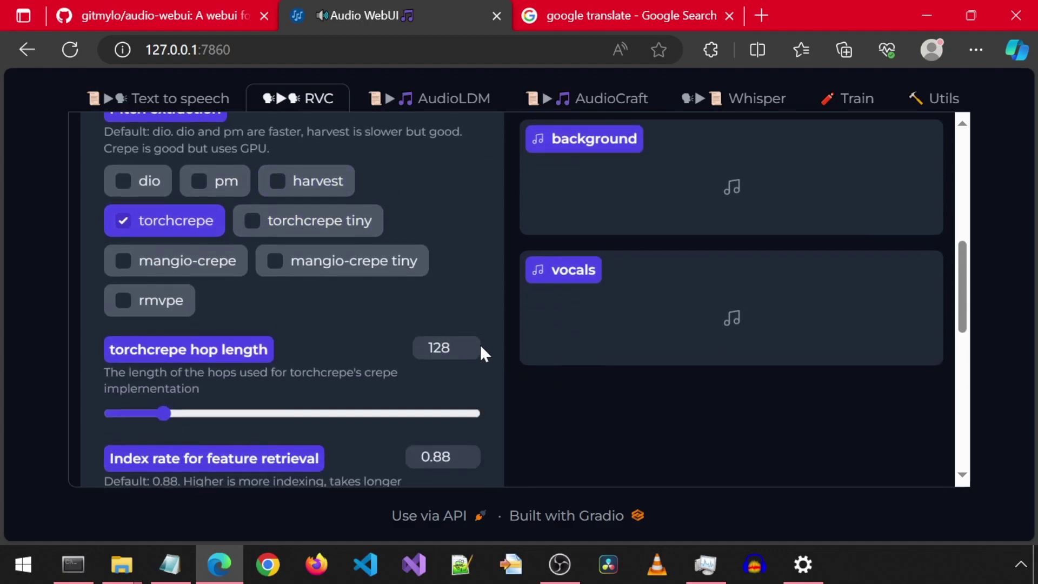
{"action": "scroll", "coordinate": [479, 344], "scroll_direction": "down", "scroll_amount": 10}
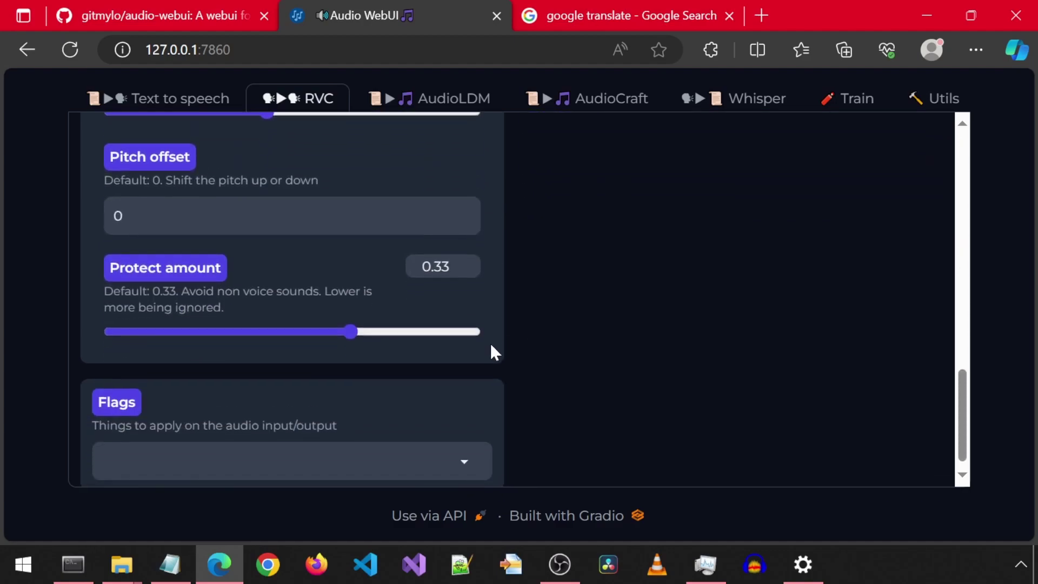
{"action": "scroll", "coordinate": [494, 349], "scroll_direction": "up", "scroll_amount": 10}
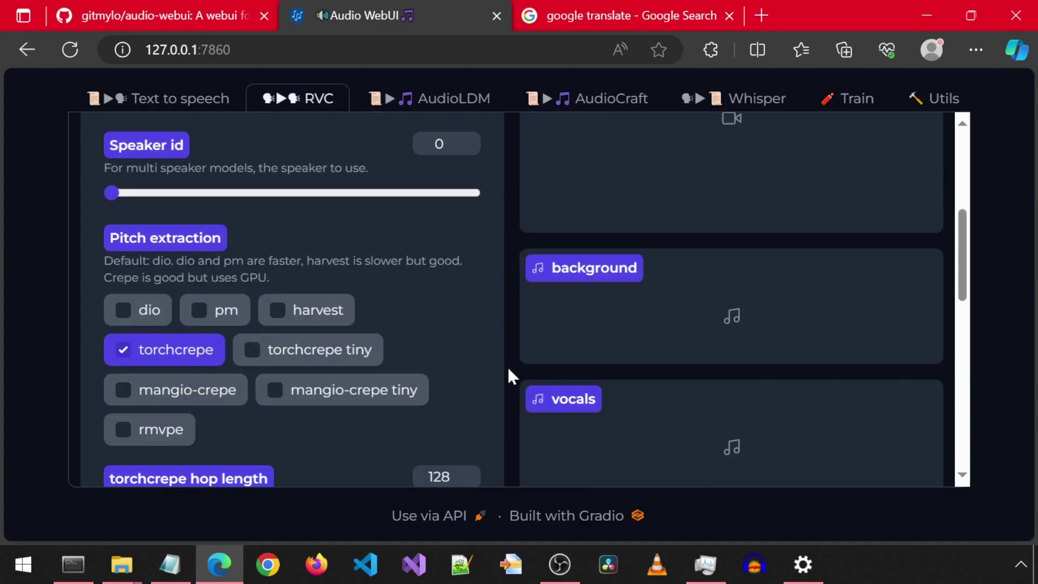
{"action": "scroll", "coordinate": [508, 373], "scroll_direction": "up", "scroll_amount": 6}
{"action": "left_click", "coordinate": [597, 148]}
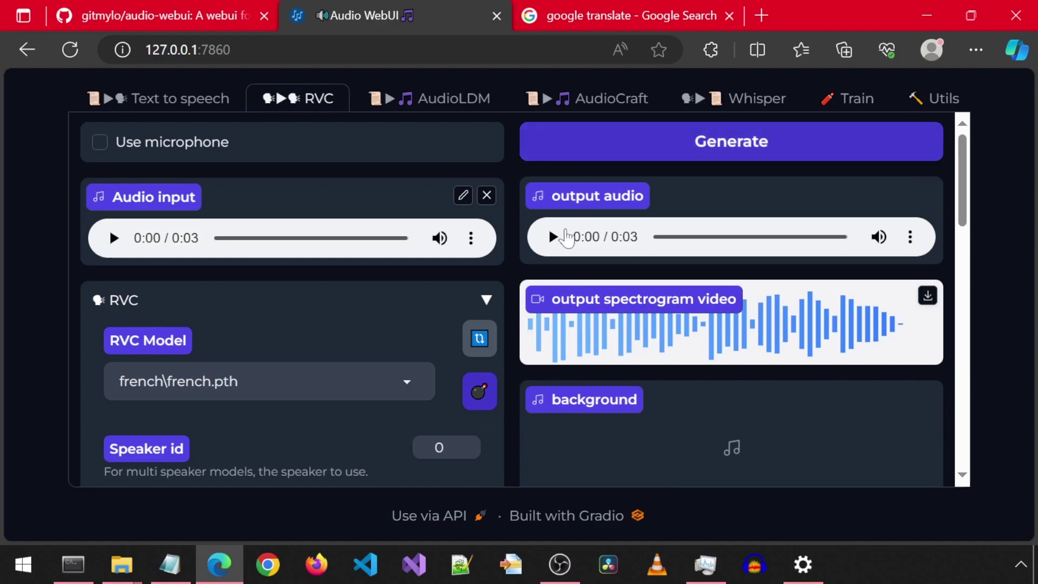
{"action": "left_click", "coordinate": [552, 236]}
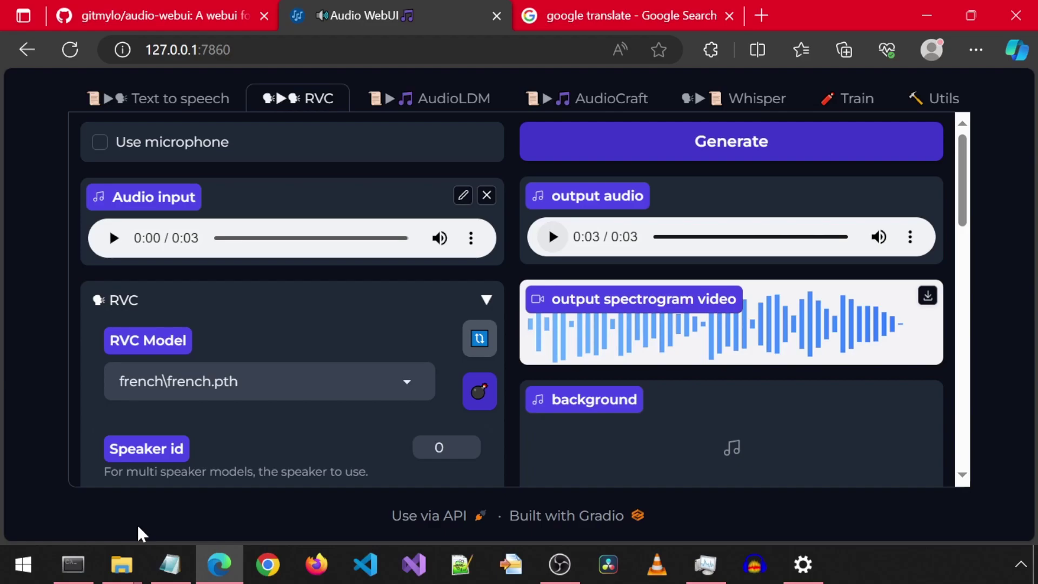
{"action": "left_click", "coordinate": [122, 565]}
{"action": "left_click", "coordinate": [223, 482]}
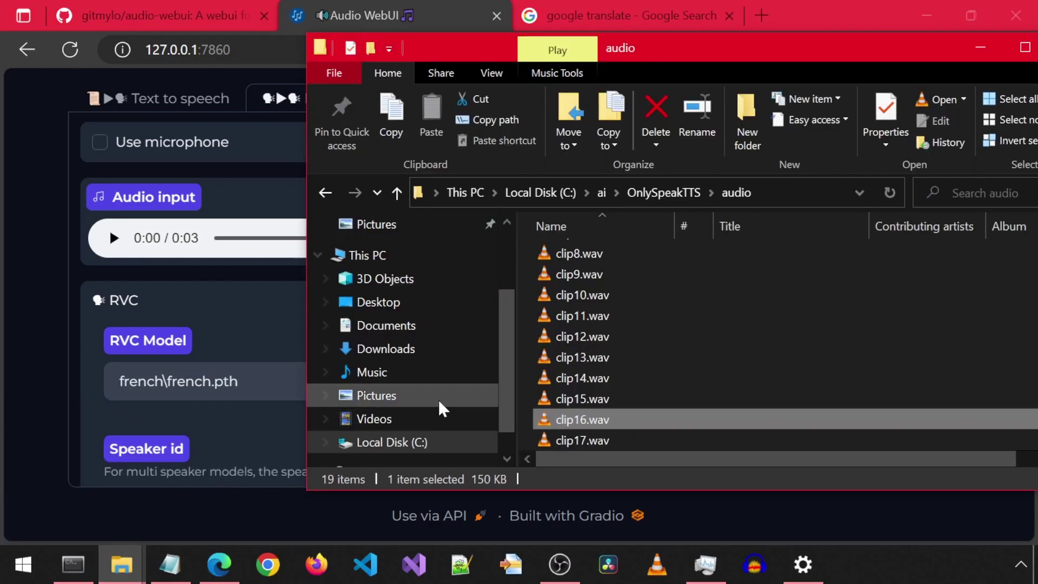
{"action": "double_click", "coordinate": [577, 438]}
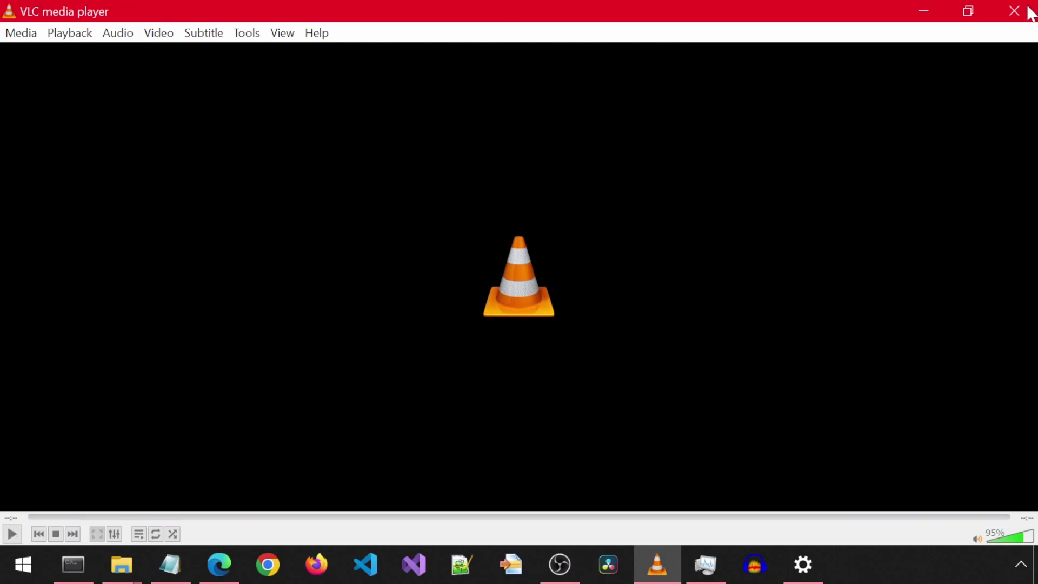
{"action": "left_click", "coordinate": [1032, 16]}
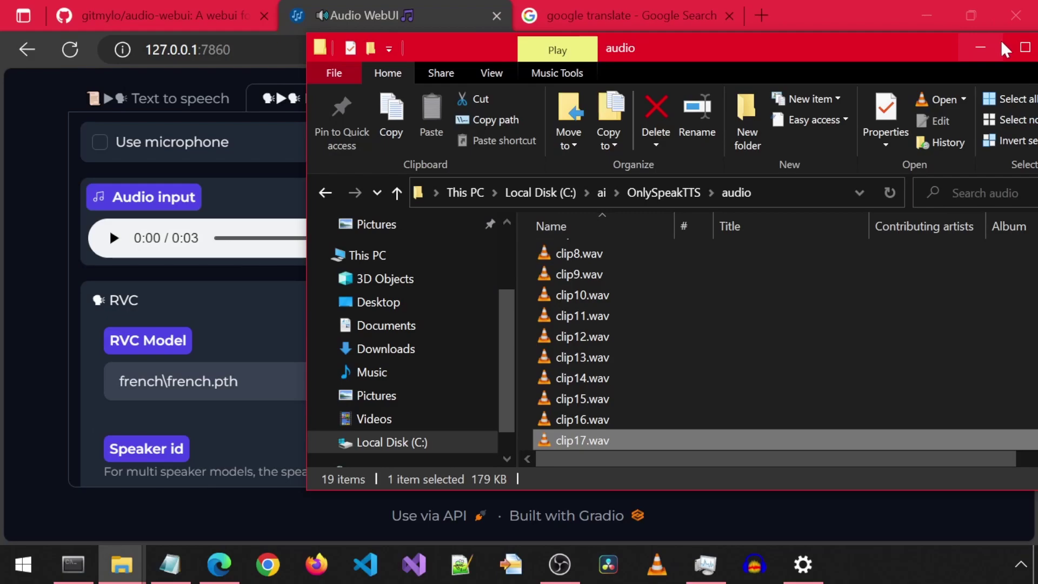
{"action": "left_click", "coordinate": [69, 273]}
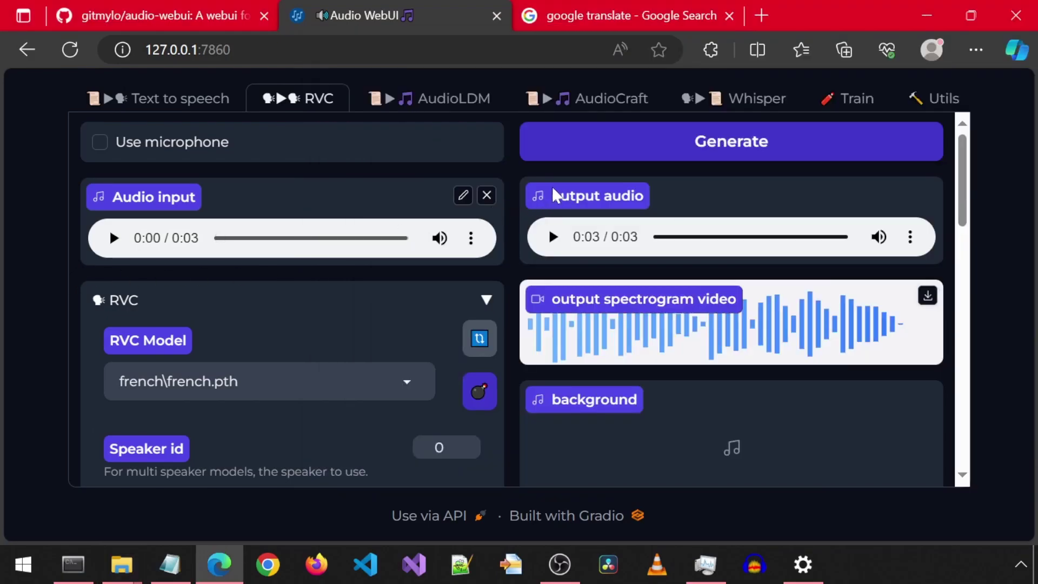
Swap the input for clip17.wav, convert it with french\french.pth, and play the 0:03 output
{"action": "left_click", "coordinate": [488, 196]}
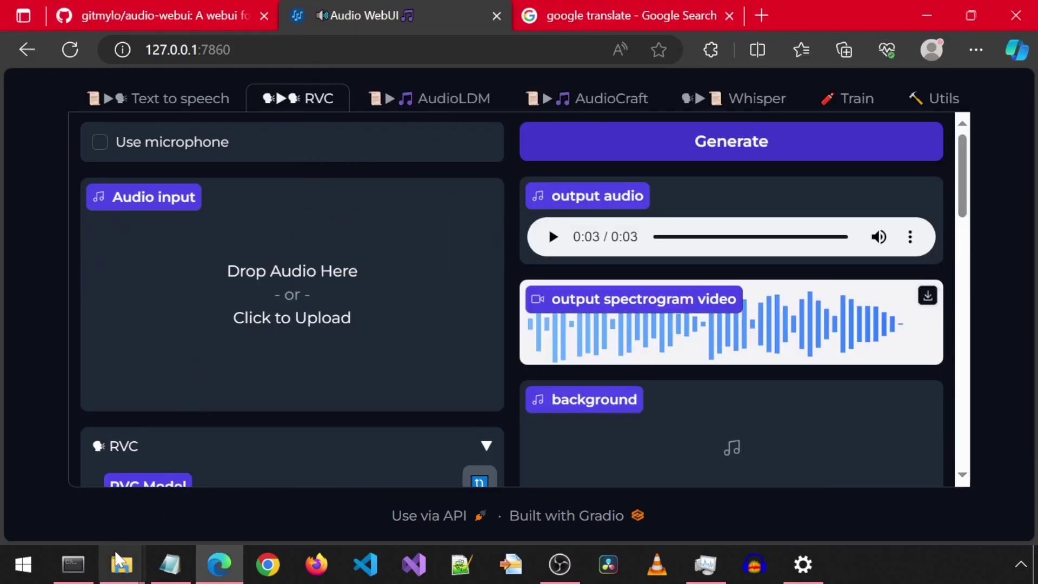
{"action": "left_click", "coordinate": [121, 565]}
{"action": "left_click", "coordinate": [254, 481]}
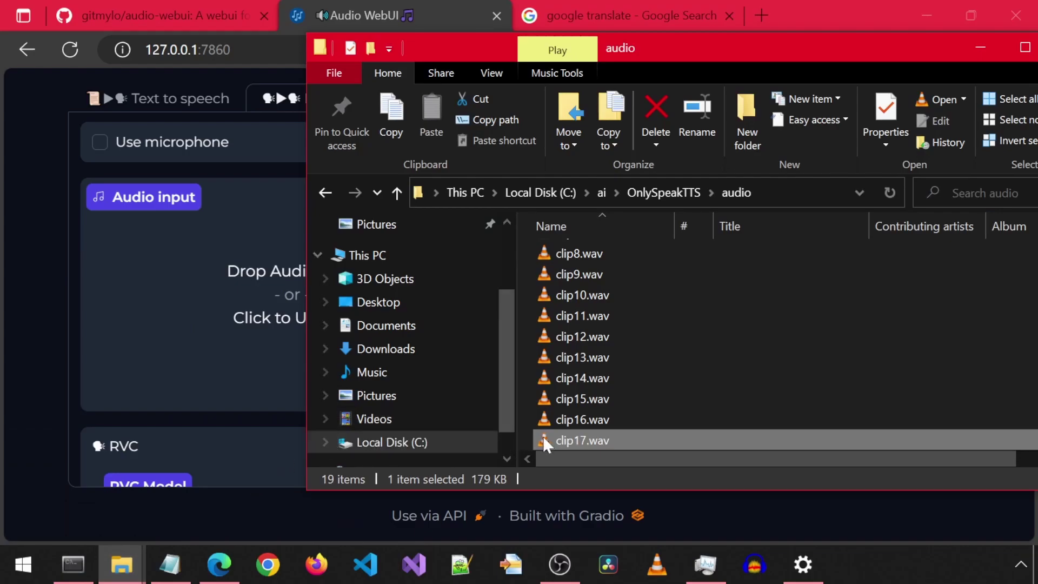
{"action": "left_click_drag", "start_coordinate": [542, 440], "coordinate": [245, 351]}
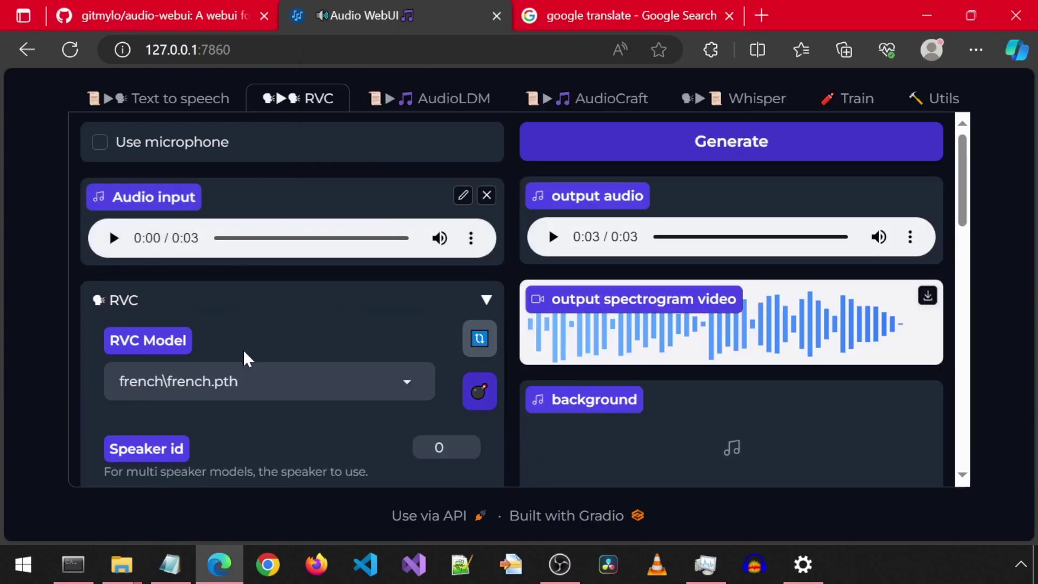
{"action": "left_click", "coordinate": [620, 141]}
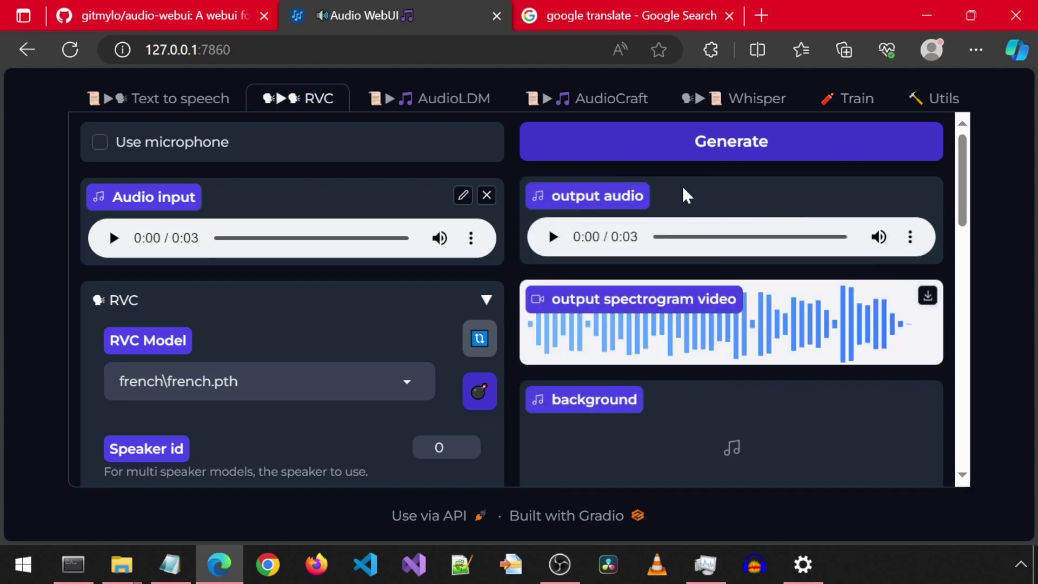
{"action": "left_click", "coordinate": [553, 238]}
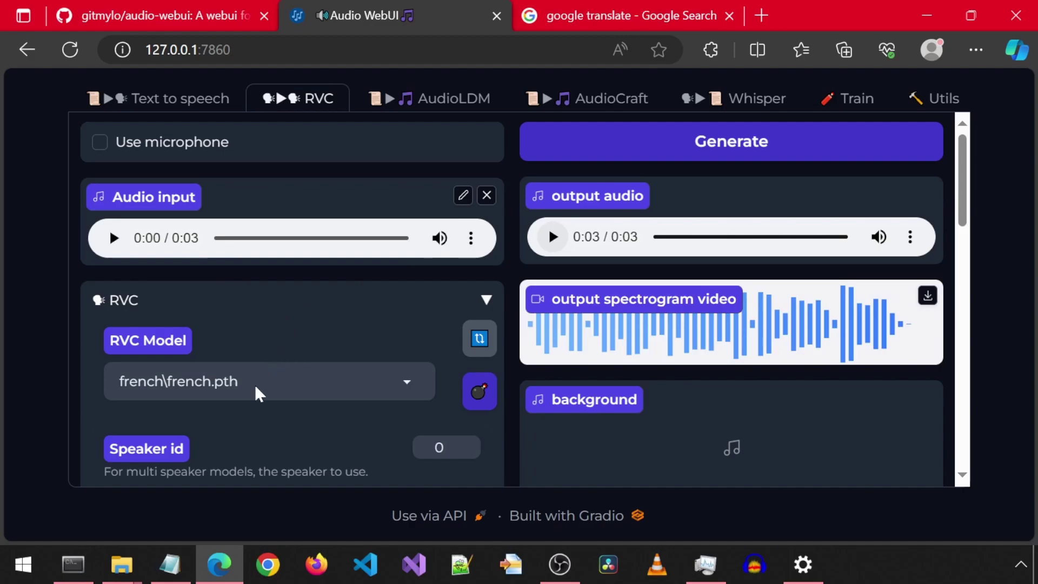
Browse from the audio folder to tortoise-WebUI's examples\prompting folder
{"action": "left_click", "coordinate": [122, 574]}
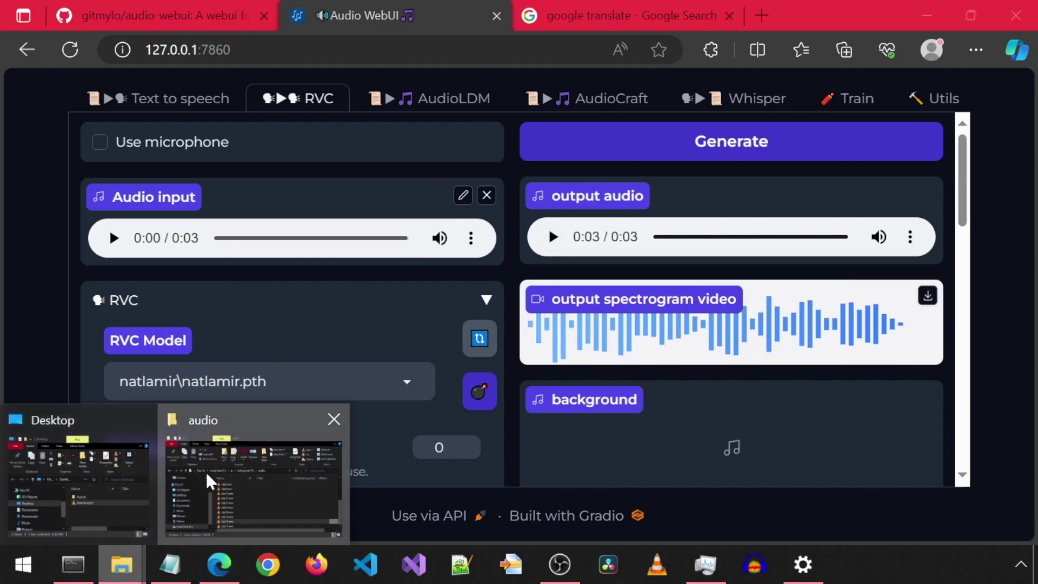
{"action": "left_click", "coordinate": [209, 486]}
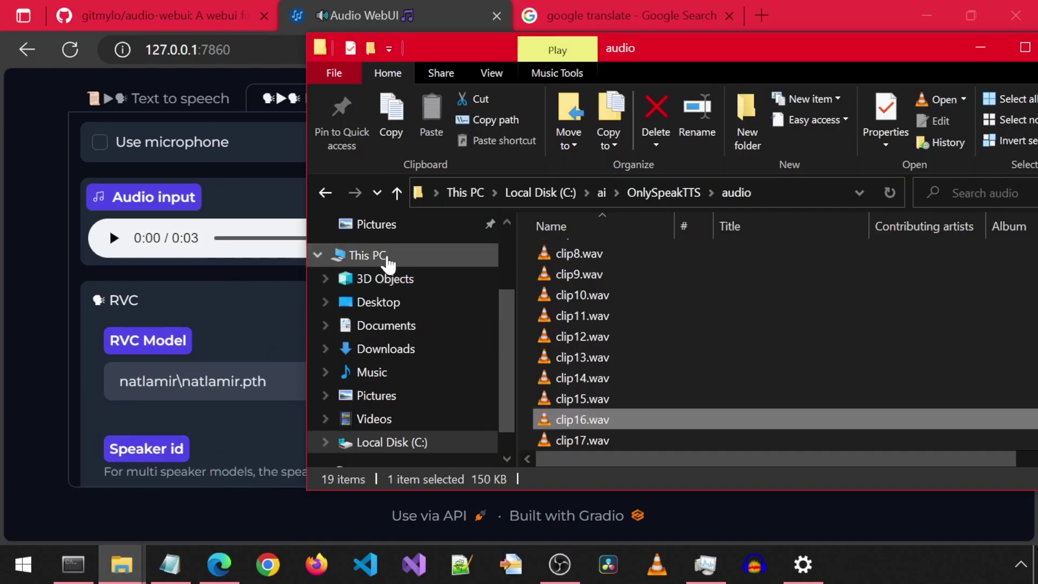
{"action": "left_click", "coordinate": [600, 193]}
{"action": "double_click", "coordinate": [568, 402]}
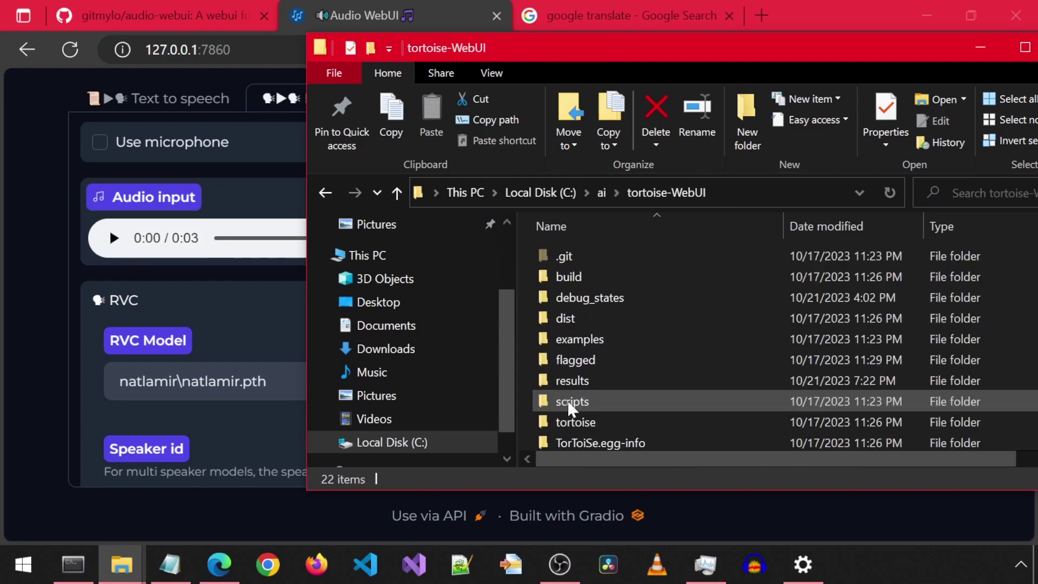
{"action": "scroll", "coordinate": [593, 380], "scroll_direction": "down", "scroll_amount": 1}
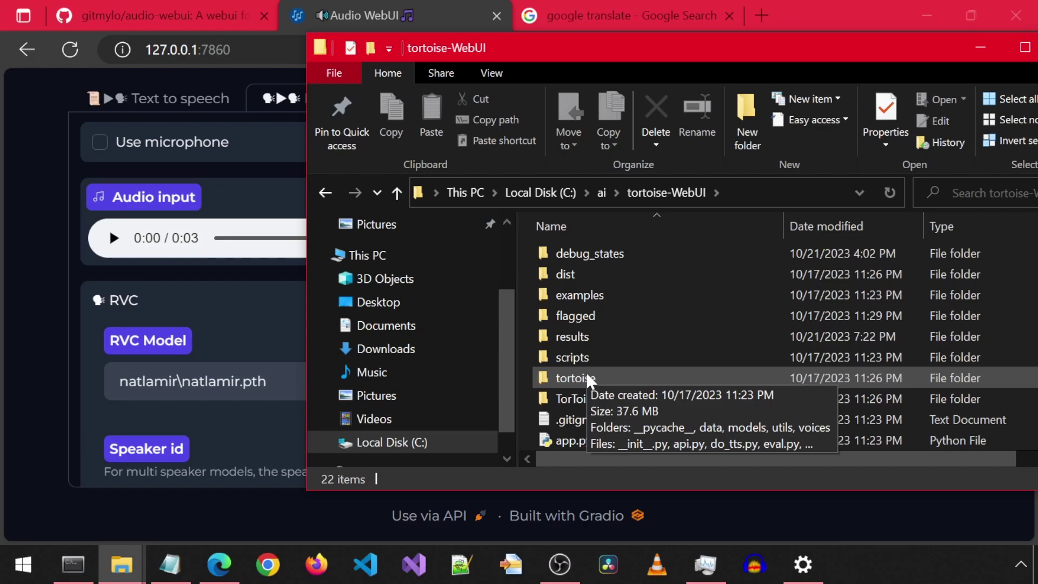
{"action": "double_click", "coordinate": [585, 294]}
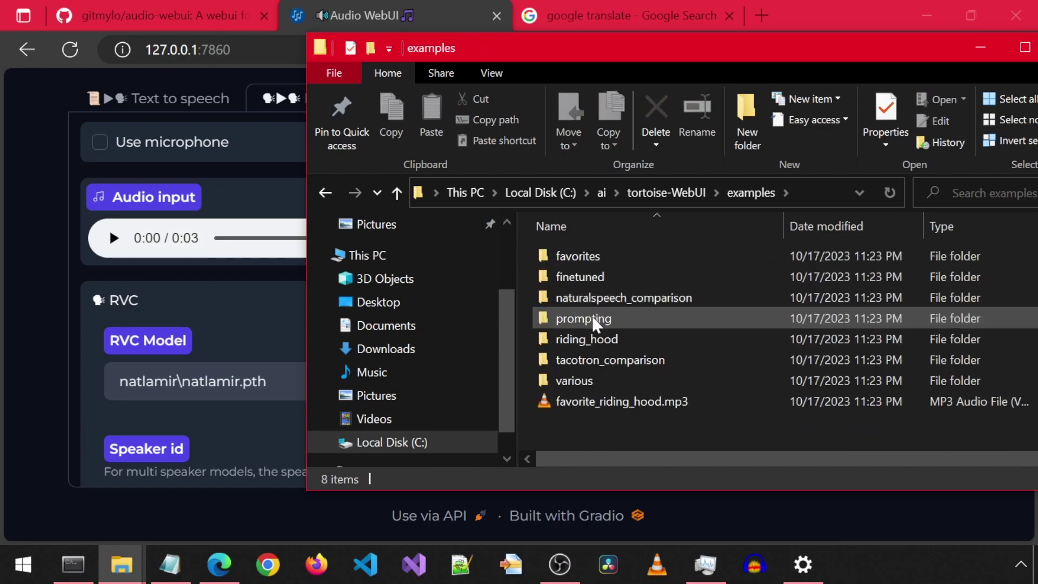
{"action": "double_click", "coordinate": [586, 320]}
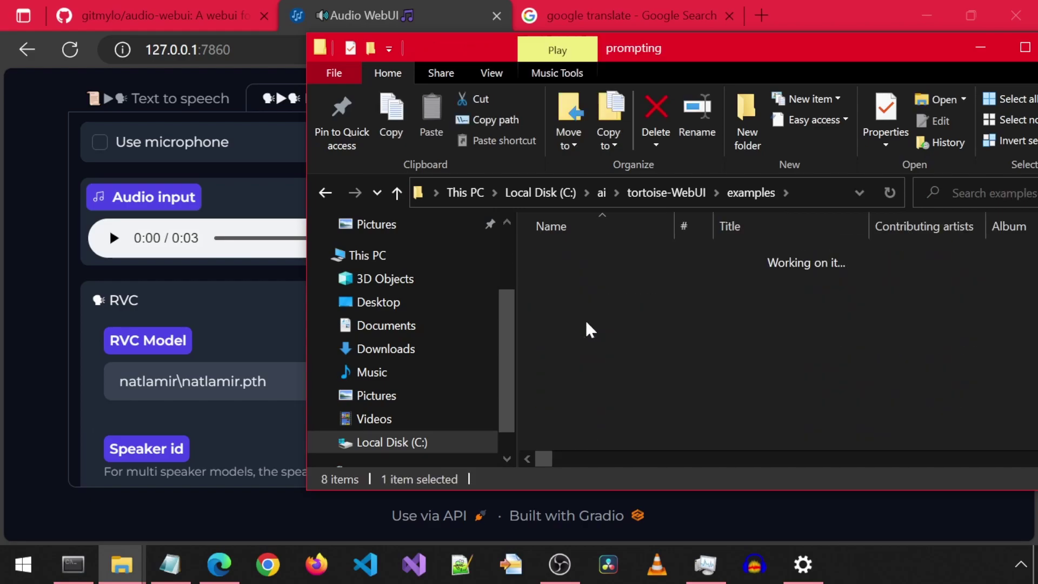
{"action": "left_click", "coordinate": [575, 299]}
Preview atkins_omicron.mp3 from the favorites folder, then return to the Audio WebUI page
{"action": "left_click", "coordinate": [336, 189]}
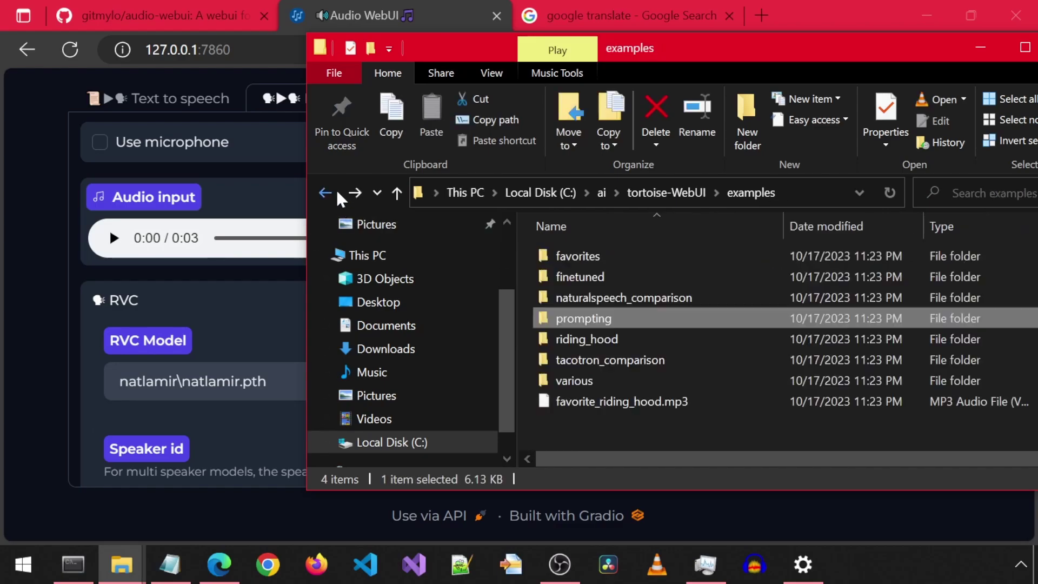
{"action": "double_click", "coordinate": [593, 257]}
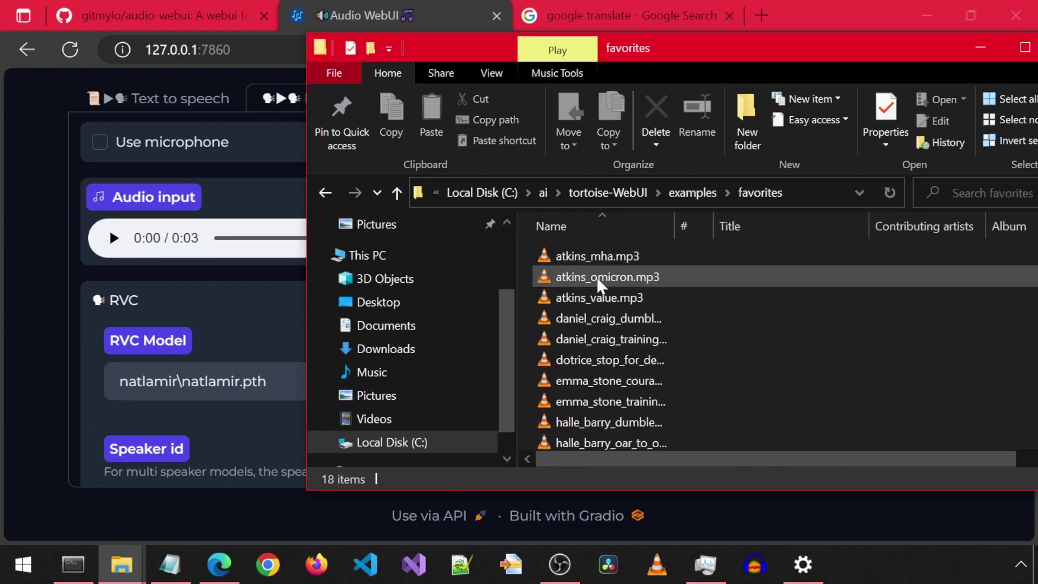
{"action": "double_click", "coordinate": [595, 275]}
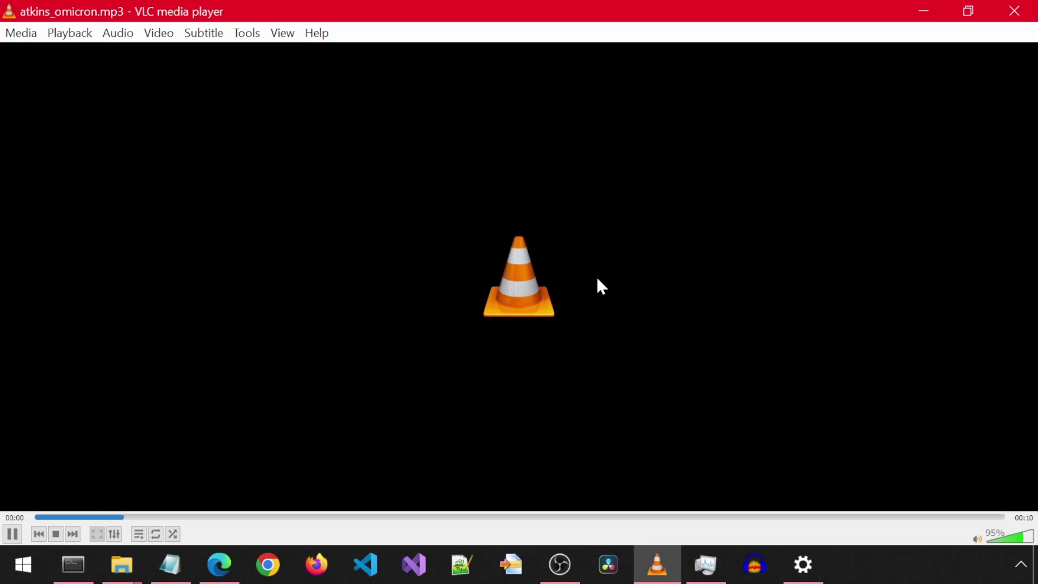
{"action": "left_click", "coordinate": [1015, 12]}
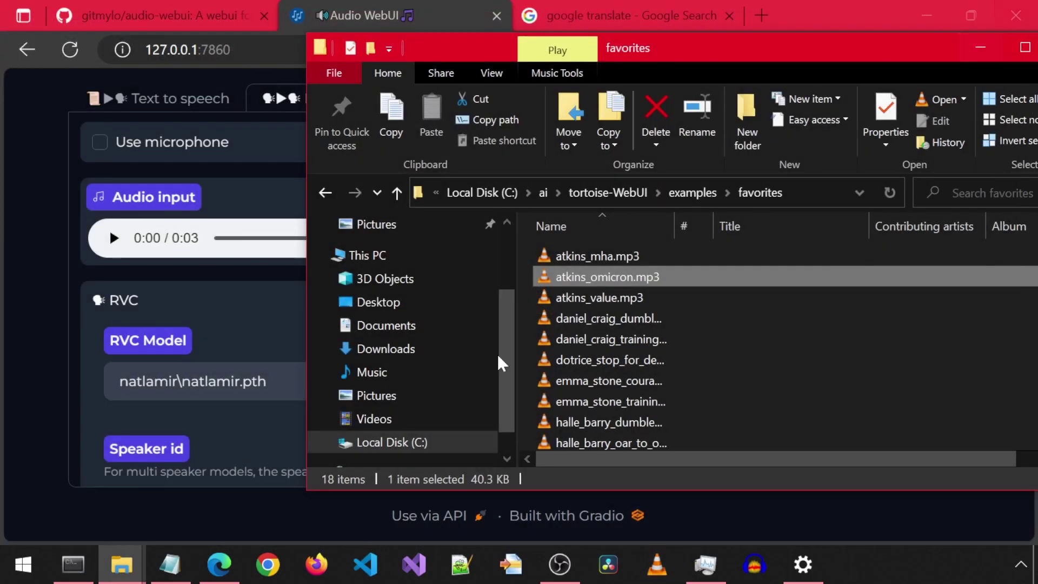
{"action": "left_click", "coordinate": [54, 301]}
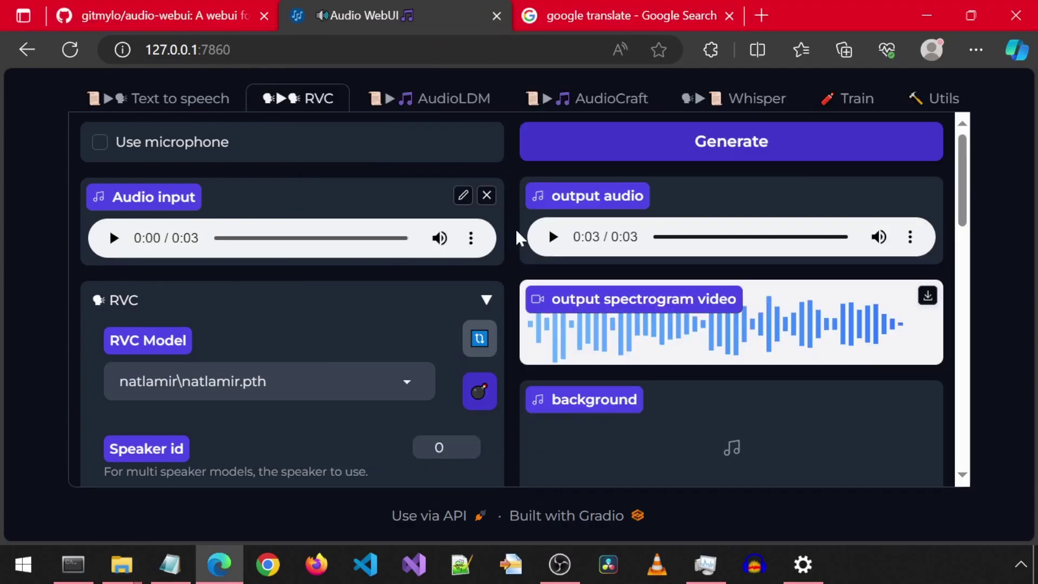
Replace the input with atkins_omicron.mp3, convert it with natlamir, and play the 0:10 output
{"action": "left_click", "coordinate": [486, 195]}
{"action": "mouse_move", "coordinate": [123, 572]}
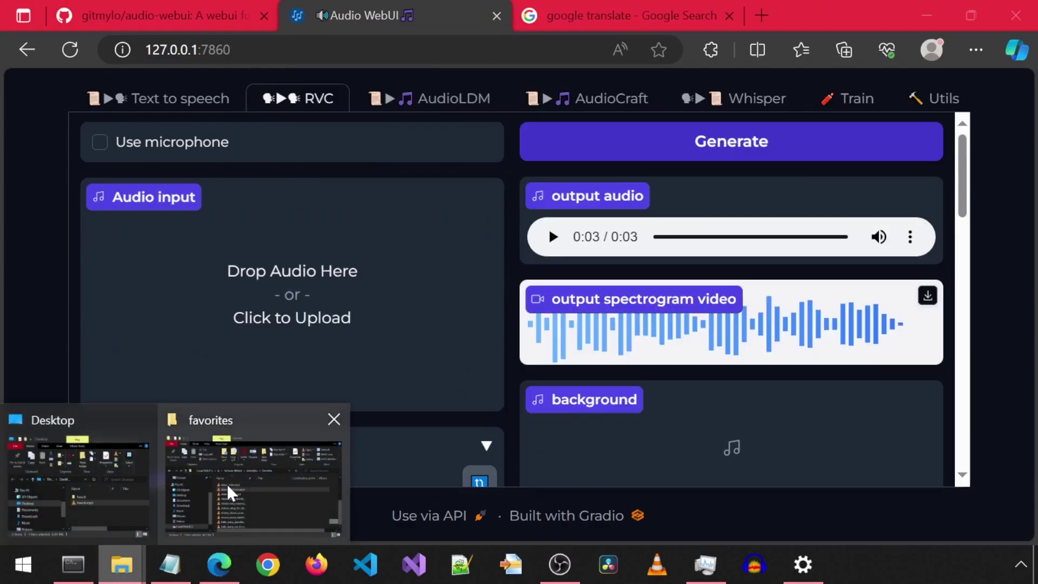
{"action": "left_click", "coordinate": [278, 478]}
{"action": "left_click_drag", "start_coordinate": [593, 280], "coordinate": [203, 306]}
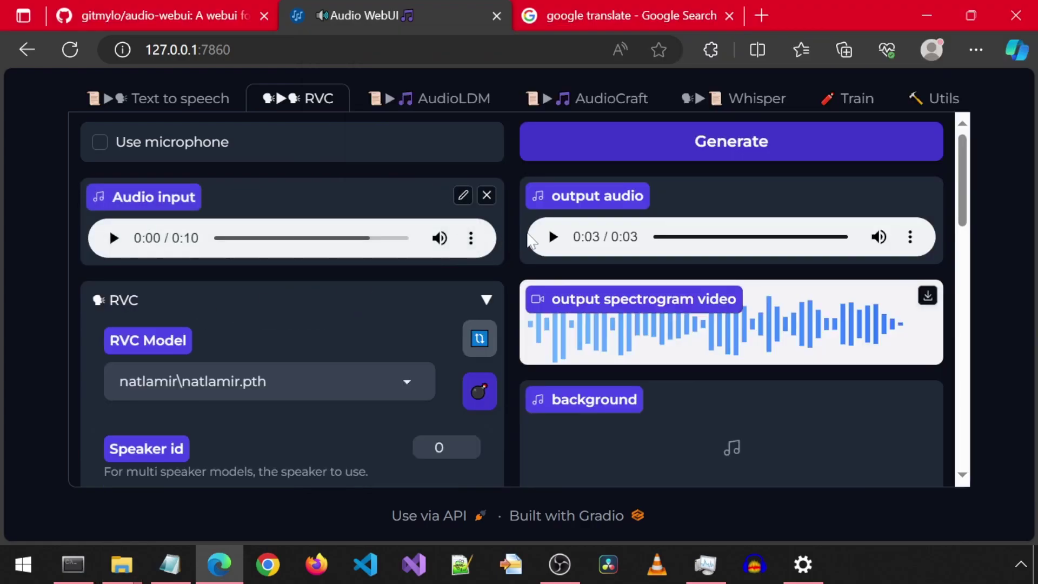
{"action": "left_click", "coordinate": [766, 147]}
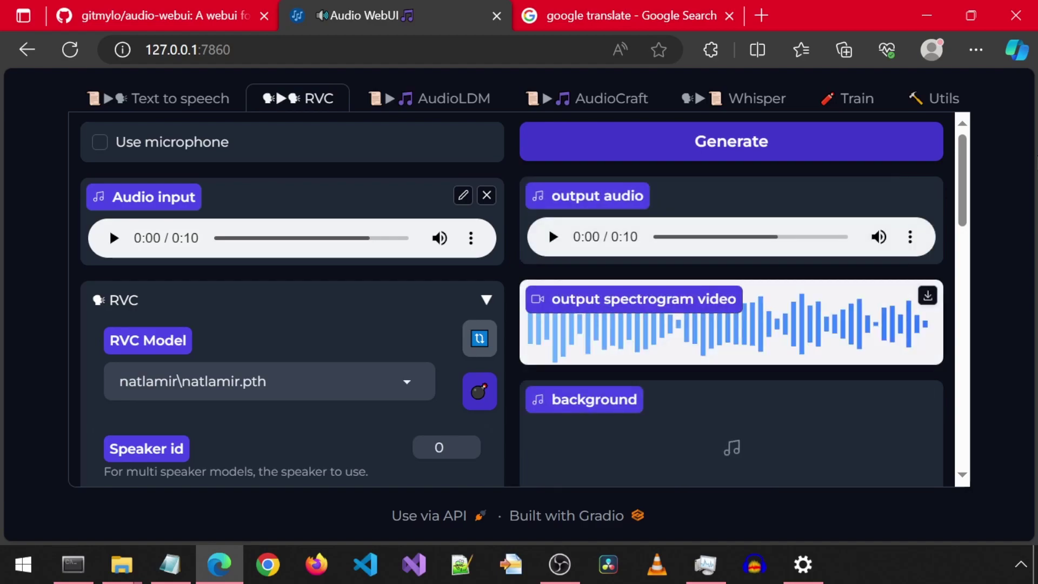
{"action": "left_click", "coordinate": [552, 237]}
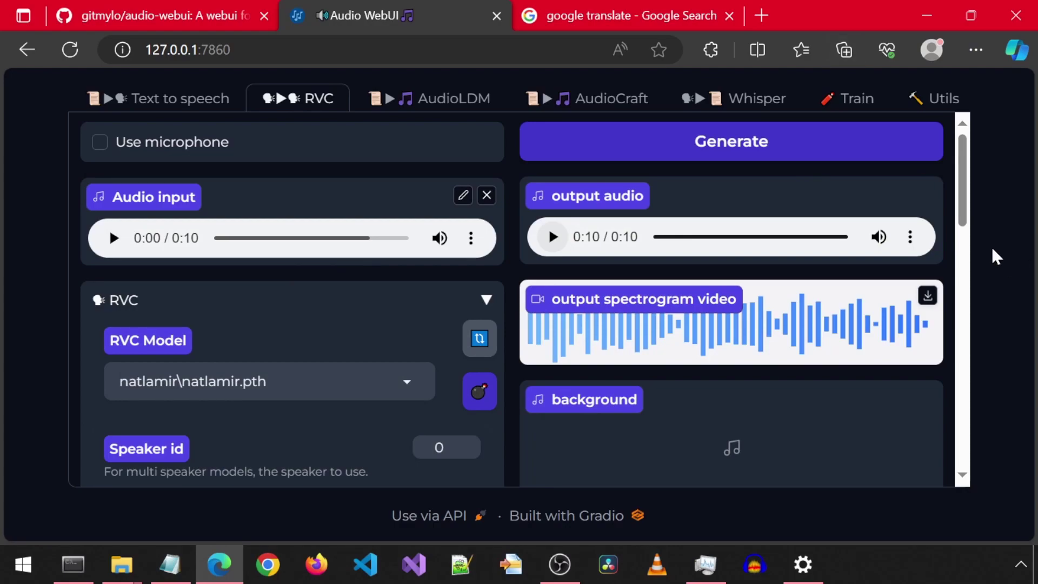
Create a french2 RVC training workspace with version v2 40k on the Train tab
{"action": "left_click", "coordinate": [846, 100]}
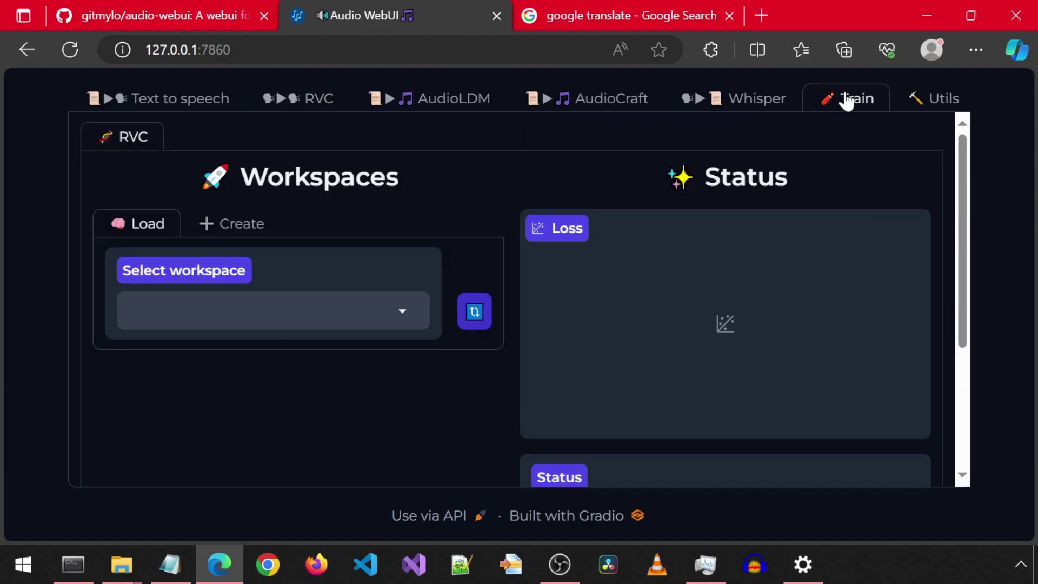
{"action": "left_click", "coordinate": [252, 227]}
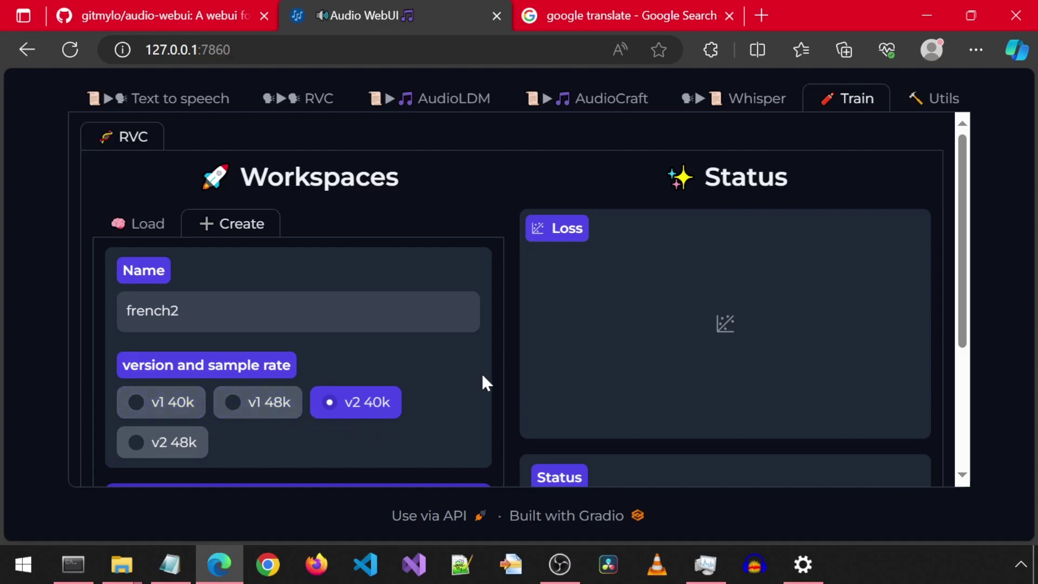
{"action": "scroll", "coordinate": [489, 375], "scroll_direction": "down", "scroll_amount": 2}
{"action": "left_click", "coordinate": [387, 397]}
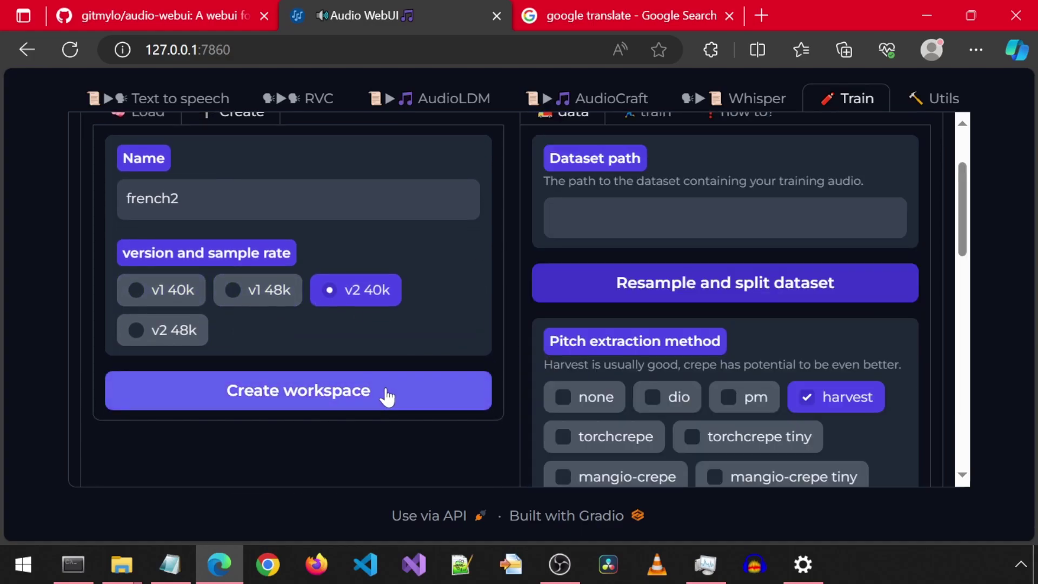
{"action": "scroll", "coordinate": [478, 335], "scroll_direction": "up", "scroll_amount": 2}
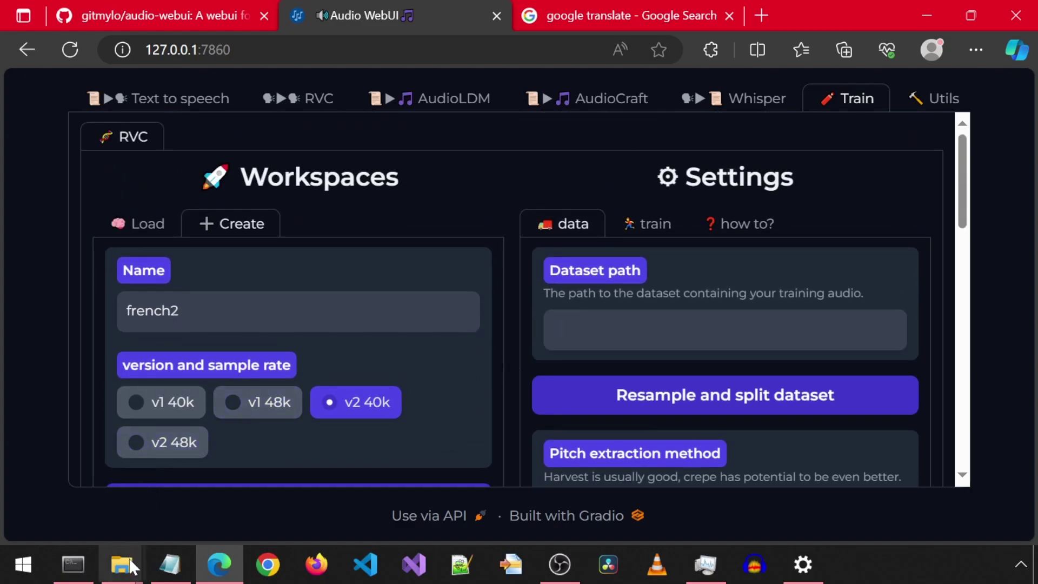
Open the Desktop french folder and play 13.wav in VLC to check the recording
{"action": "mouse_move", "coordinate": [116, 562]}
{"action": "left_click", "coordinate": [98, 497]}
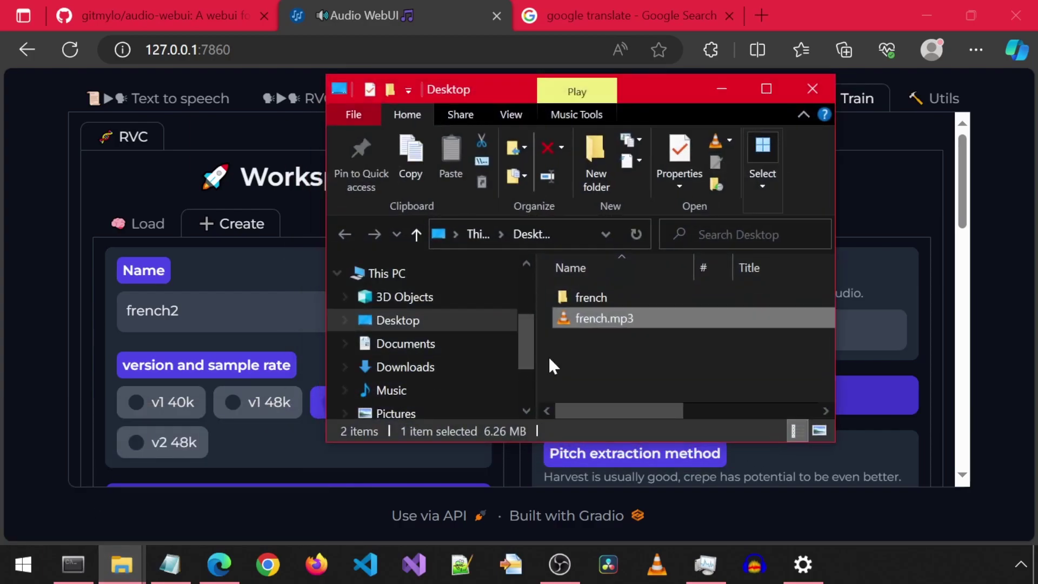
{"action": "double_click", "coordinate": [563, 296]}
{"action": "scroll", "coordinate": [616, 341], "scroll_direction": "down", "scroll_amount": 4}
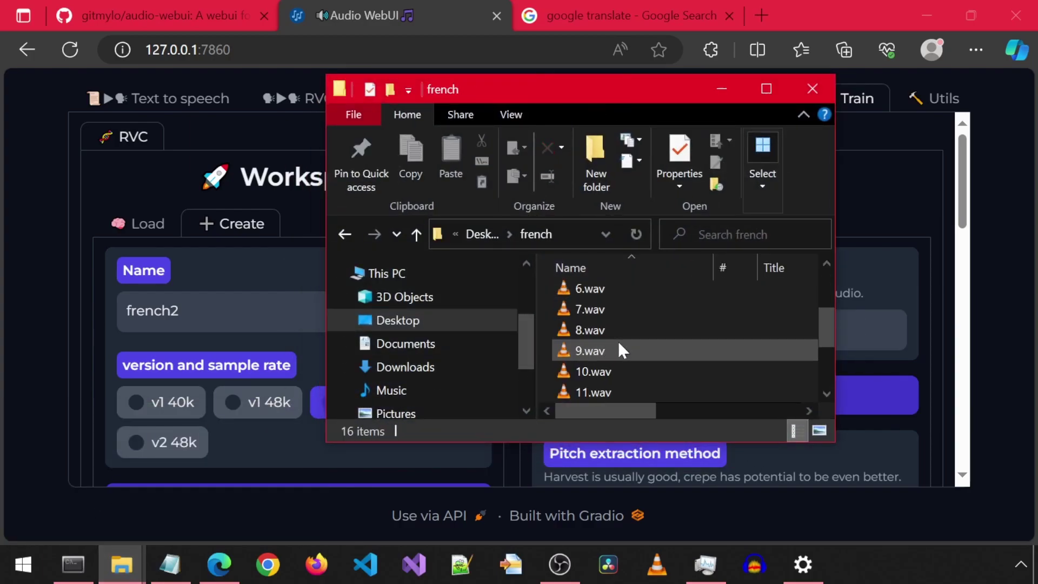
{"action": "double_click", "coordinate": [587, 331]}
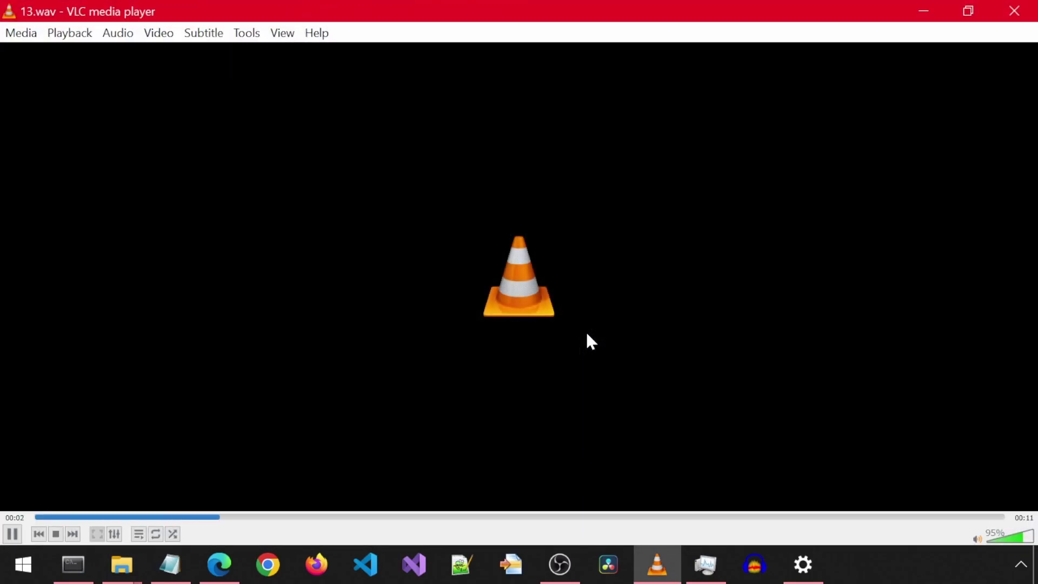
{"action": "left_click", "coordinate": [1013, 11]}
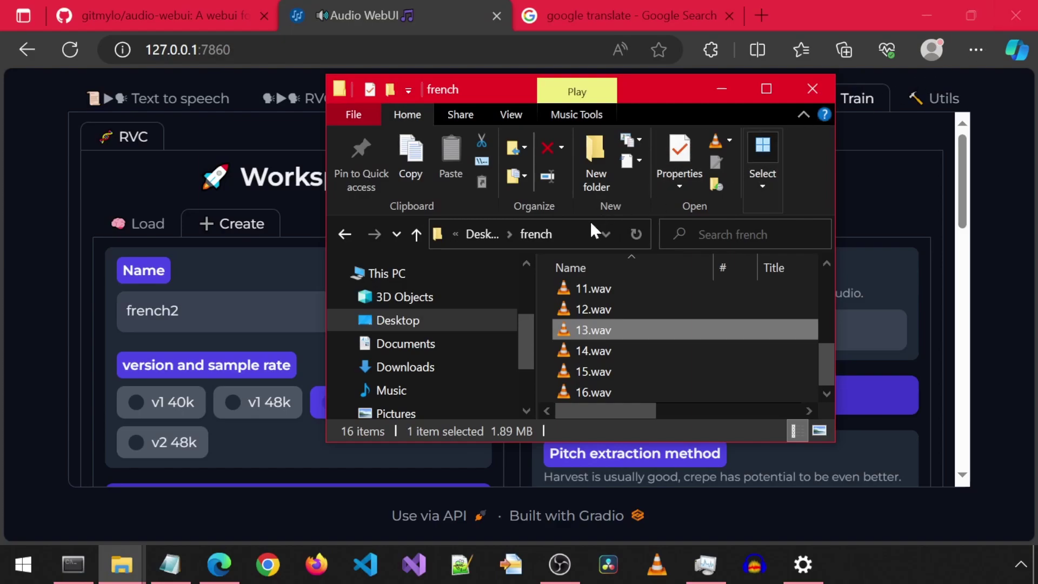
Copy the french folder's full path from the Explorer address bar
{"action": "left_click", "coordinate": [567, 235]}
{"action": "right_click", "coordinate": [553, 235]}
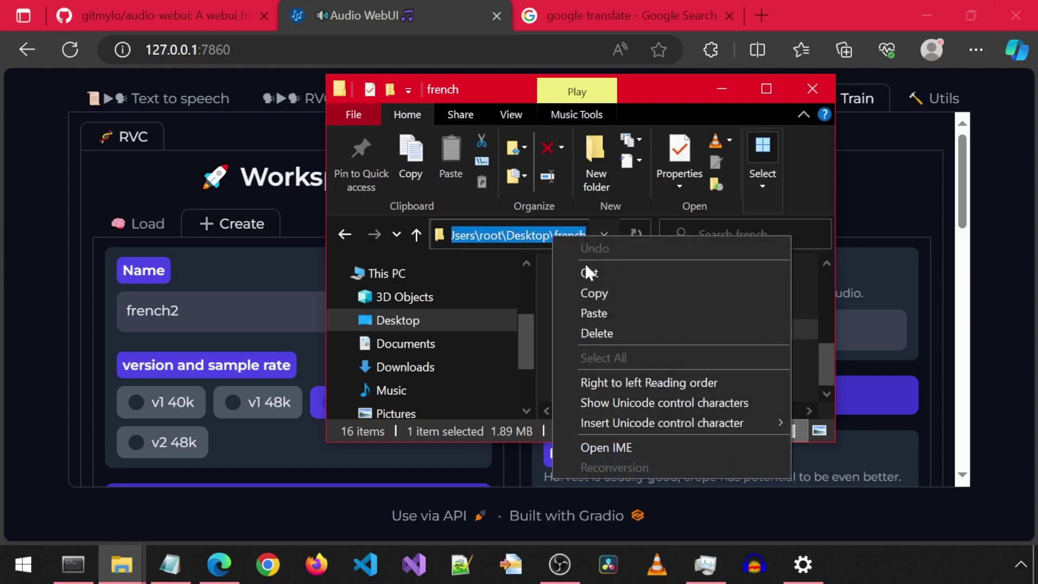
{"action": "left_click", "coordinate": [595, 292]}
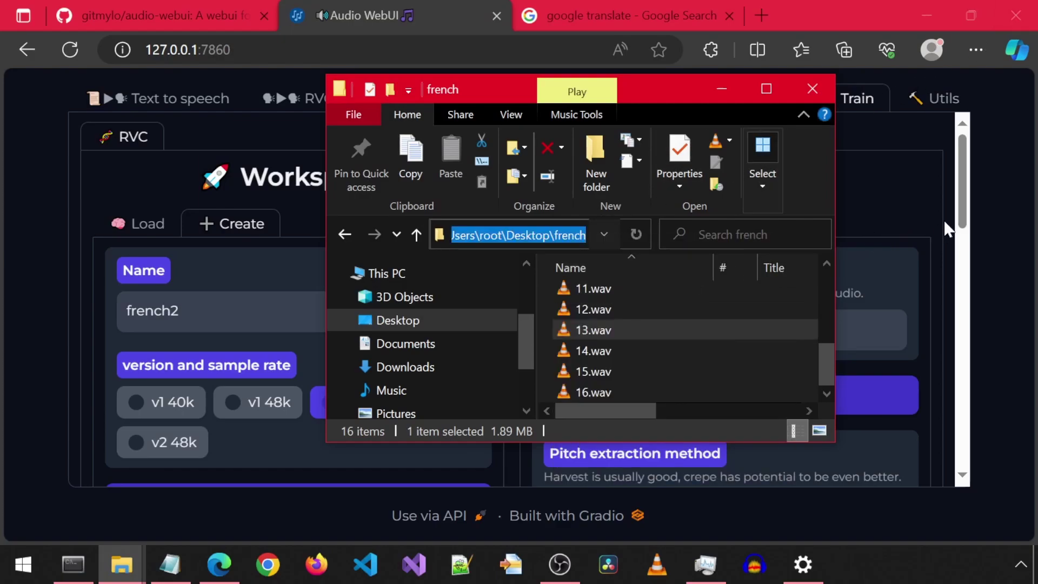
{"action": "left_click", "coordinate": [870, 329]}
Paste the french folder path into Dataset path, then resample and split all 16 wav files
{"action": "right_click", "coordinate": [755, 320]}
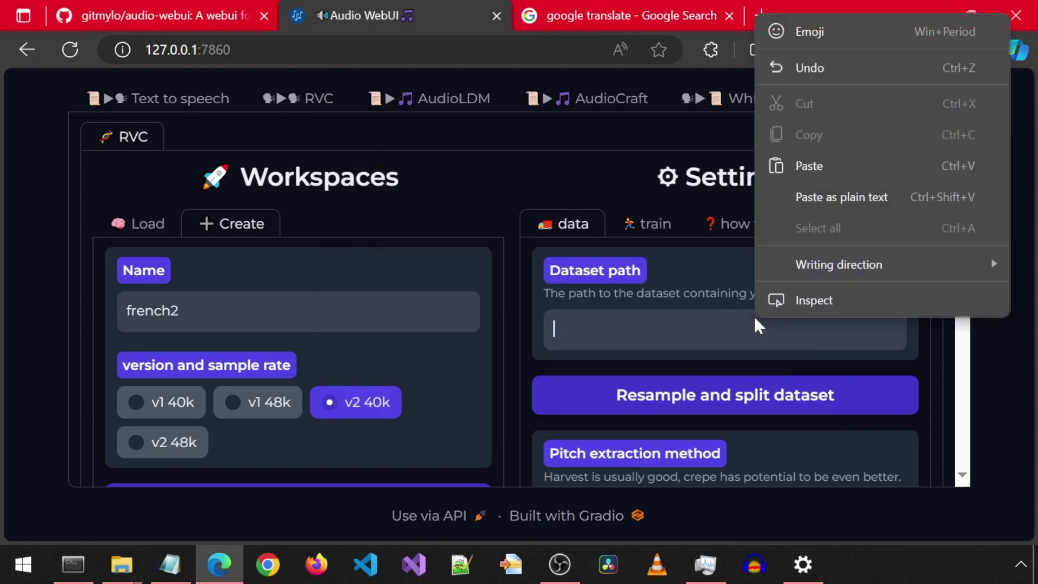
{"action": "left_click", "coordinate": [816, 169]}
{"action": "scroll", "coordinate": [897, 292], "scroll_direction": "down", "scroll_amount": 1}
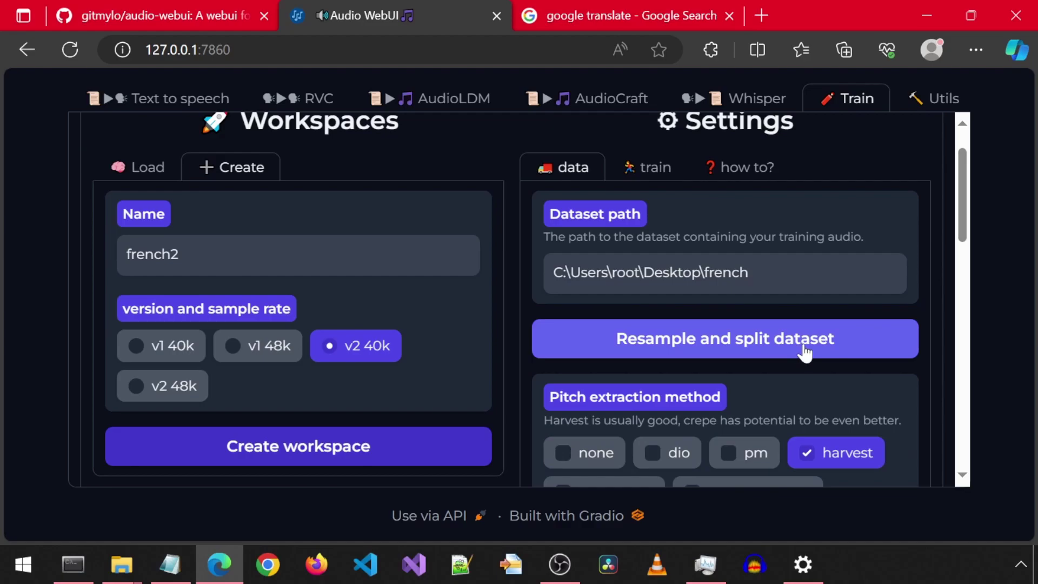
{"action": "scroll", "coordinate": [932, 343], "scroll_direction": "down", "scroll_amount": 2}
{"action": "scroll", "coordinate": [935, 338], "scroll_direction": "down", "scroll_amount": 10}
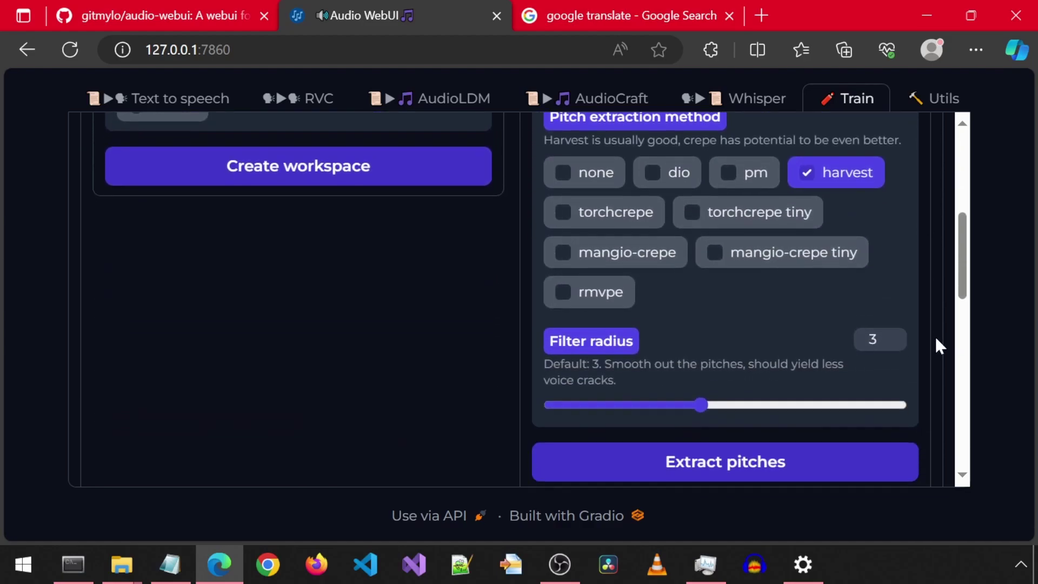
{"action": "scroll", "coordinate": [934, 342], "scroll_direction": "down", "scroll_amount": 6}
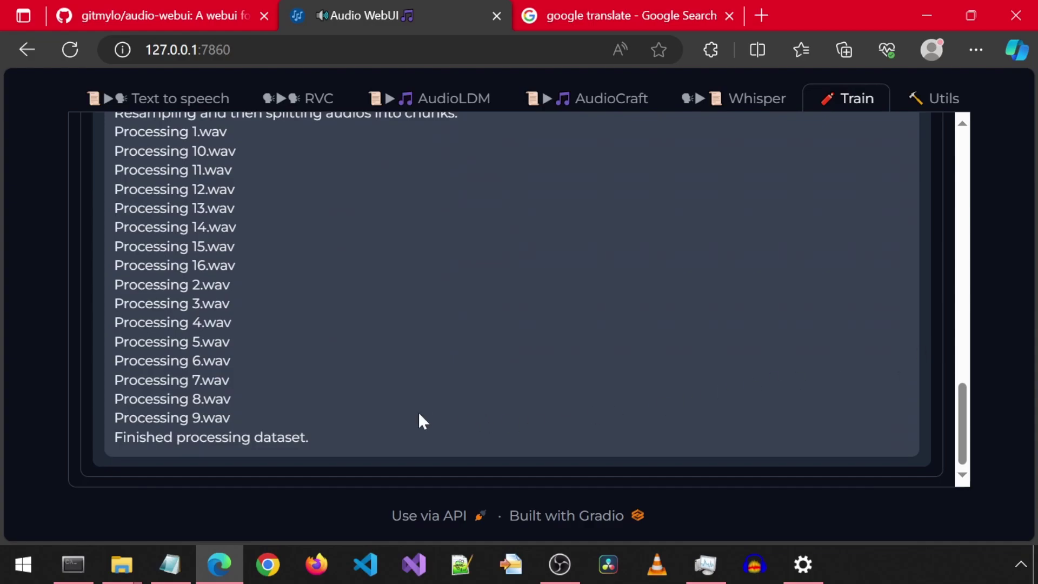
{"action": "left_click_drag", "start_coordinate": [968, 421], "coordinate": [961, 190]}
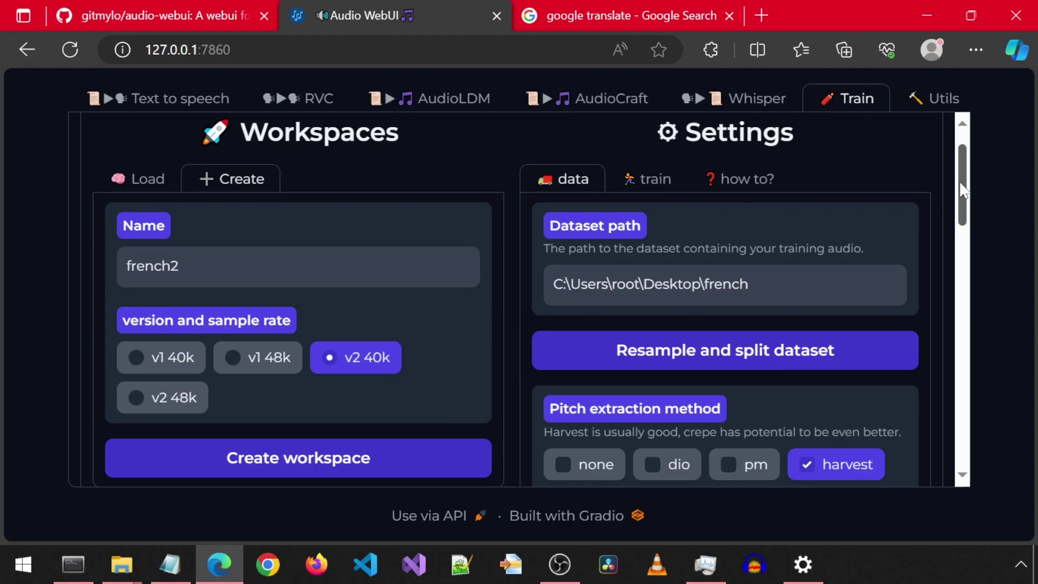
{"action": "scroll", "coordinate": [870, 324], "scroll_direction": "down", "scroll_amount": 2}
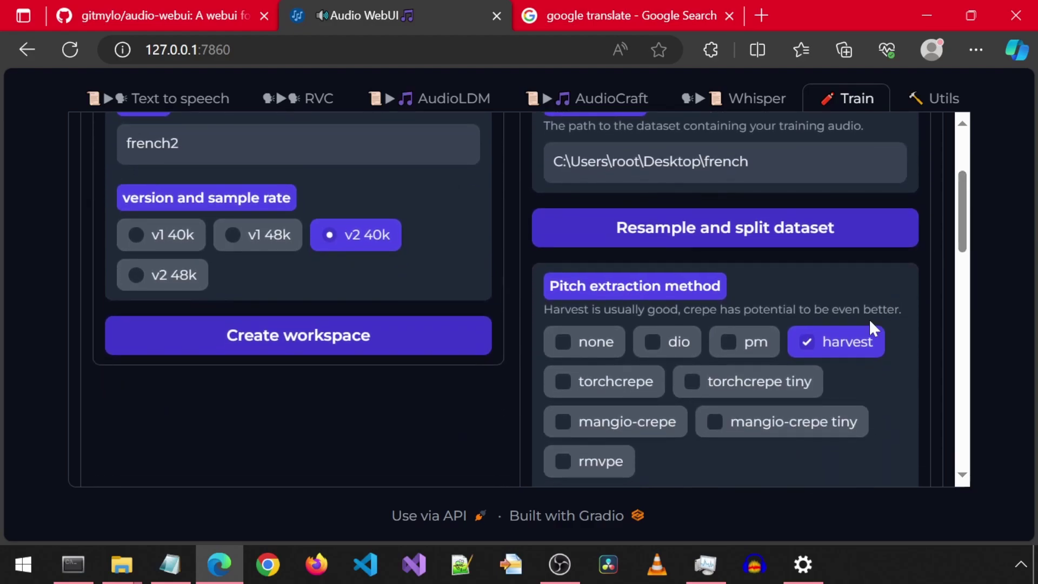
Extract the french2 pitches with torchcrepe and build the french2_added.index file
{"action": "left_click", "coordinate": [618, 383]}
{"action": "scroll", "coordinate": [910, 372], "scroll_direction": "down", "scroll_amount": 4}
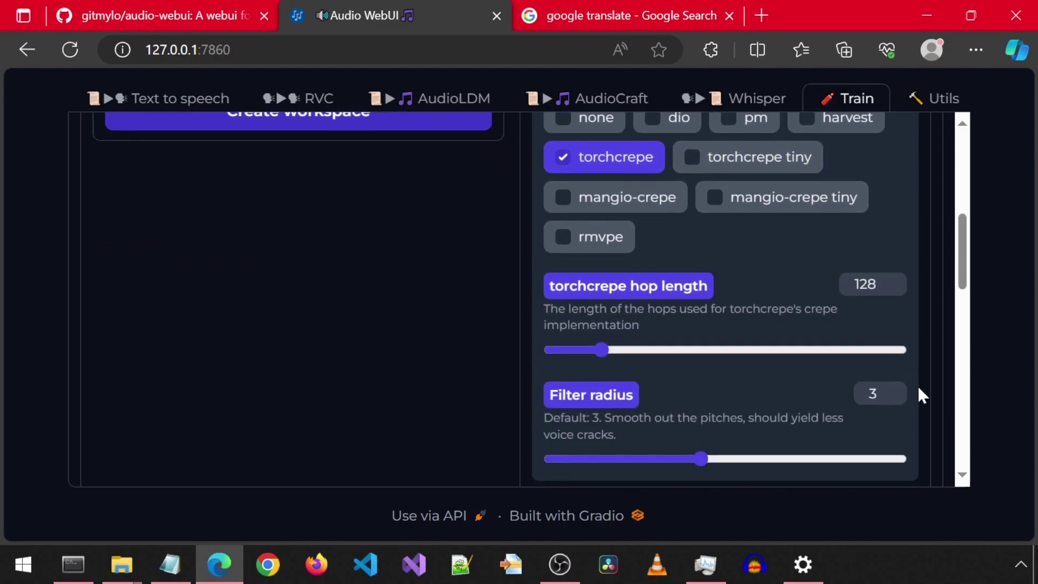
{"action": "scroll", "coordinate": [921, 396], "scroll_direction": "down", "scroll_amount": 4}
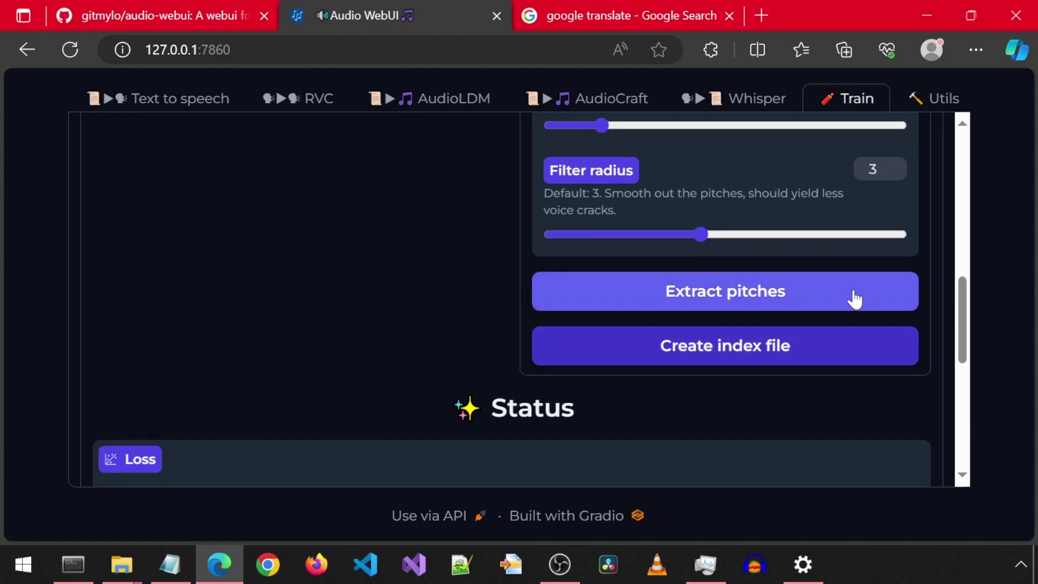
{"action": "left_click_drag", "start_coordinate": [963, 316], "coordinate": [953, 433]}
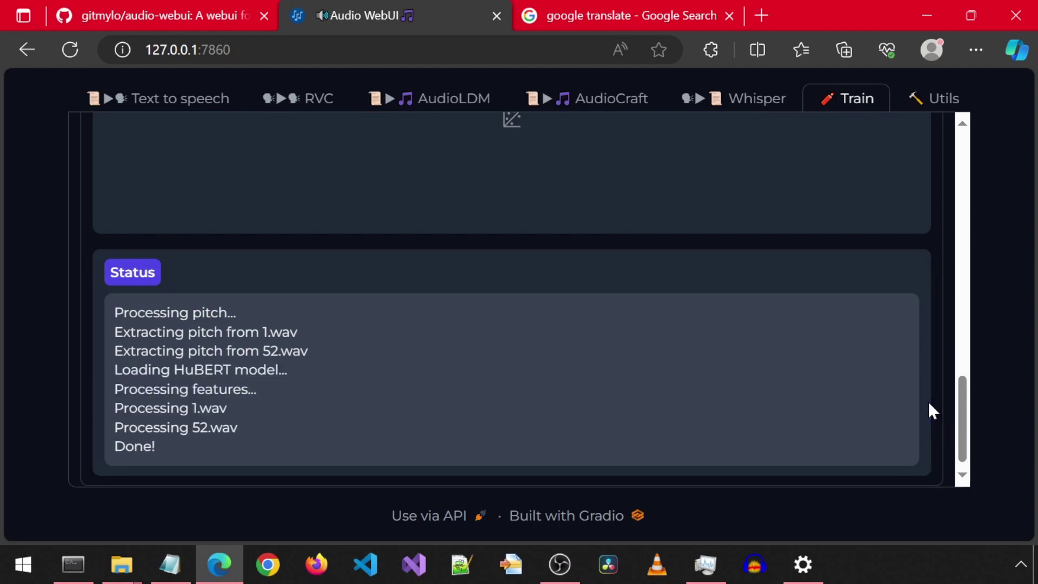
{"action": "left_click_drag", "start_coordinate": [962, 444], "coordinate": [999, 302]}
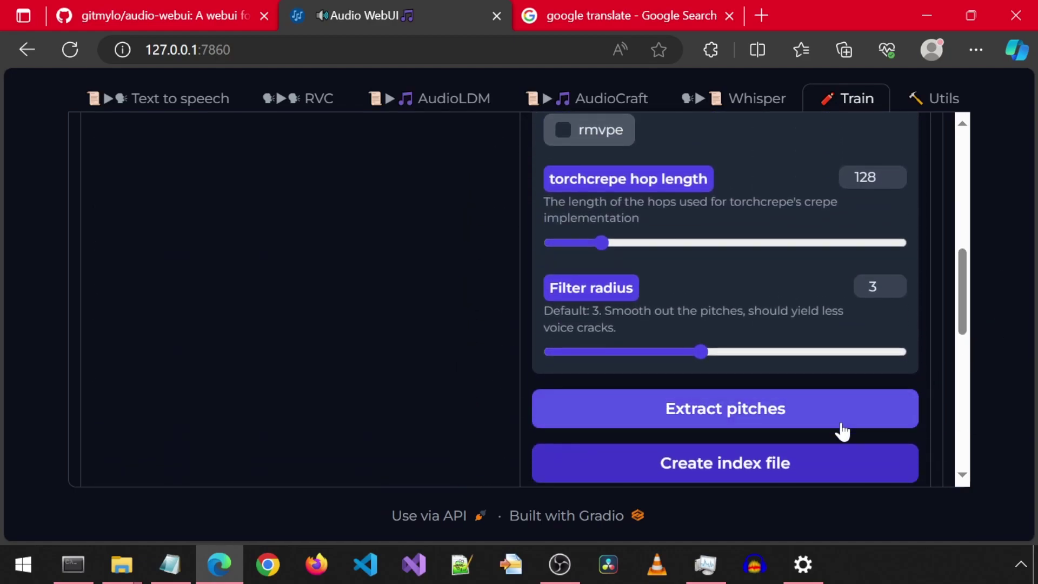
{"action": "left_click", "coordinate": [837, 457]}
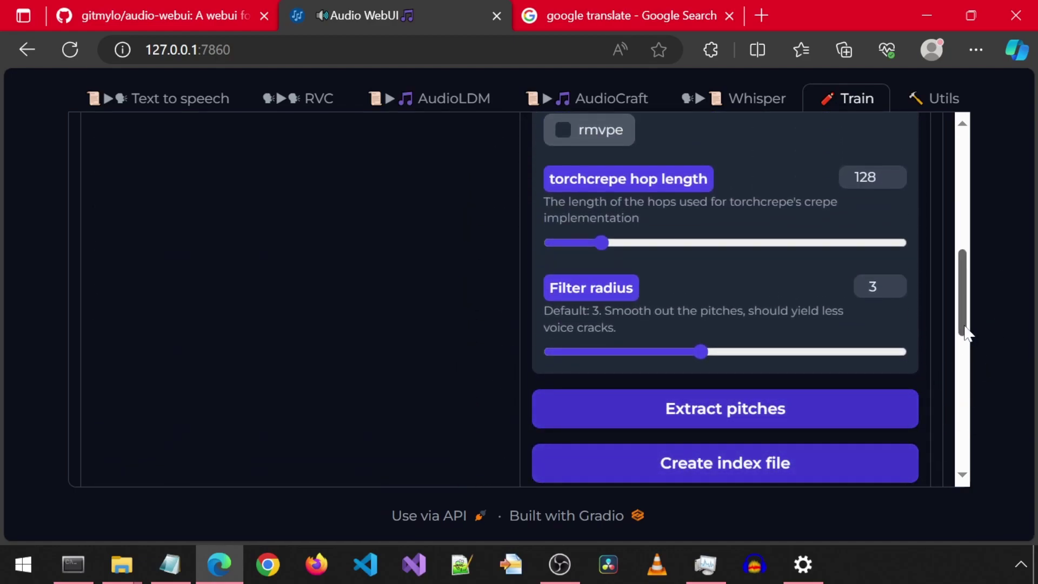
{"action": "left_click_drag", "start_coordinate": [966, 335], "coordinate": [979, 187]}
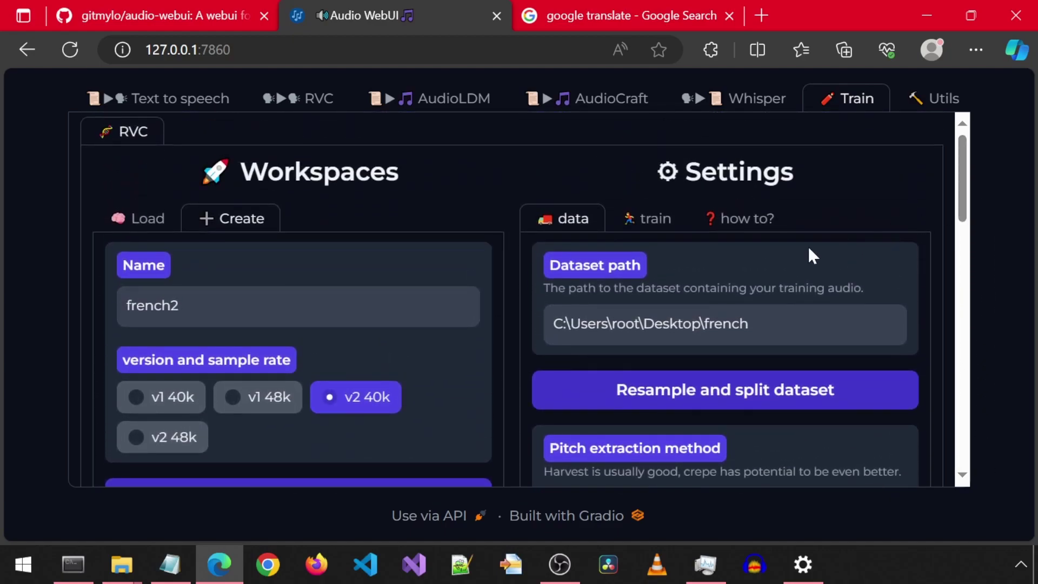
In the training settings, raise the batch size from 6 to 8
{"action": "left_click", "coordinate": [660, 227]}
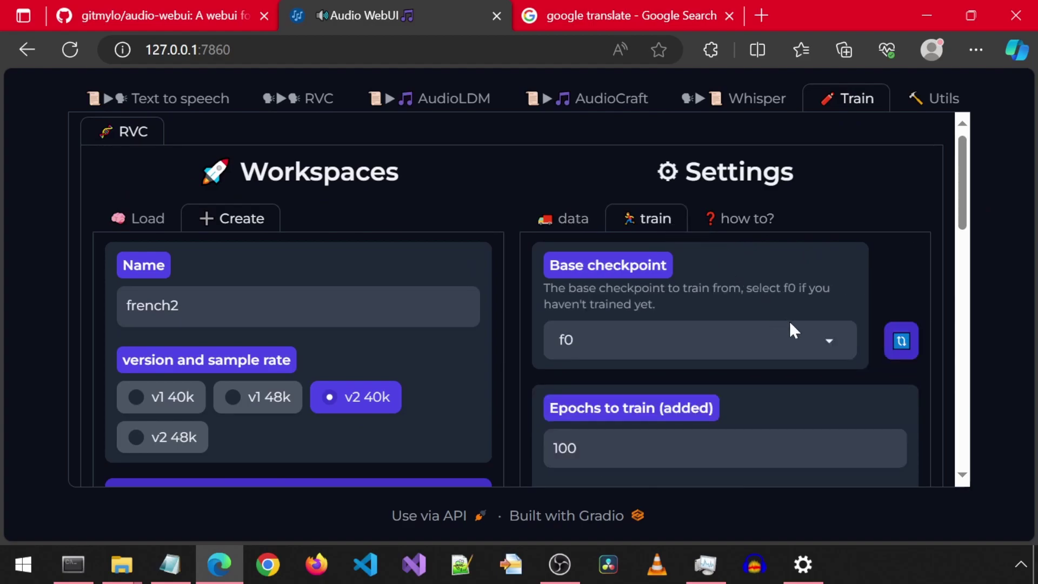
{"action": "scroll", "coordinate": [936, 261], "scroll_direction": "down", "scroll_amount": 3}
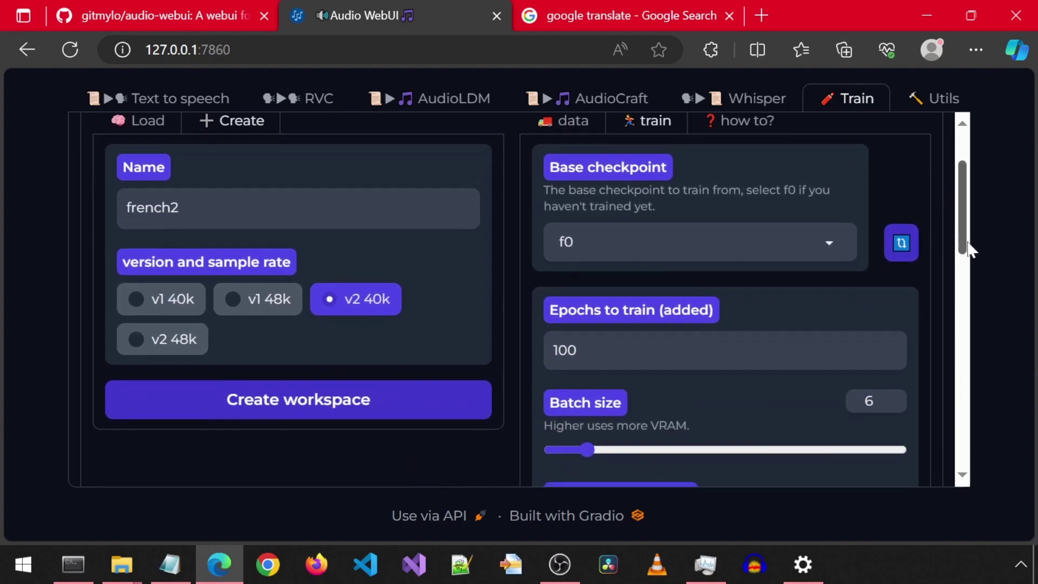
{"action": "scroll", "coordinate": [971, 264], "scroll_direction": "down", "scroll_amount": 1}
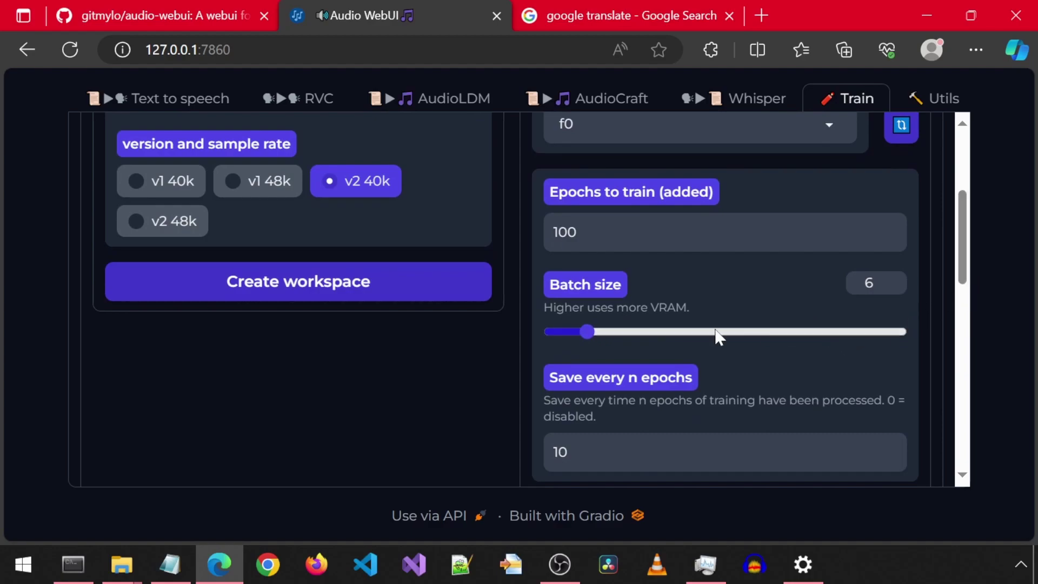
{"action": "left_click_drag", "start_coordinate": [592, 332], "coordinate": [605, 331]}
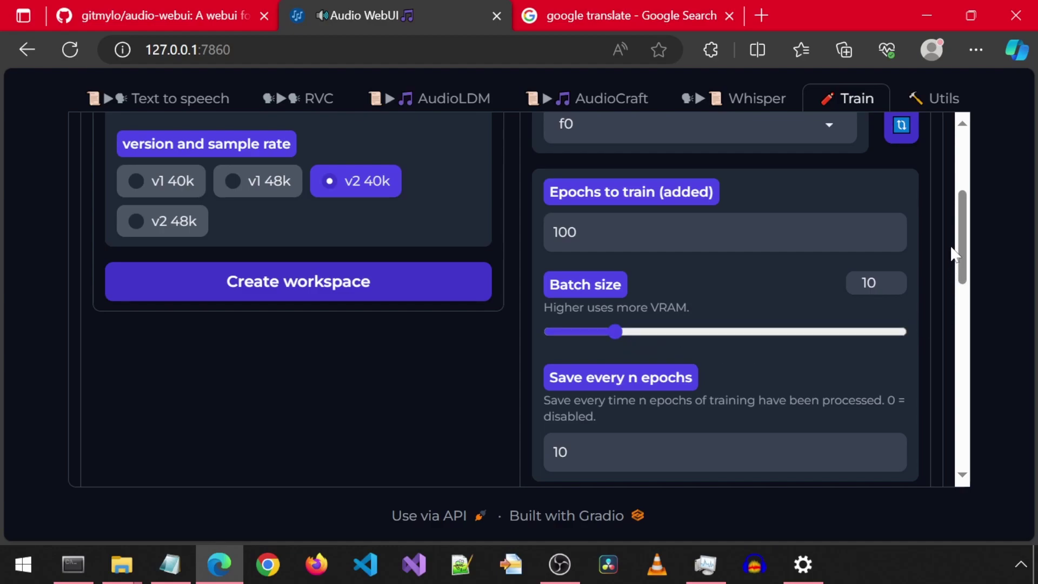
Train french2 until the status reports finished training at epoch 99
{"action": "left_click_drag", "start_coordinate": [966, 254], "coordinate": [969, 307]}
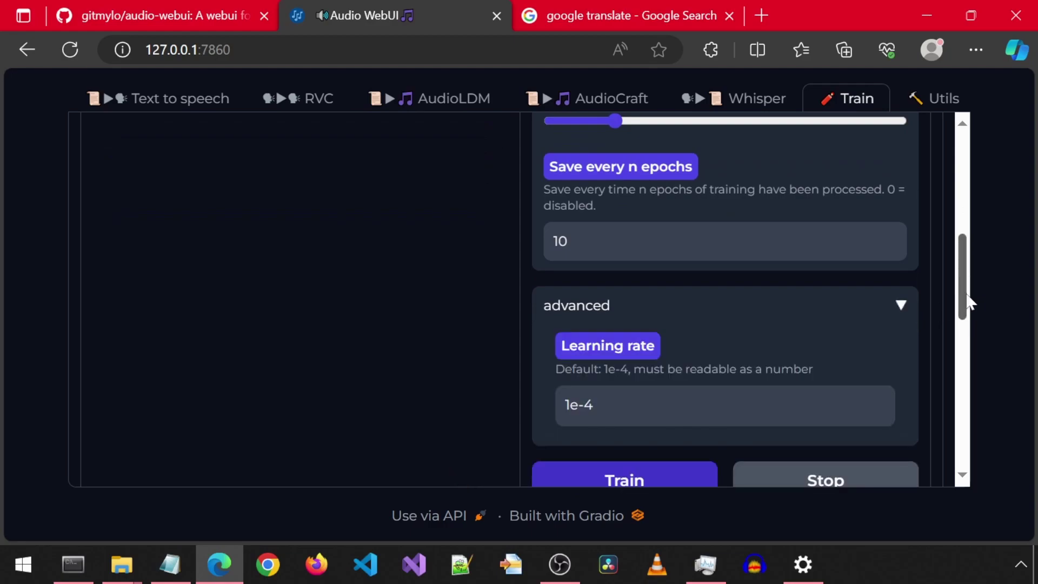
{"action": "left_click_drag", "start_coordinate": [962, 302], "coordinate": [945, 327]}
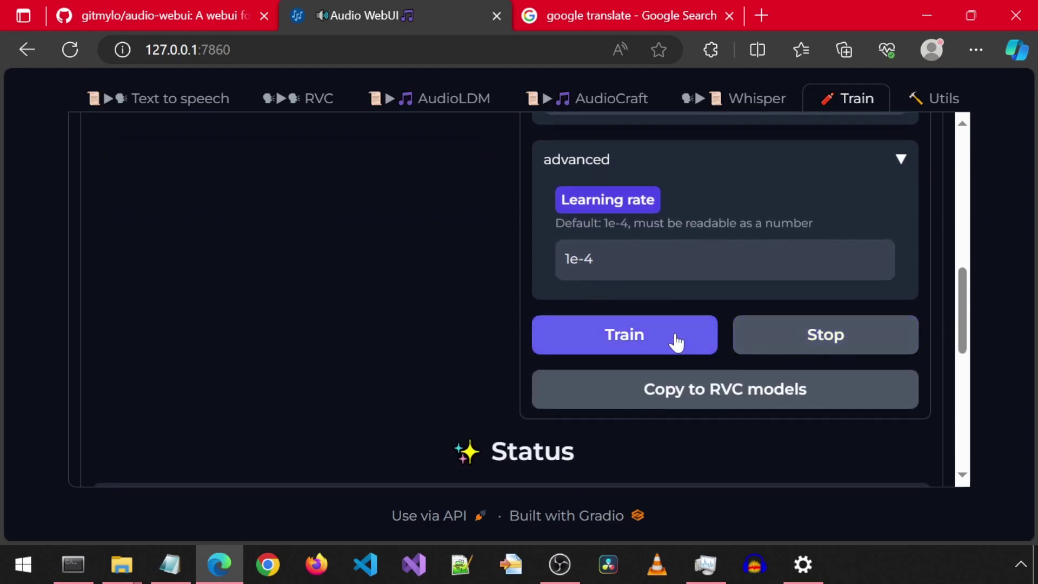
{"action": "left_click", "coordinate": [674, 340]}
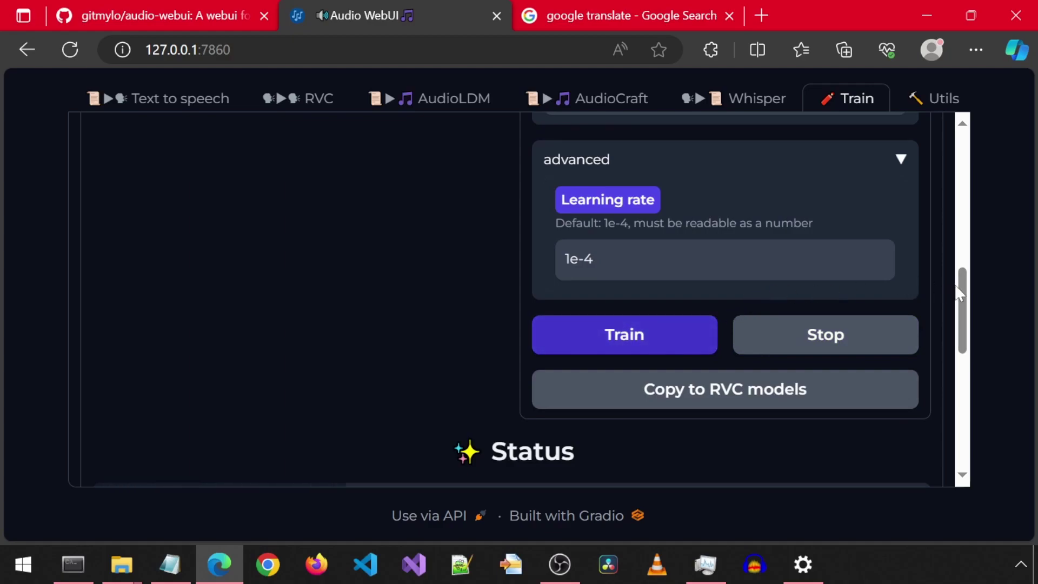
{"action": "left_click_drag", "start_coordinate": [964, 307], "coordinate": [965, 367]}
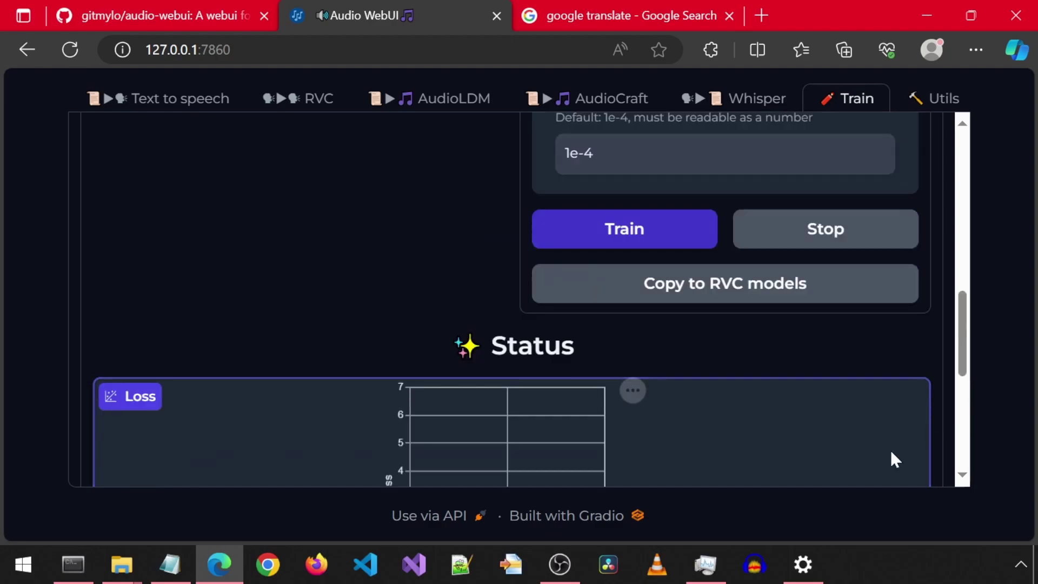
{"action": "left_click_drag", "start_coordinate": [968, 325], "coordinate": [968, 378]}
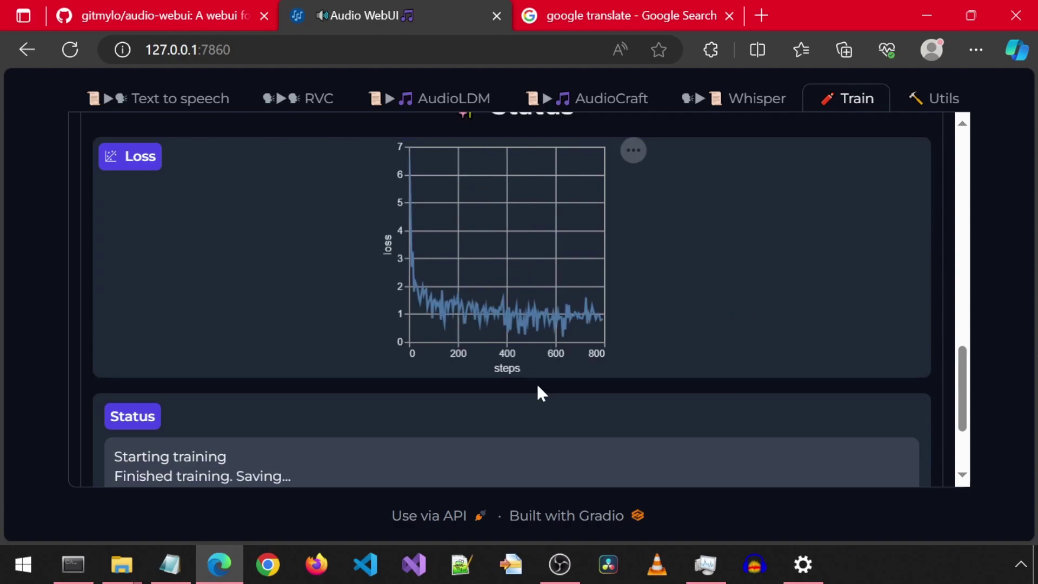
{"action": "scroll", "coordinate": [327, 462], "scroll_direction": "down", "scroll_amount": 2}
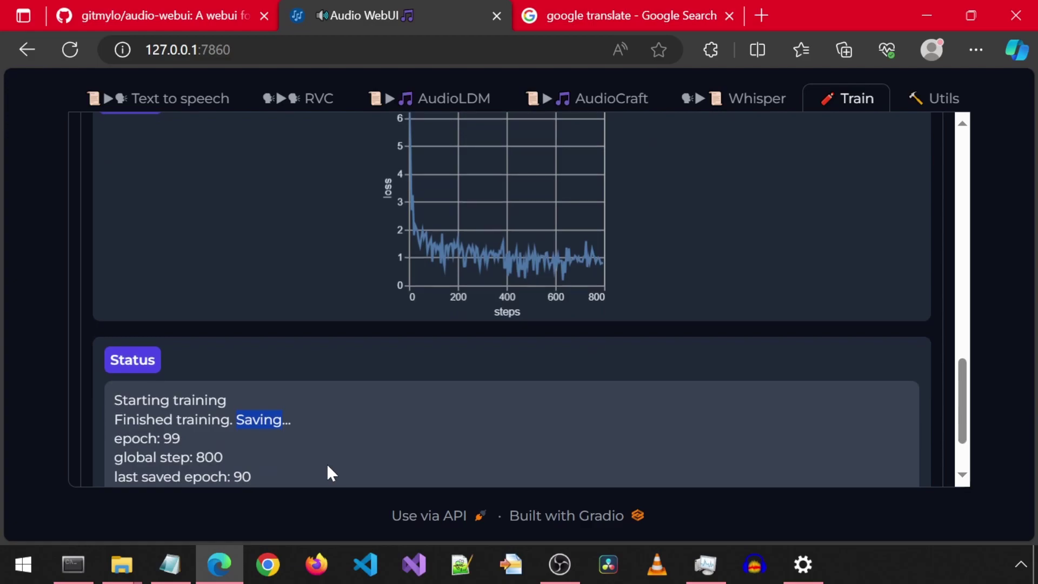
{"action": "scroll", "coordinate": [909, 392], "scroll_direction": "up", "scroll_amount": 5}
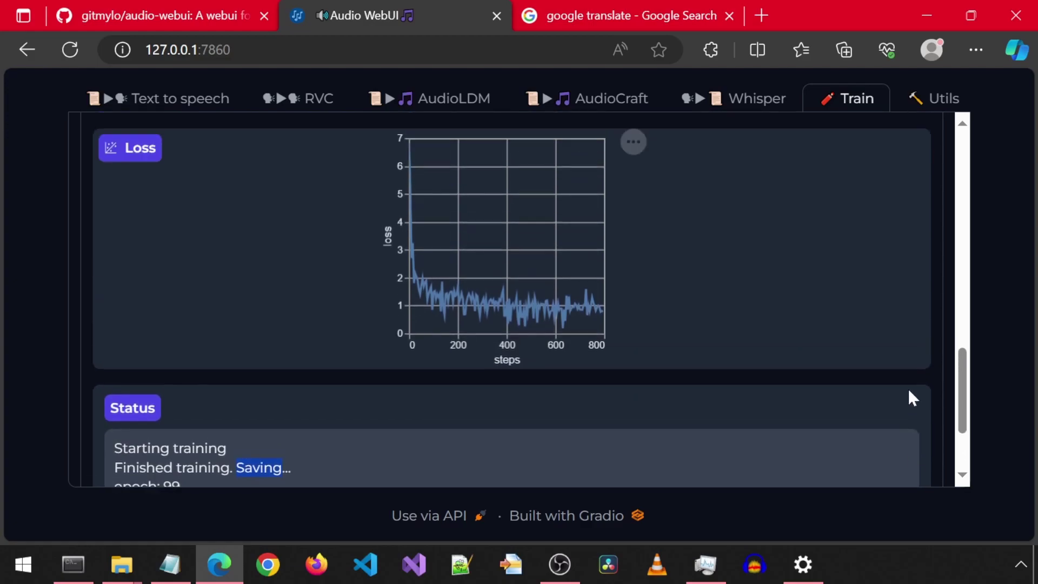
Refresh the checkpoint list and set the base checkpoint to e_99
{"action": "scroll", "coordinate": [910, 398], "scroll_direction": "up", "scroll_amount": 8}
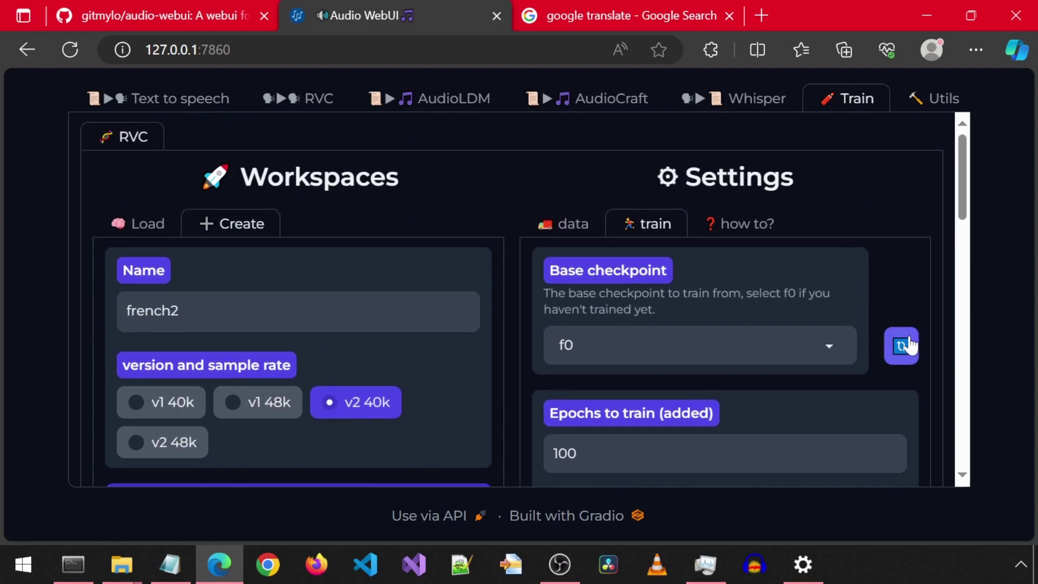
{"action": "left_click", "coordinate": [909, 345]}
{"action": "left_click", "coordinate": [832, 353]}
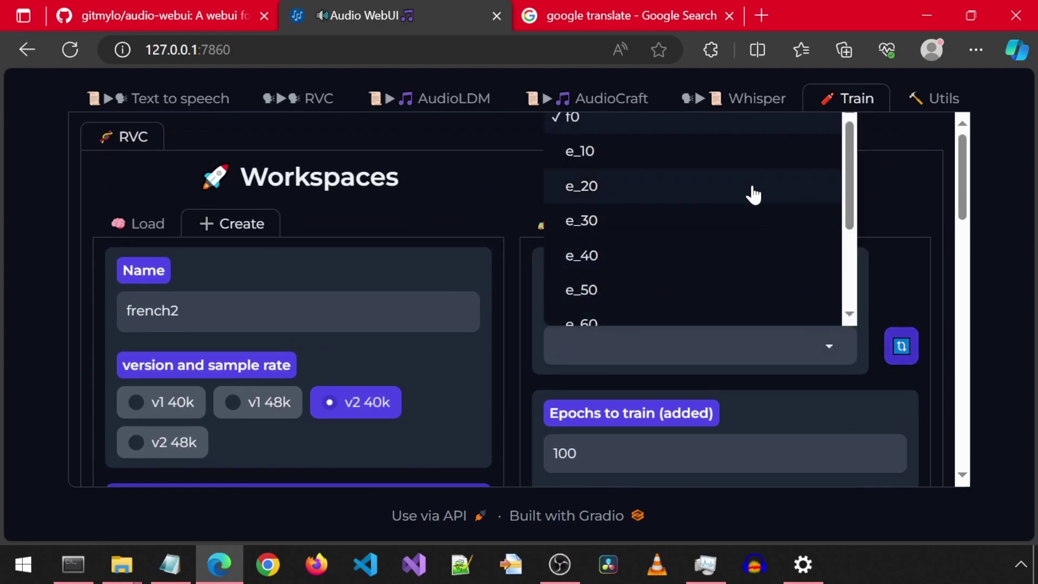
{"action": "scroll", "coordinate": [748, 193], "scroll_direction": "down", "scroll_amount": 4}
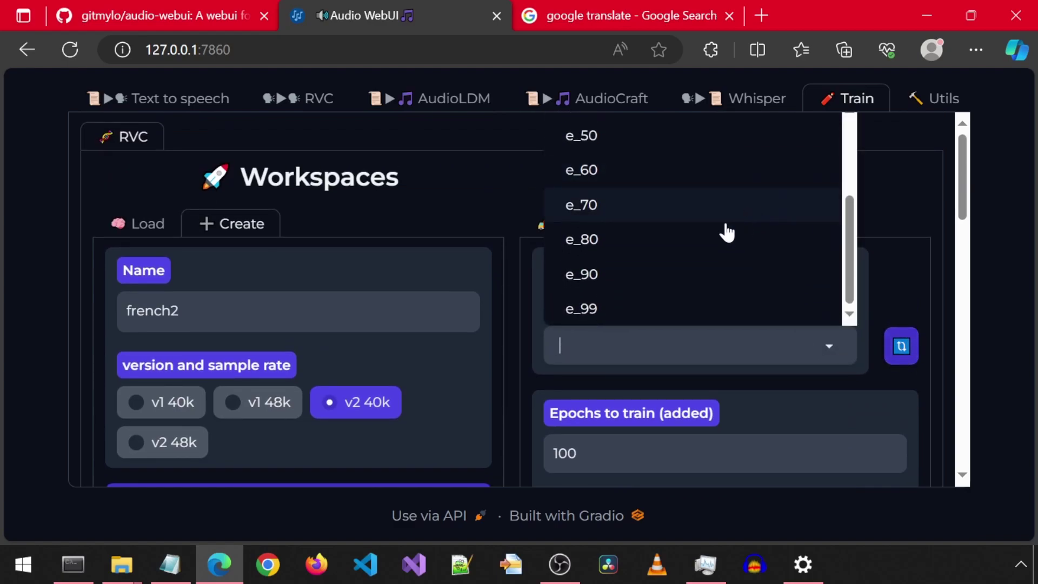
{"action": "left_click", "coordinate": [593, 307]}
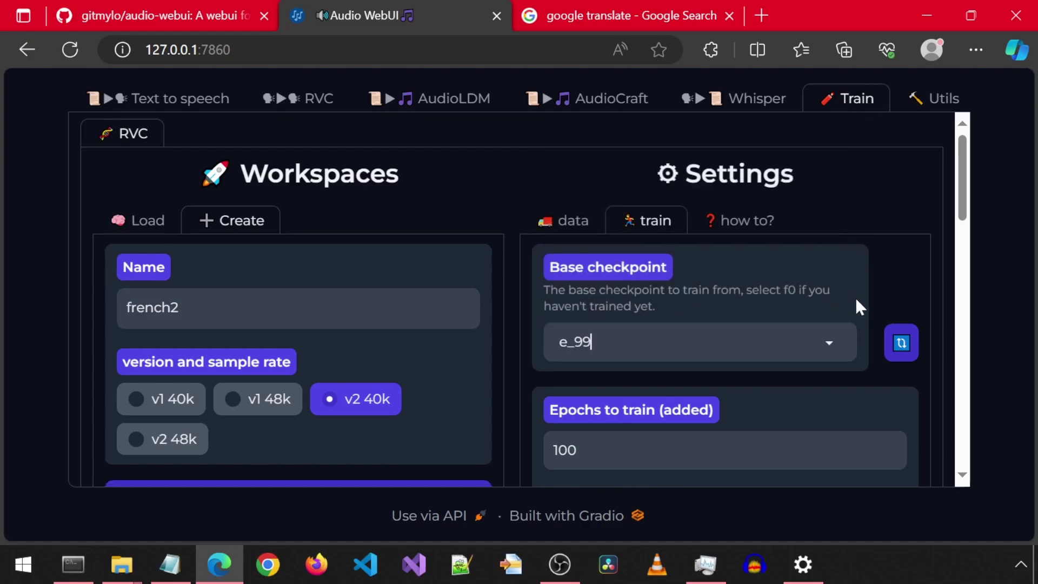
Copy the trained french2 model and index to the RVC models
{"action": "scroll", "coordinate": [856, 300], "scroll_direction": "down", "scroll_amount": 8}
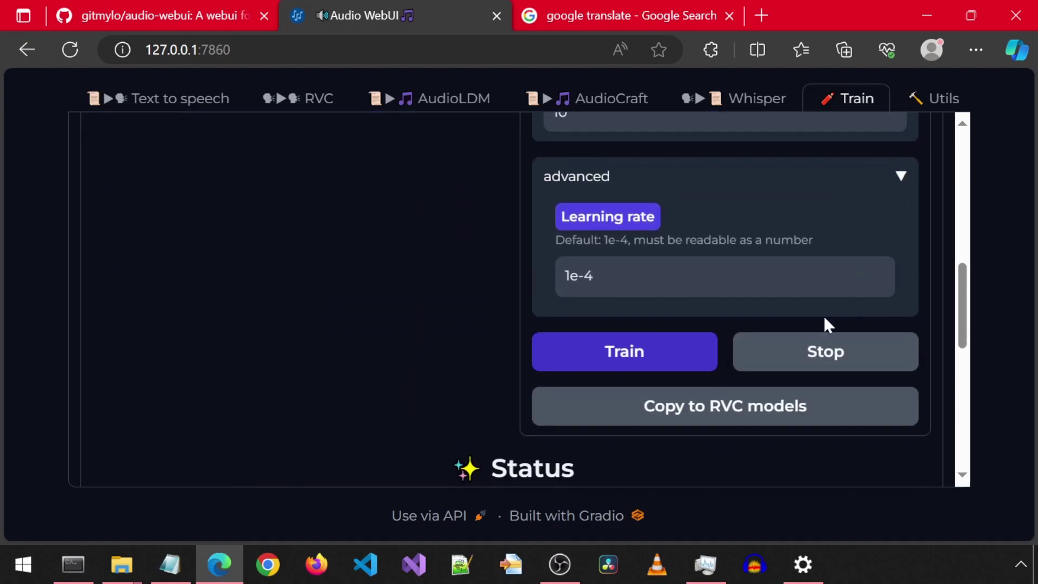
{"action": "left_click", "coordinate": [756, 420]}
{"action": "scroll", "coordinate": [754, 422], "scroll_direction": "down", "scroll_amount": 6}
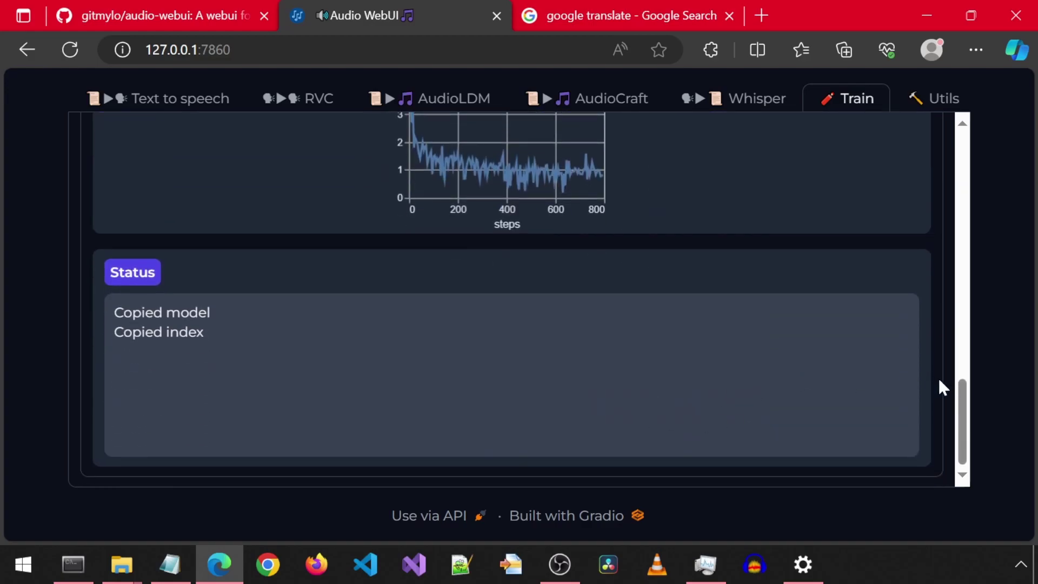
{"action": "scroll", "coordinate": [931, 286], "scroll_direction": "up", "scroll_amount": 14}
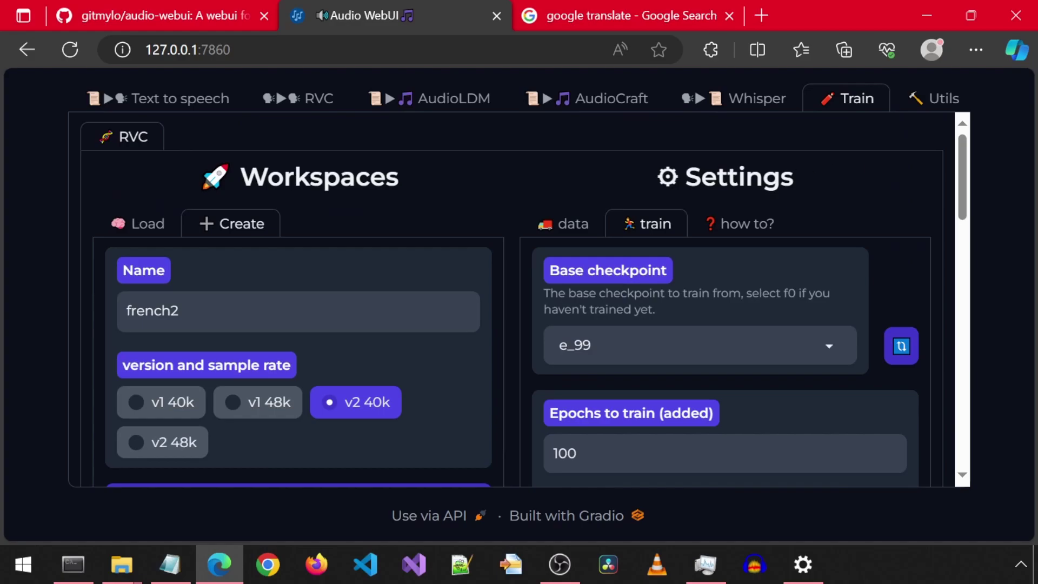
On the RVC page, select the french2\french2.pth model and remove the previous input clip
{"action": "left_click", "coordinate": [307, 100]}
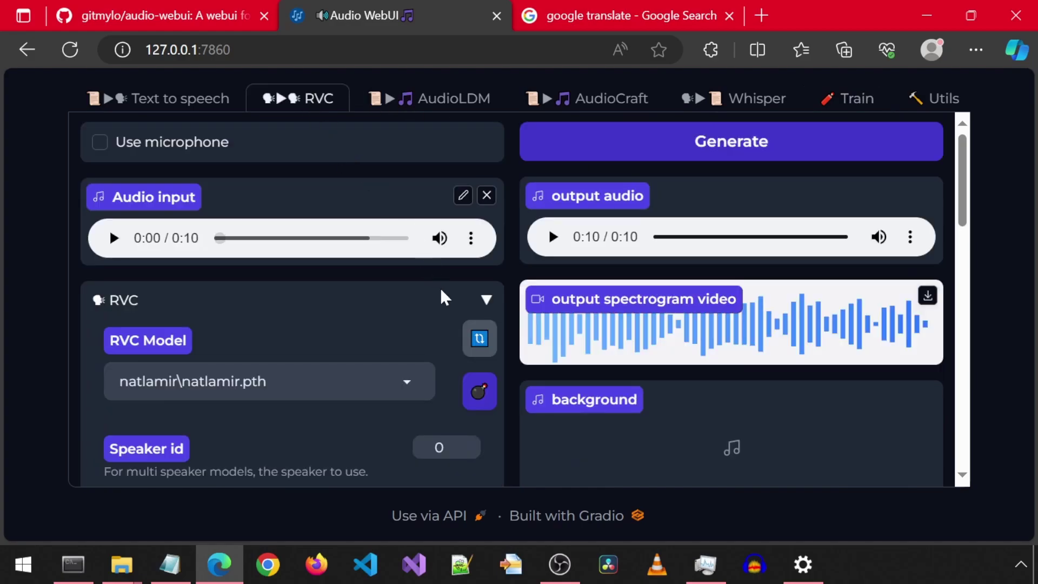
{"action": "left_click", "coordinate": [479, 338]}
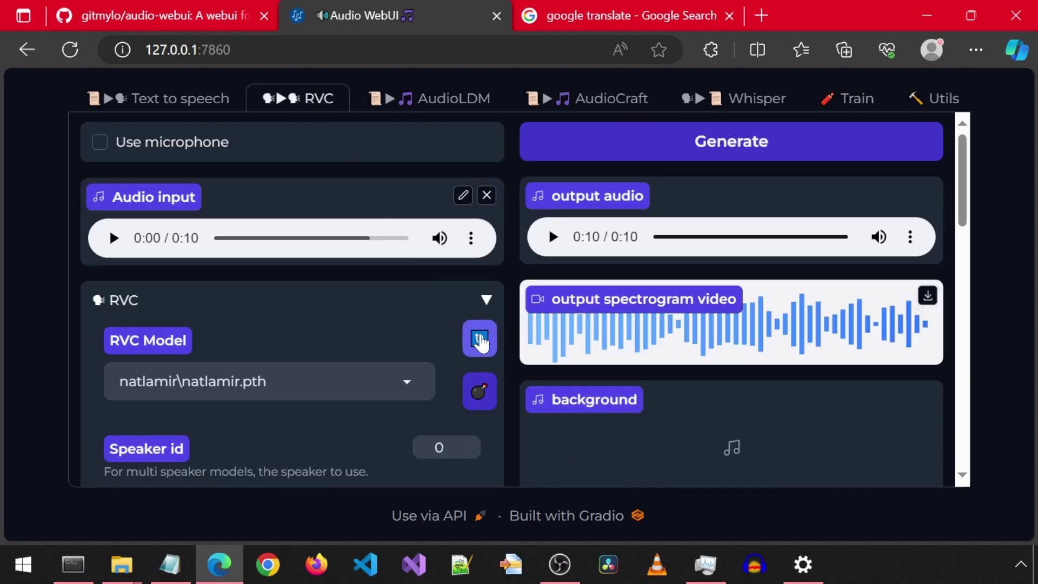
{"action": "left_click", "coordinate": [407, 384]}
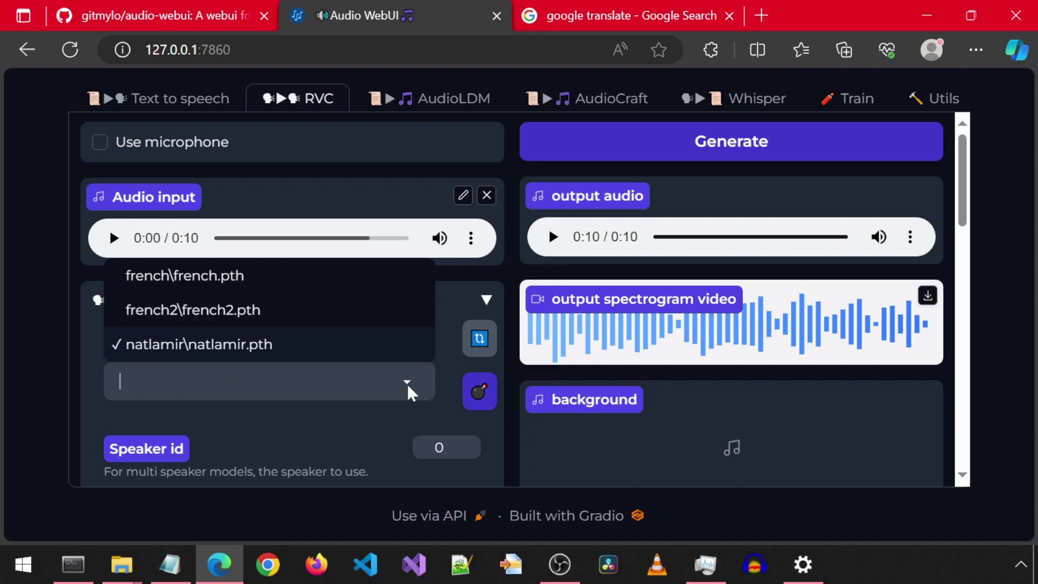
{"action": "left_click", "coordinate": [235, 316]}
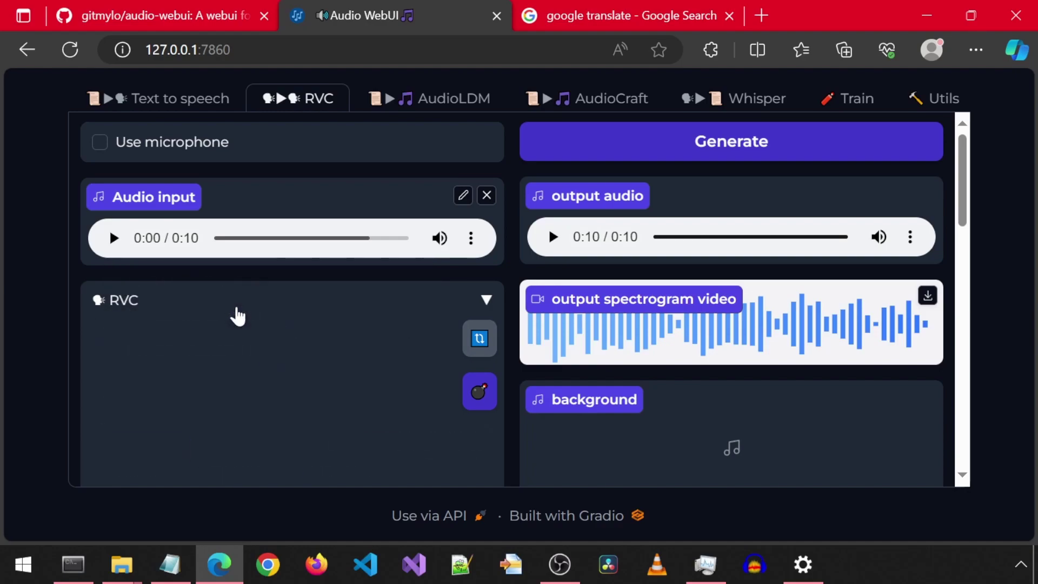
{"action": "left_click", "coordinate": [485, 195]}
Preview atkins_omicron.mp3 from the favorites folder in VLC and drop it onto Audio input
{"action": "left_click", "coordinate": [124, 566]}
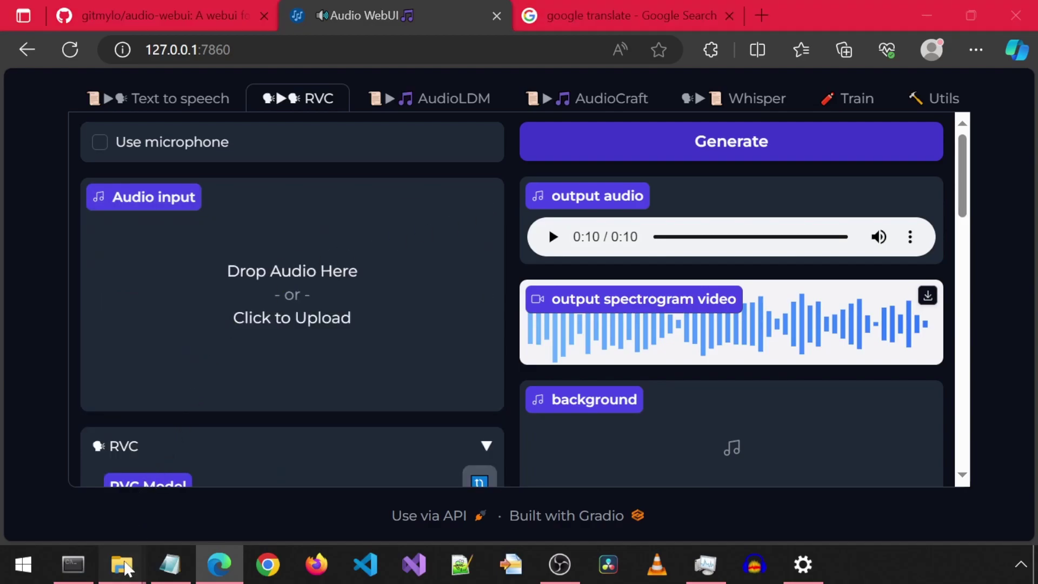
{"action": "left_click", "coordinate": [230, 484]}
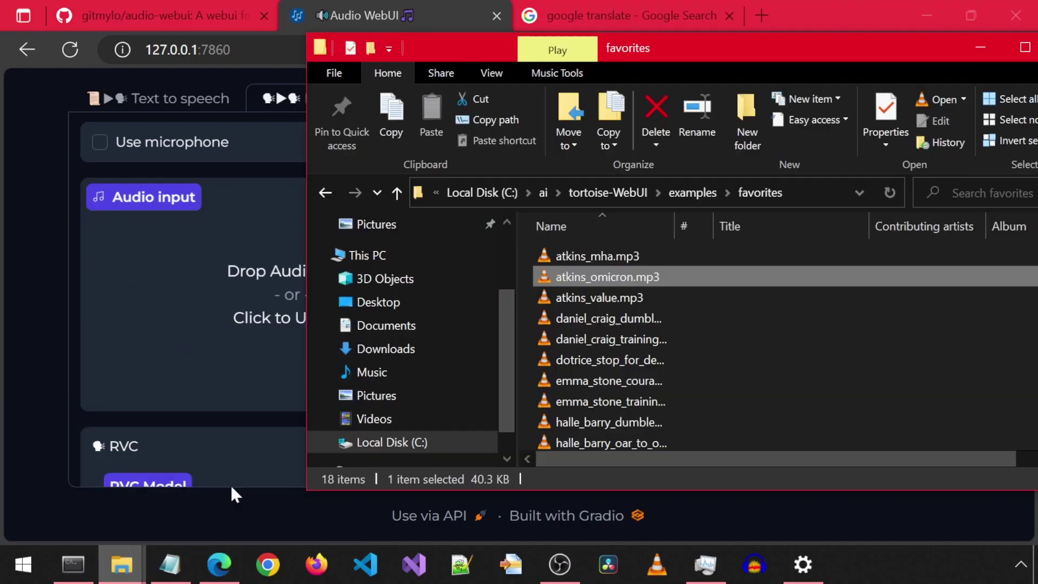
{"action": "double_click", "coordinate": [547, 277]}
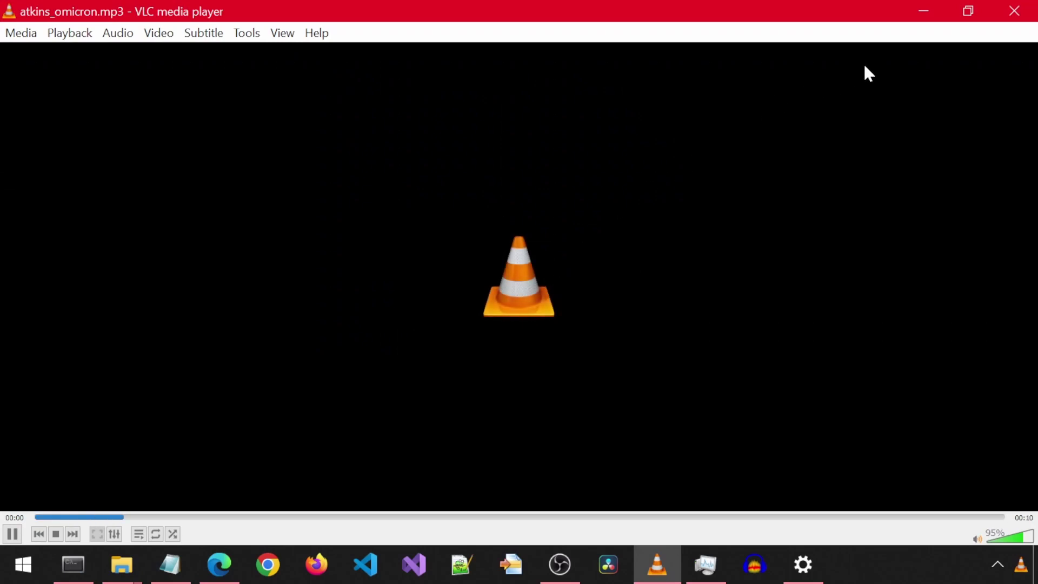
{"action": "left_click", "coordinate": [1014, 12]}
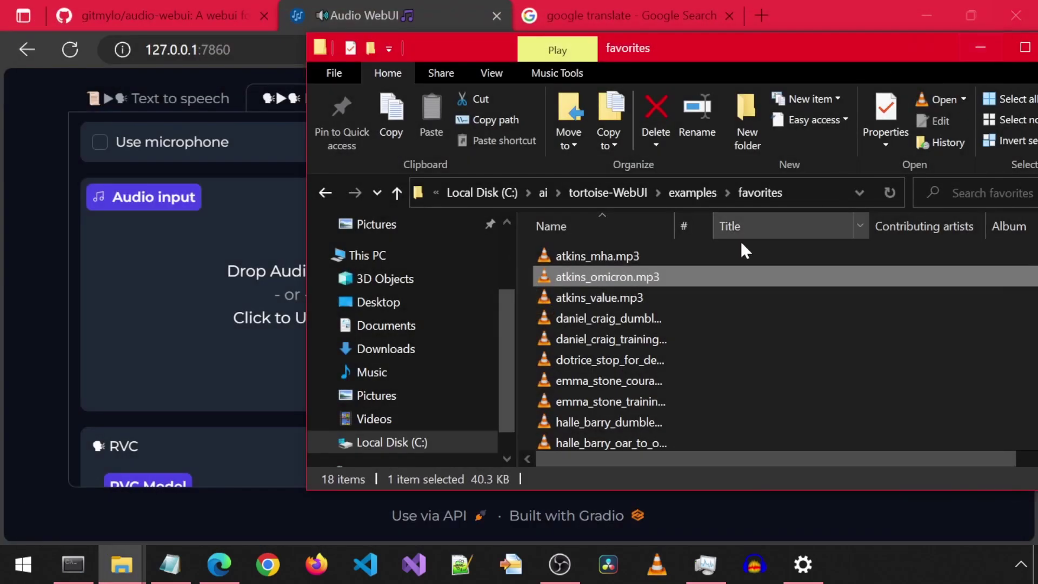
{"action": "left_click_drag", "start_coordinate": [541, 278], "coordinate": [149, 286]}
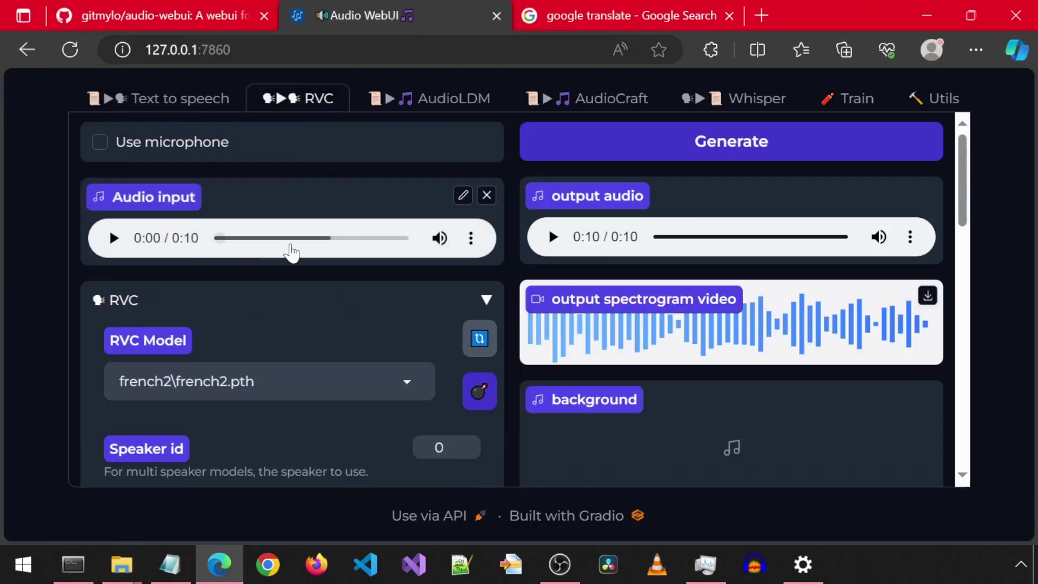
Generate the french2 conversion of the clip and play the 0:10 output audio
{"action": "left_click", "coordinate": [668, 143]}
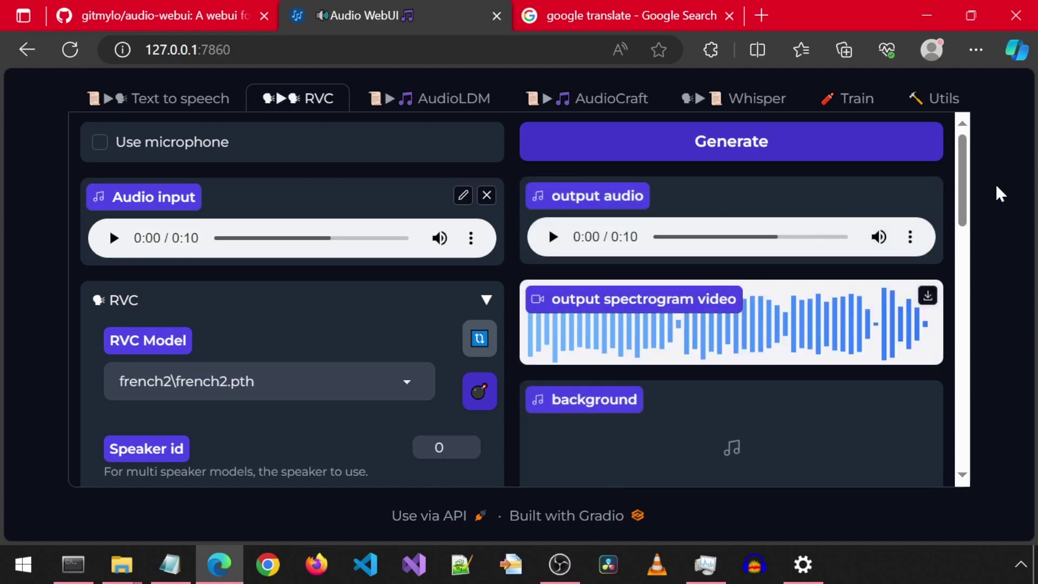
{"action": "left_click", "coordinate": [553, 236]}
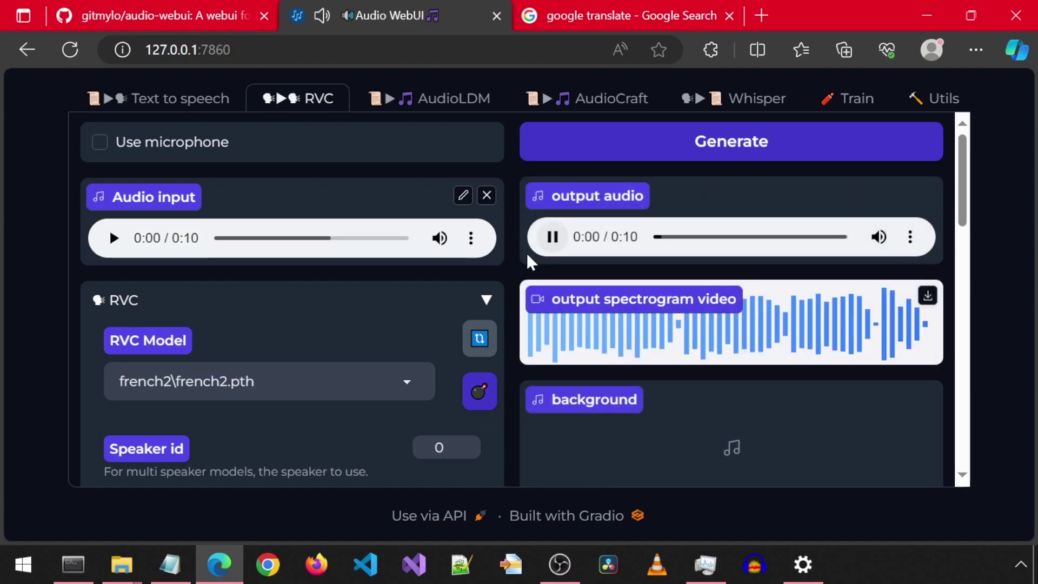